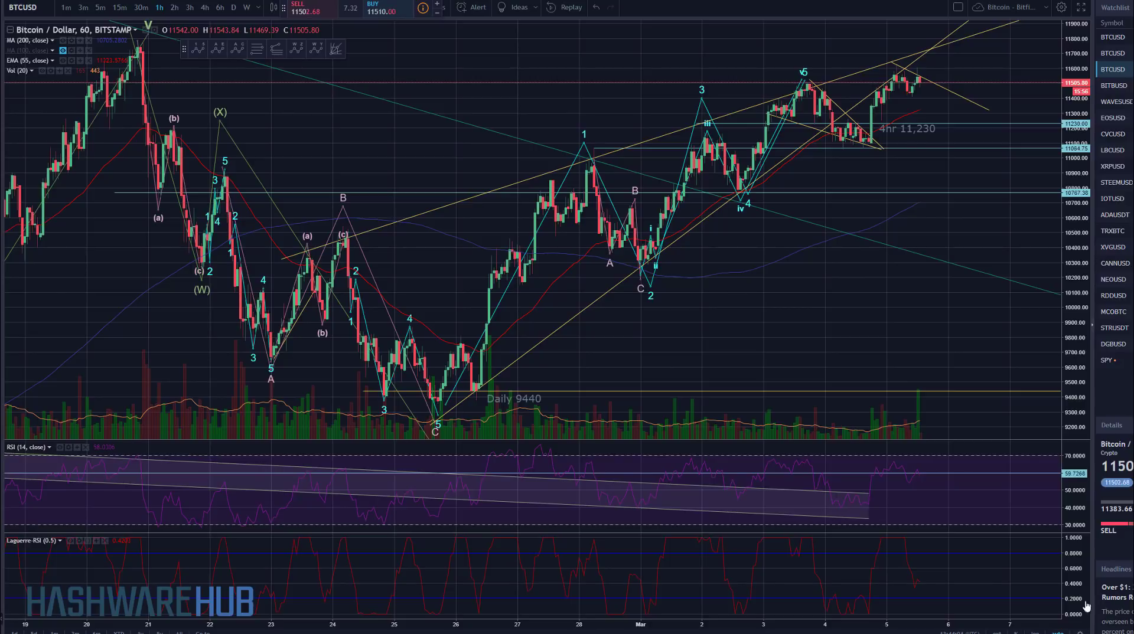
Step: Inspect the coordinates of the horizontal ray just below the 4hr 11,230 level on the hourly chart
scroll(860, 180, up, 3)
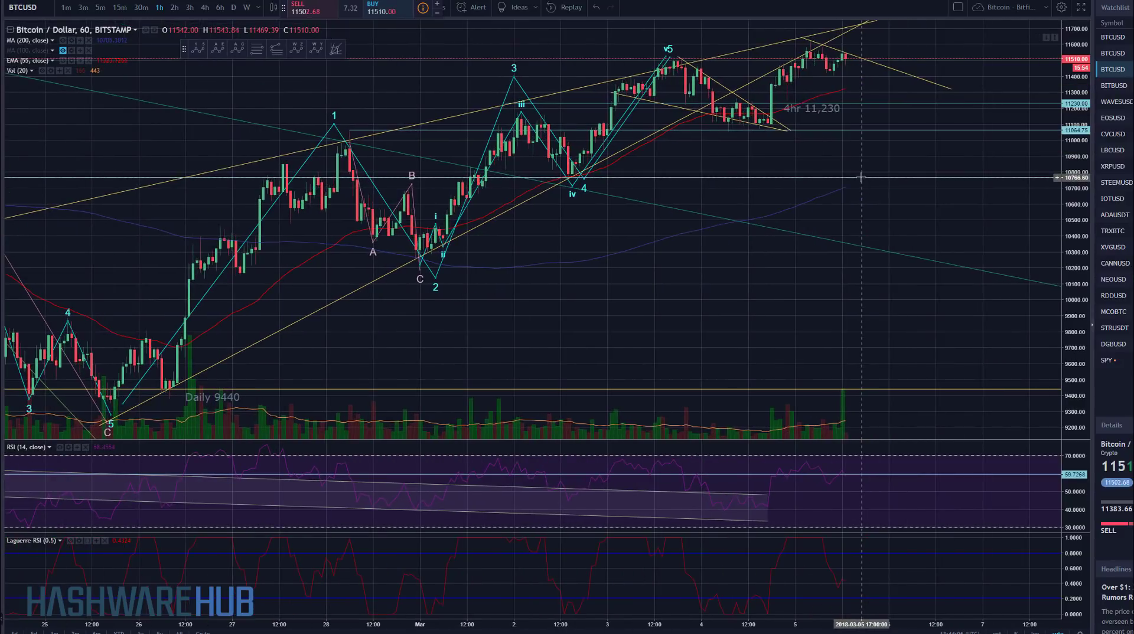
scroll(827, 173, up, 2)
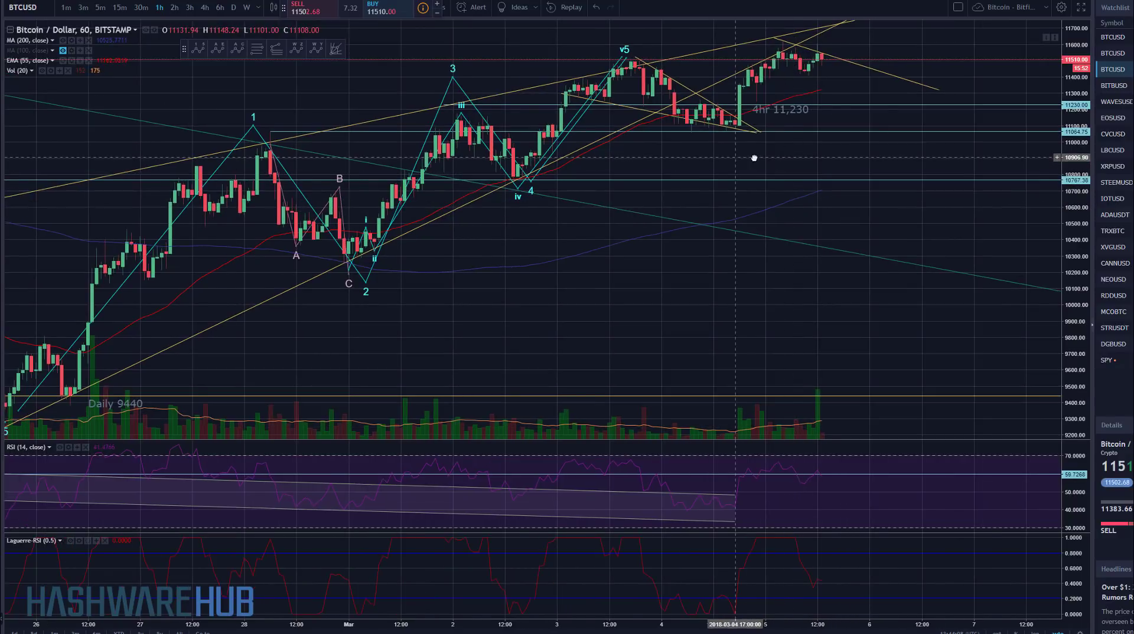
scroll(732, 145, down, 1)
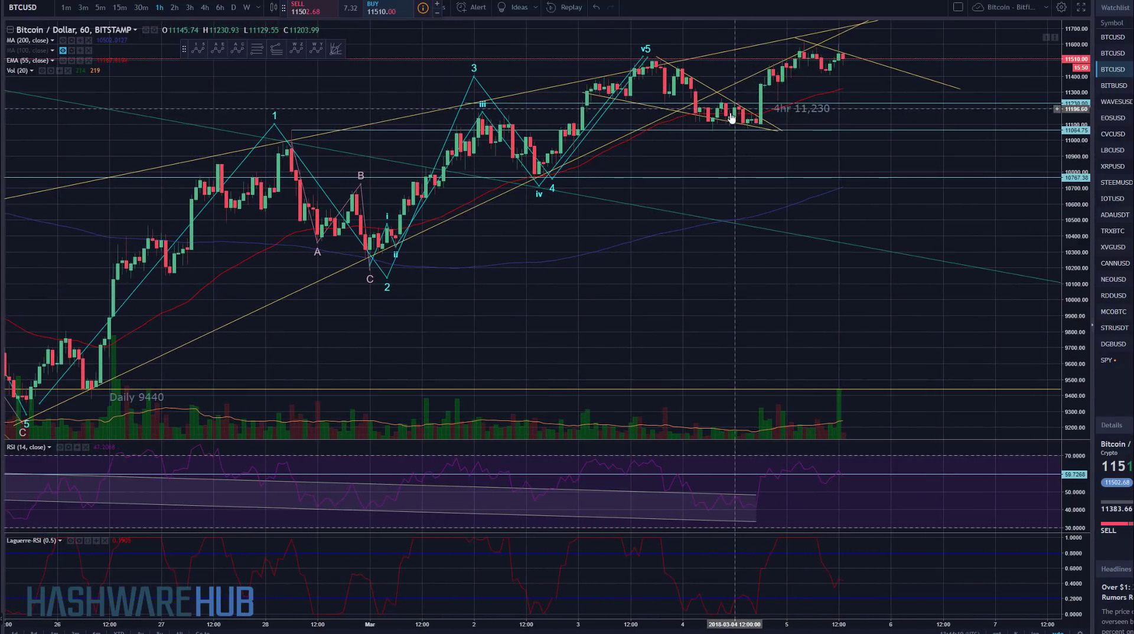
scroll(779, 155, up, 2)
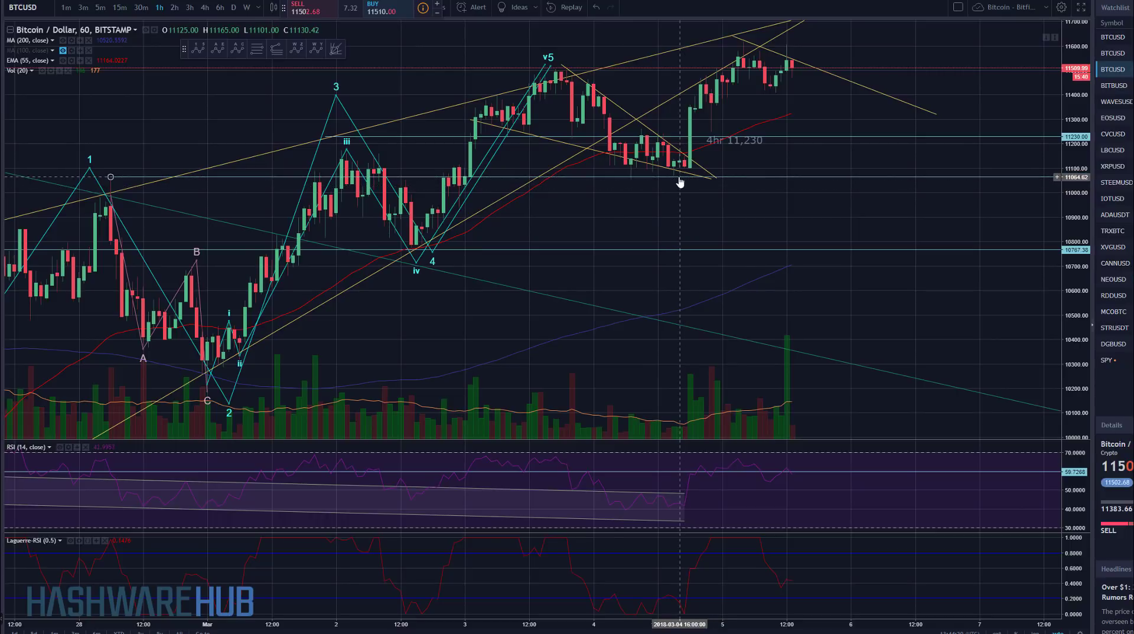
double_click(750, 181)
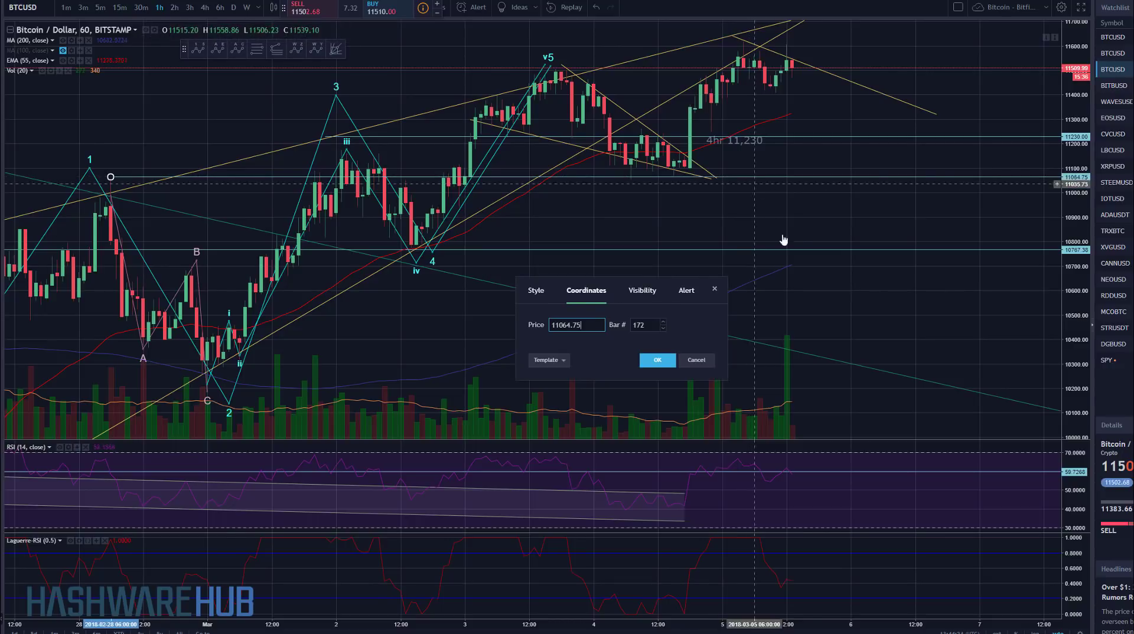
click(715, 289)
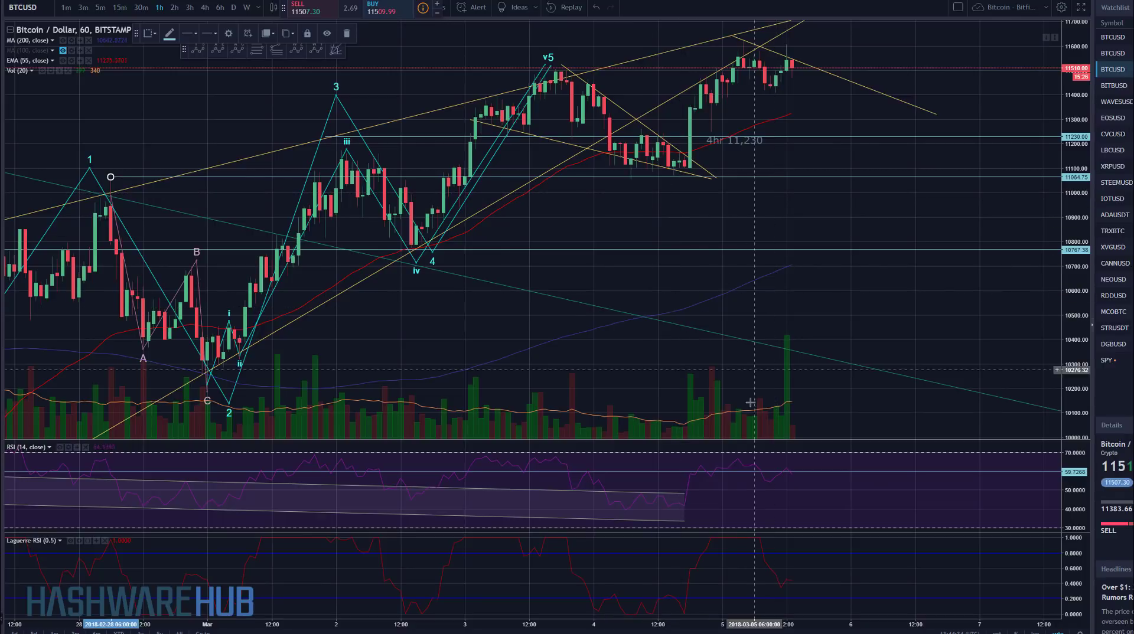
Step: View the BTCUSD chart at the 30-minute and 15-minute intervals
scroll(874, 313, down, 3)
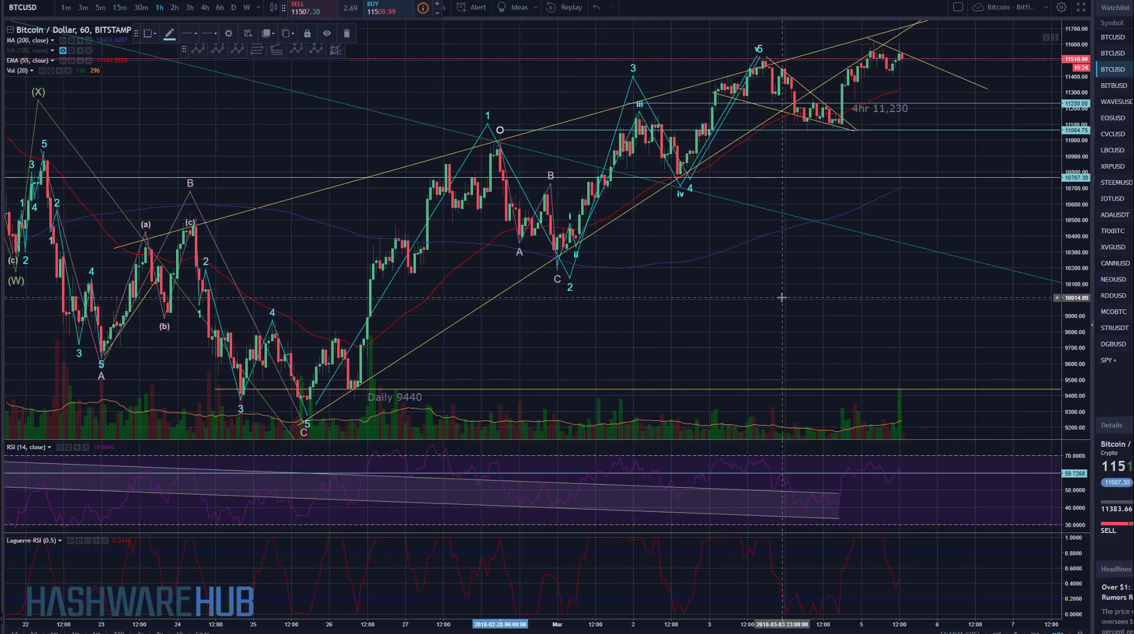
drag(833, 295, 752, 321)
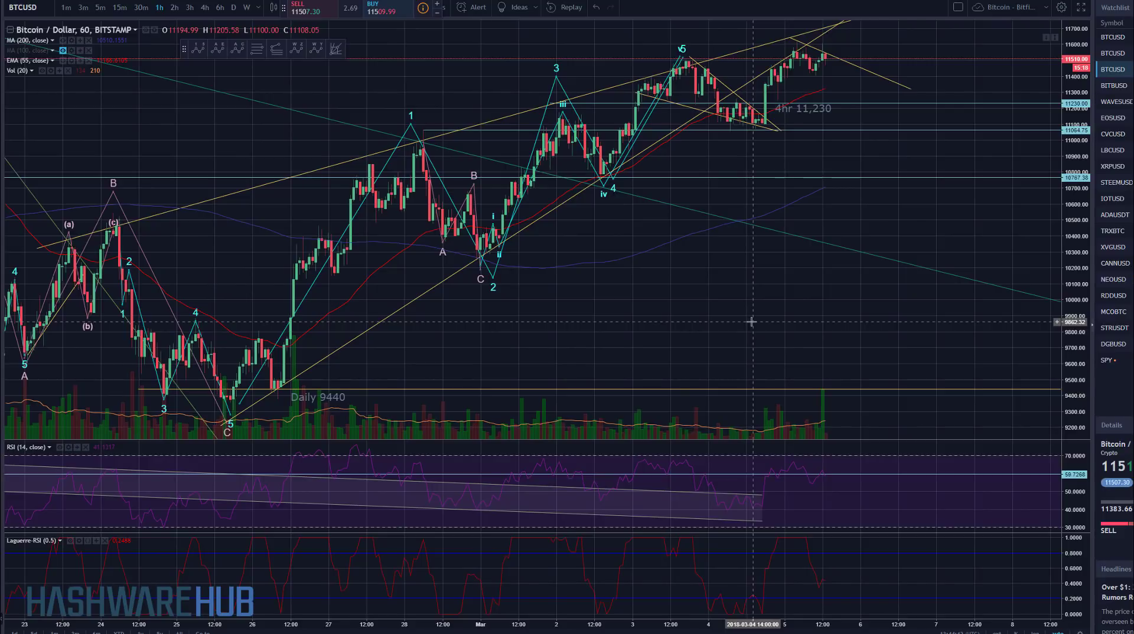
scroll(751, 322, up, 1)
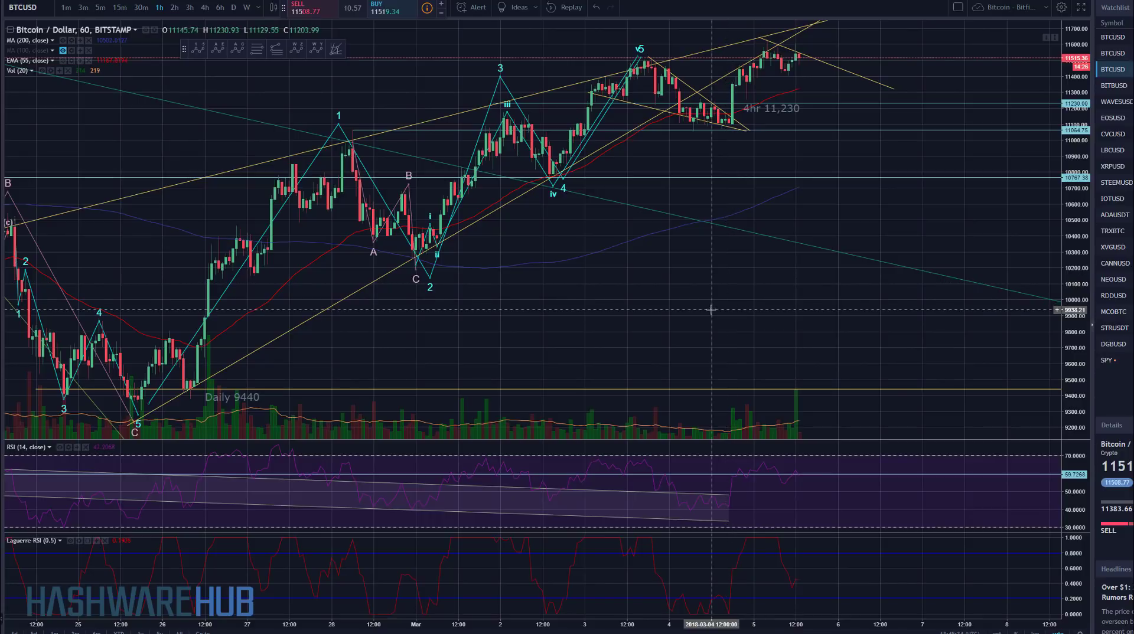
scroll(779, 307, up, 2)
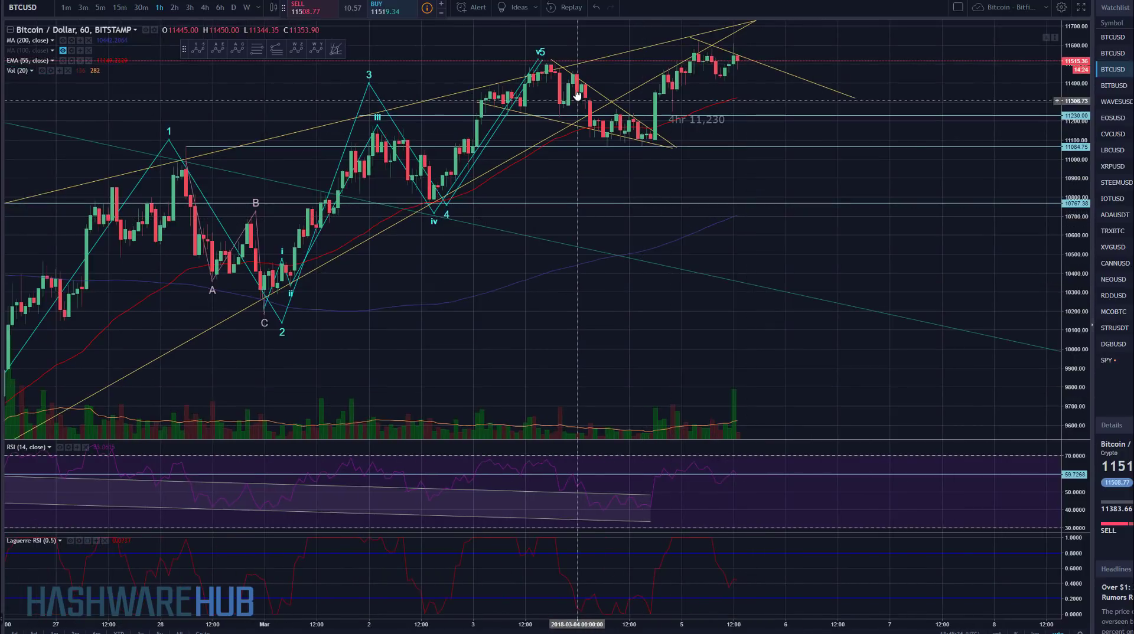
click(141, 8)
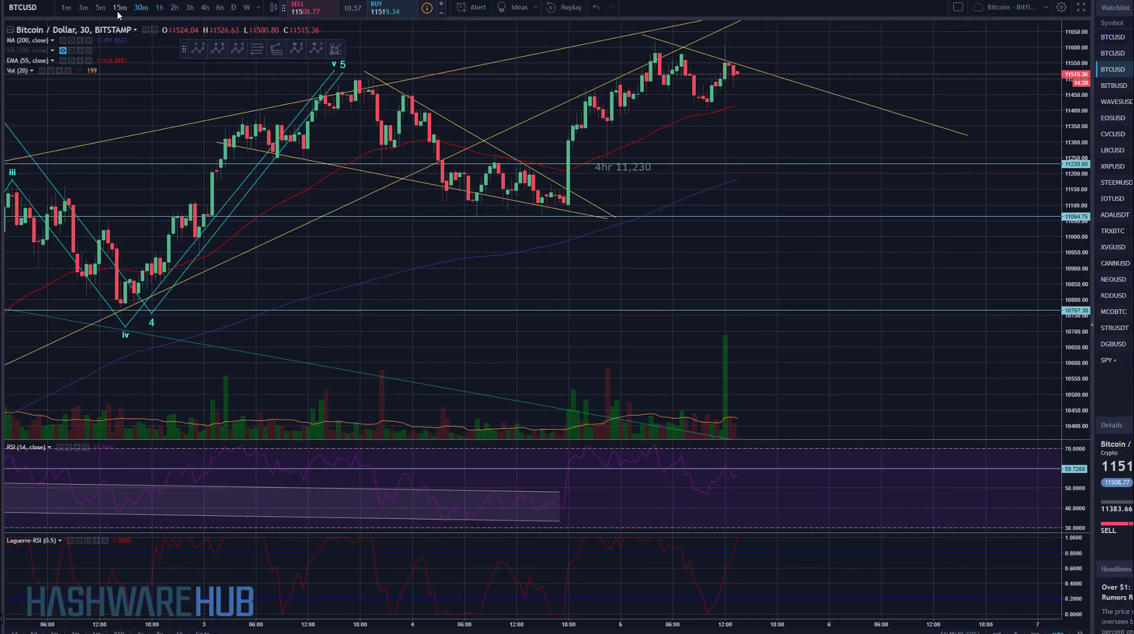
click(118, 8)
scroll(570, 257, down, 6)
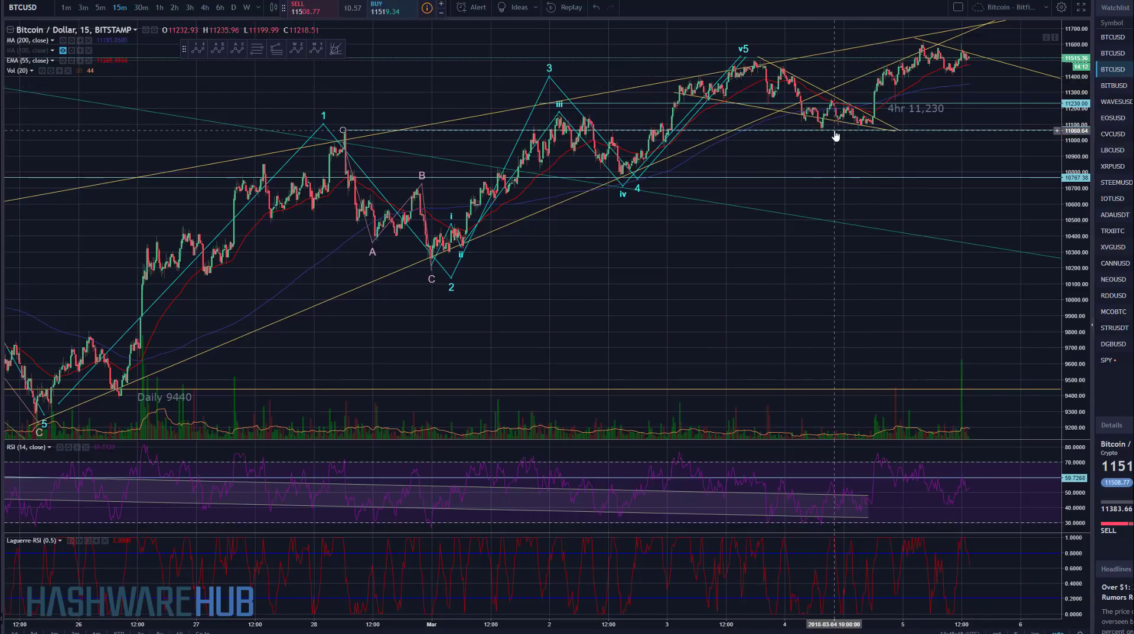
Step: Examine the 15-minute price action and volume around the falling wedge and its breakout near the 4hr 11,230 level
scroll(889, 145, down, 2)
scroll(895, 151, down, 1)
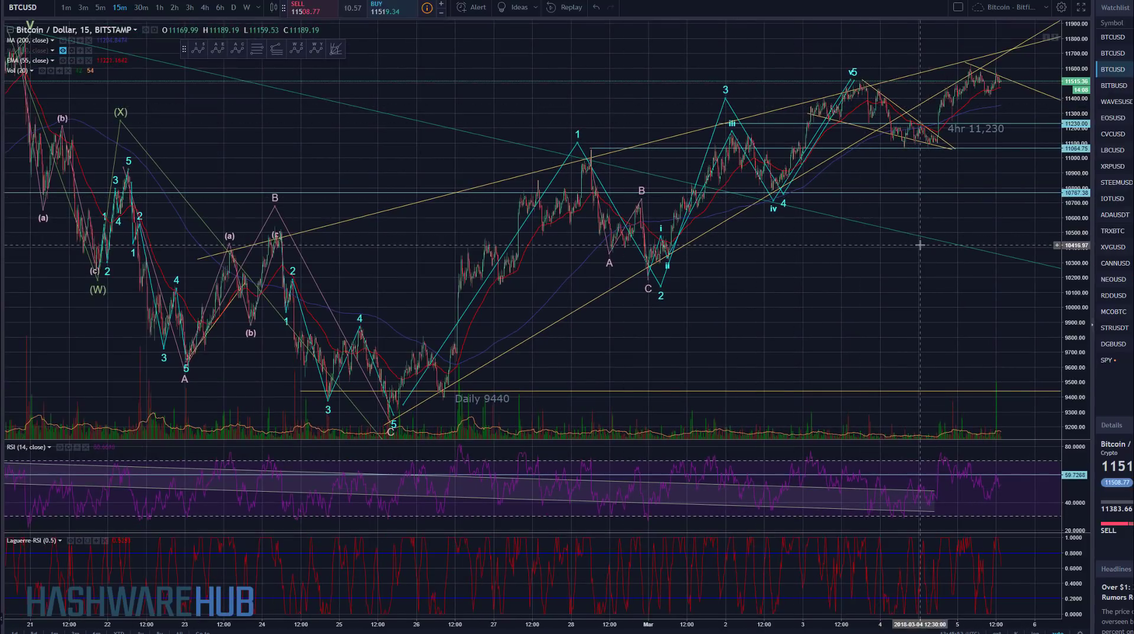
scroll(948, 184, up, 3)
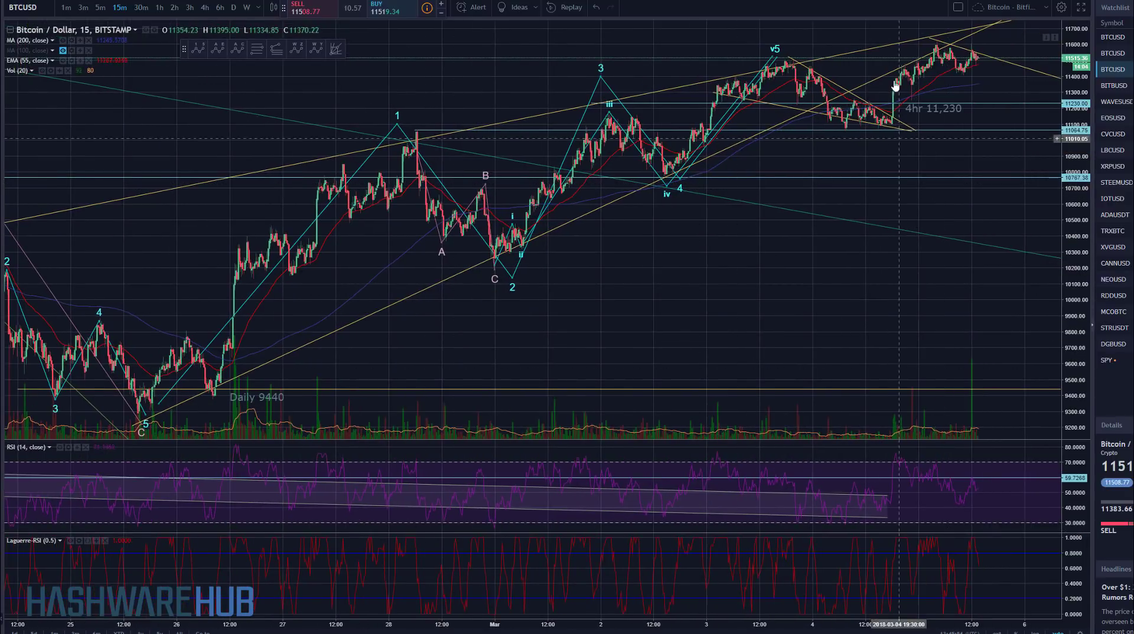
drag(924, 165, 820, 174)
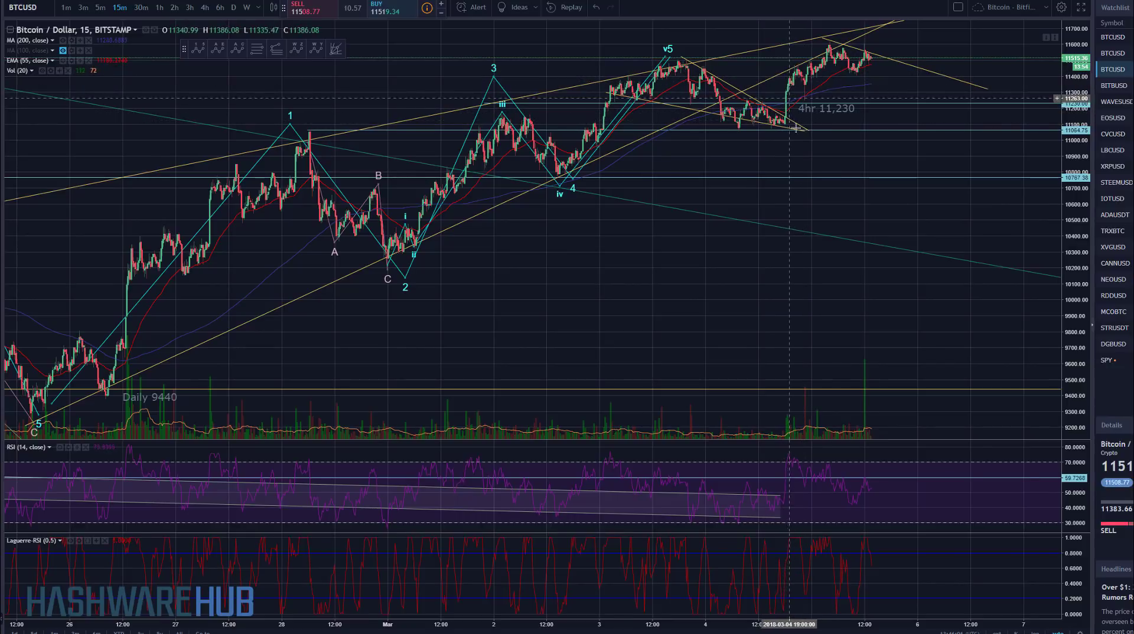
scroll(797, 134, up, 2)
scroll(797, 133, up, 2)
scroll(749, 152, up, 1)
scroll(749, 152, down, 1)
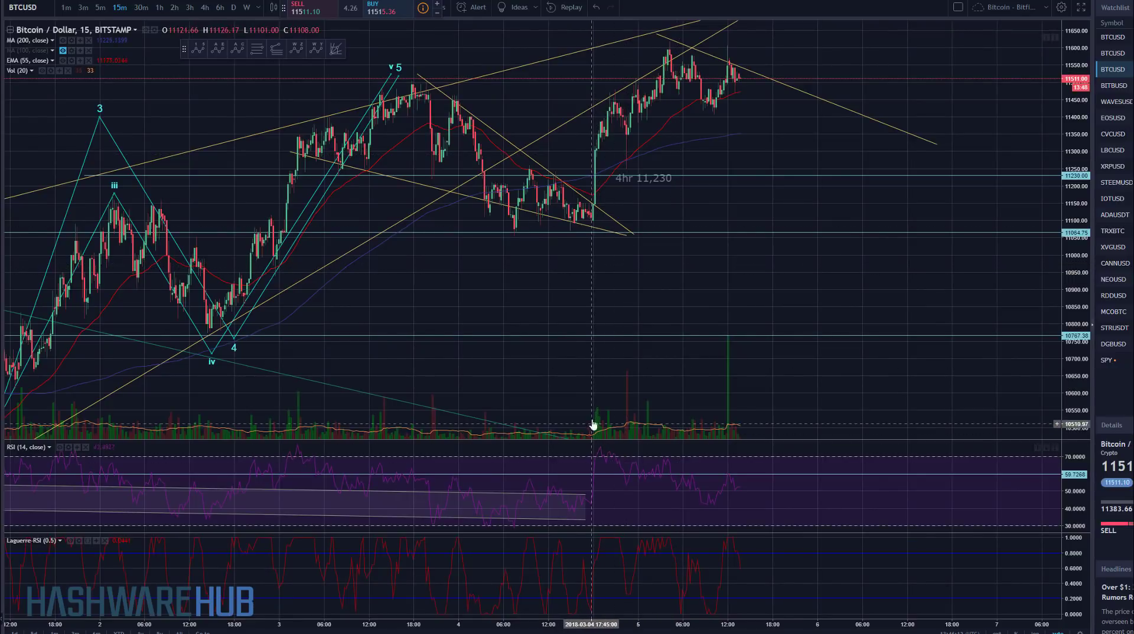
scroll(612, 432, down, 3)
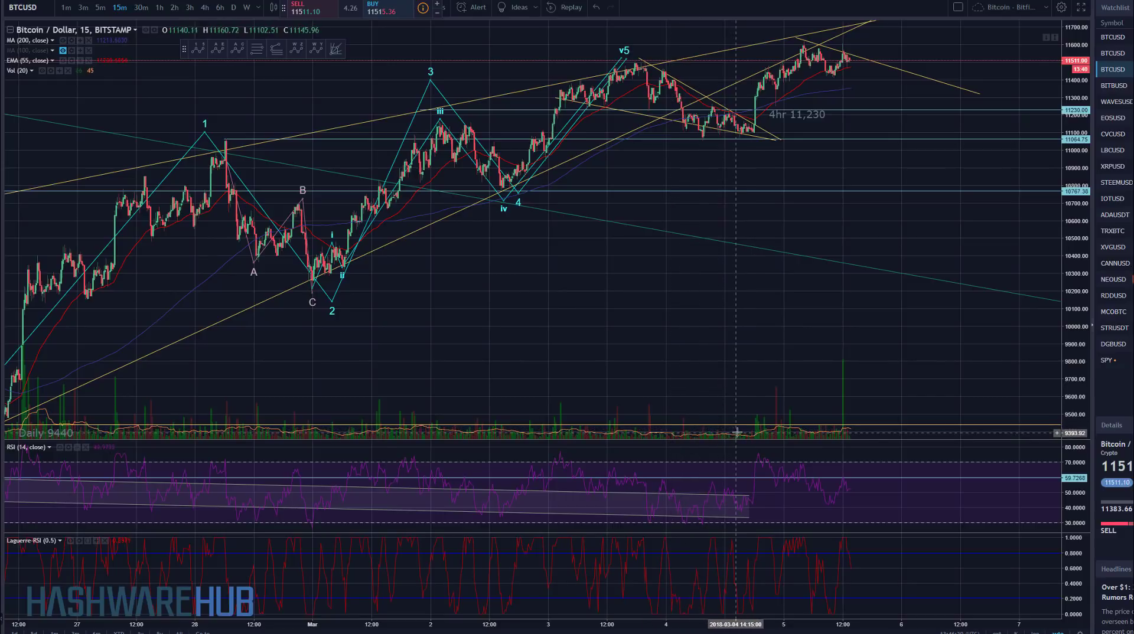
scroll(743, 440, up, 3)
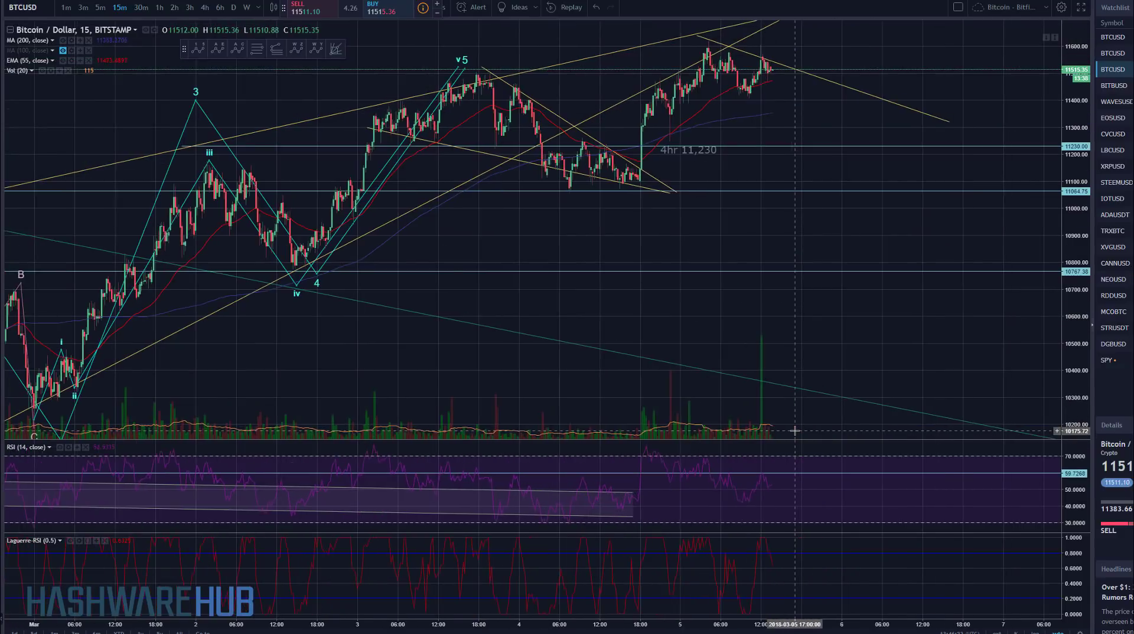
Step: Return to the 1-hour interval and examine the wave count from the wave V high to the latest candles
click(160, 7)
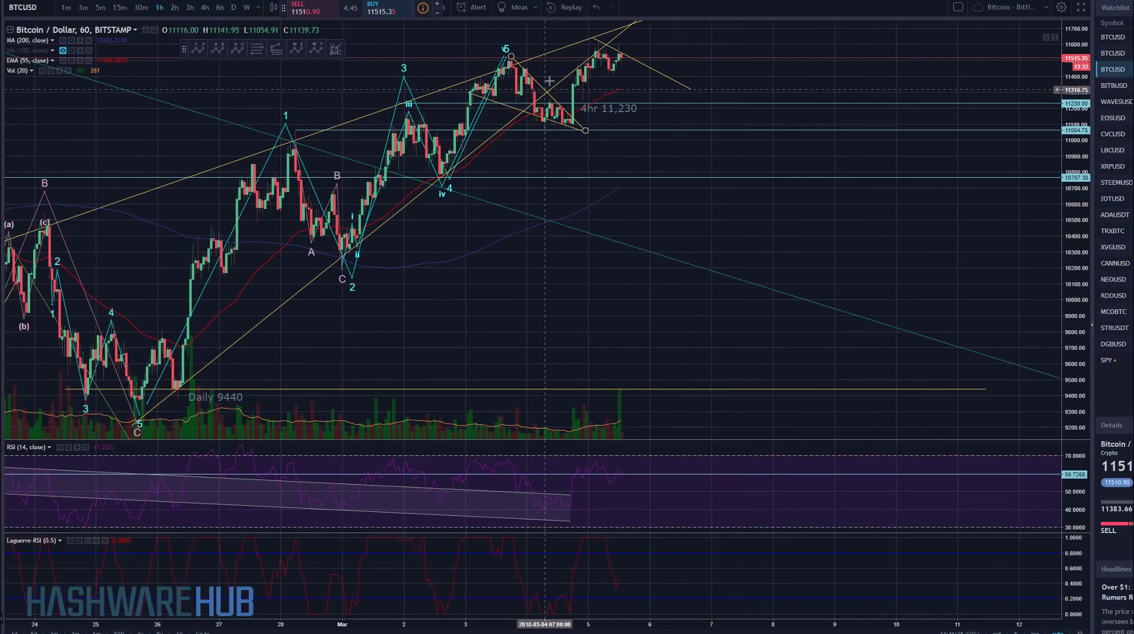
scroll(600, 59, down, 5)
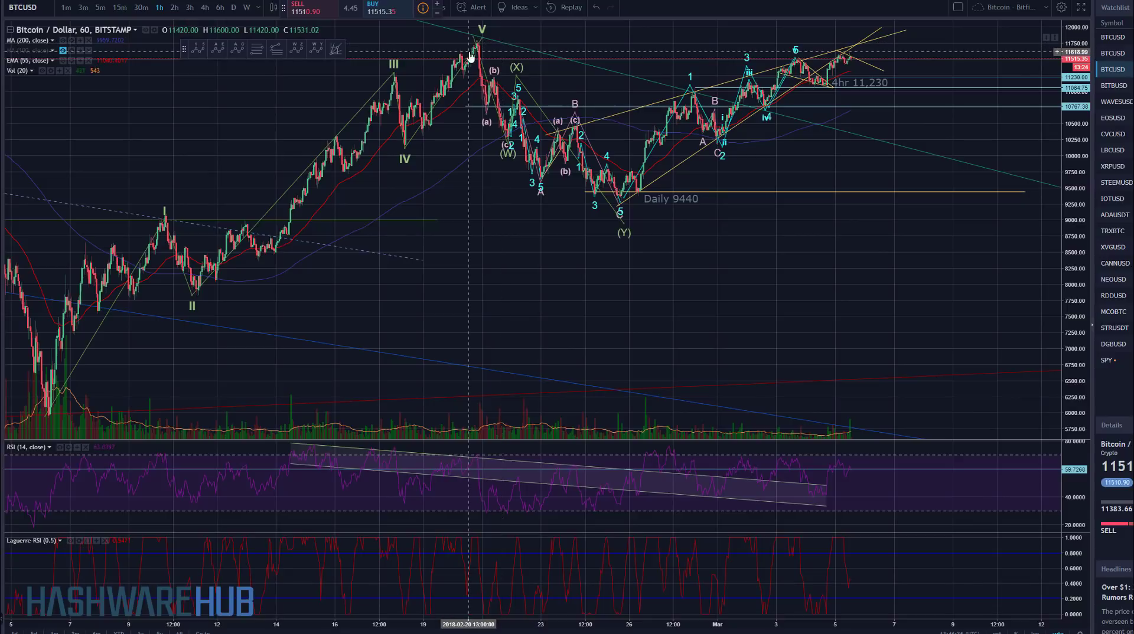
click(478, 57)
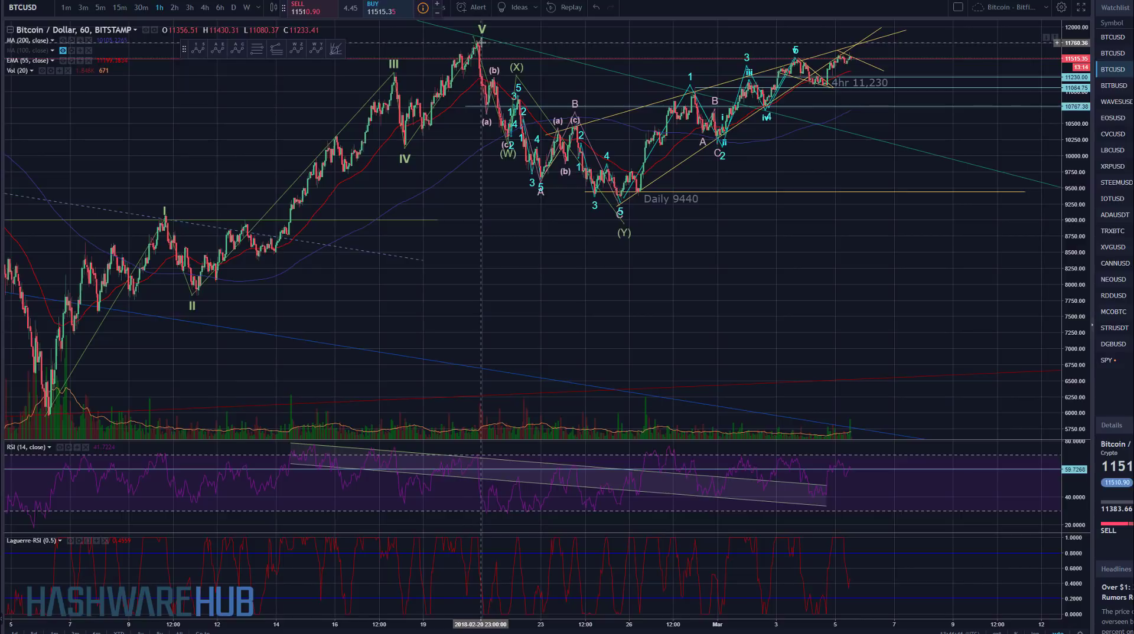
scroll(766, 45, up, 3)
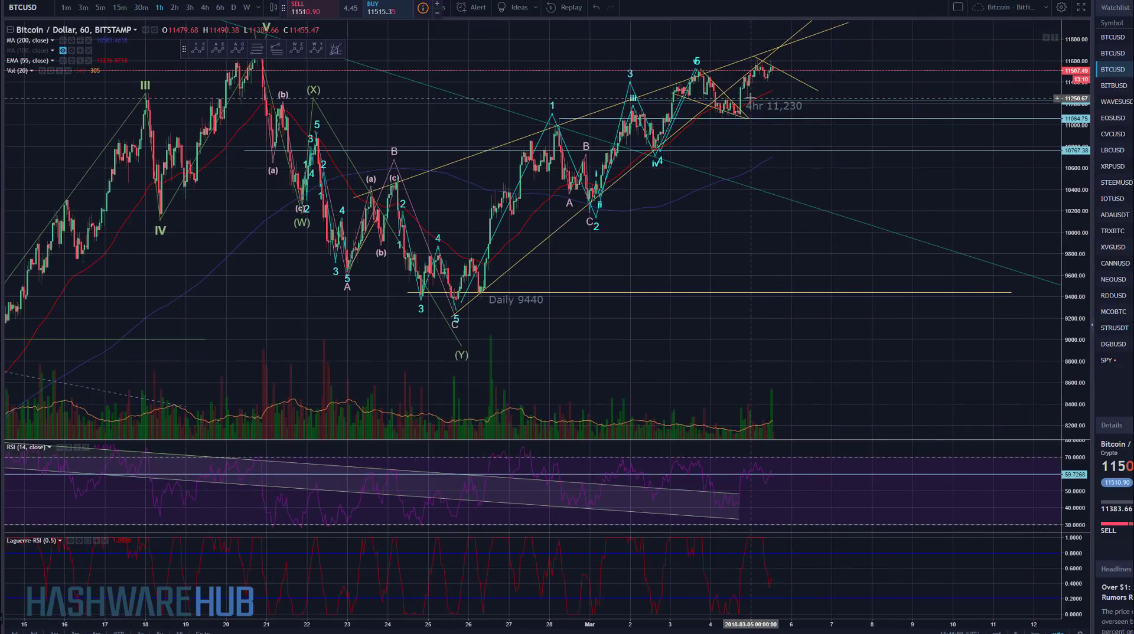
scroll(750, 98, up, 1)
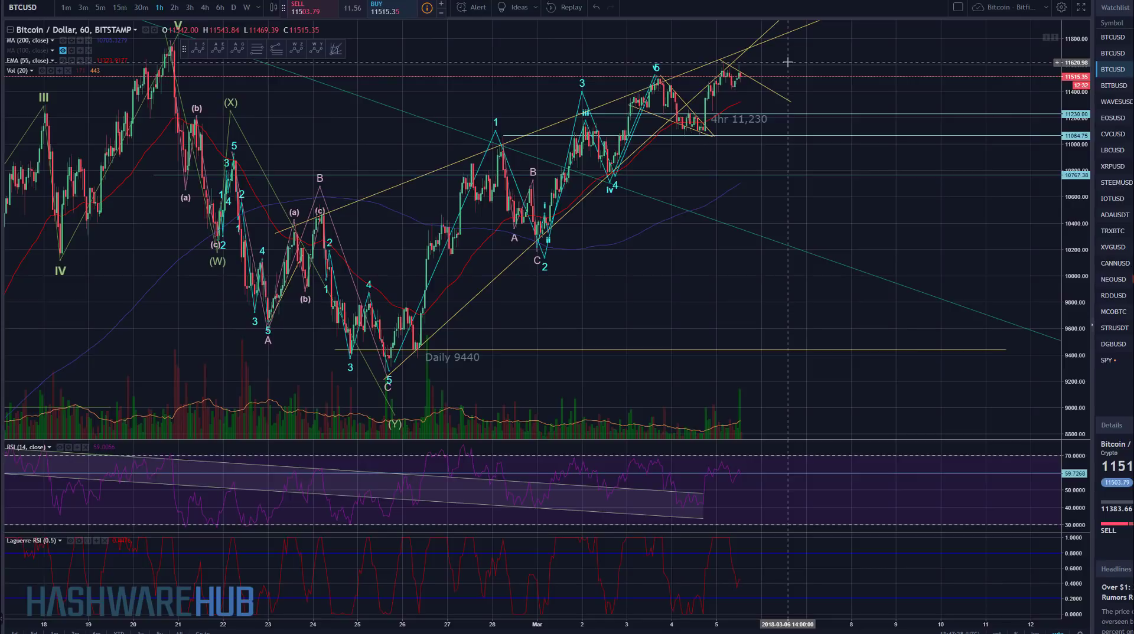
drag(811, 71, 794, 75)
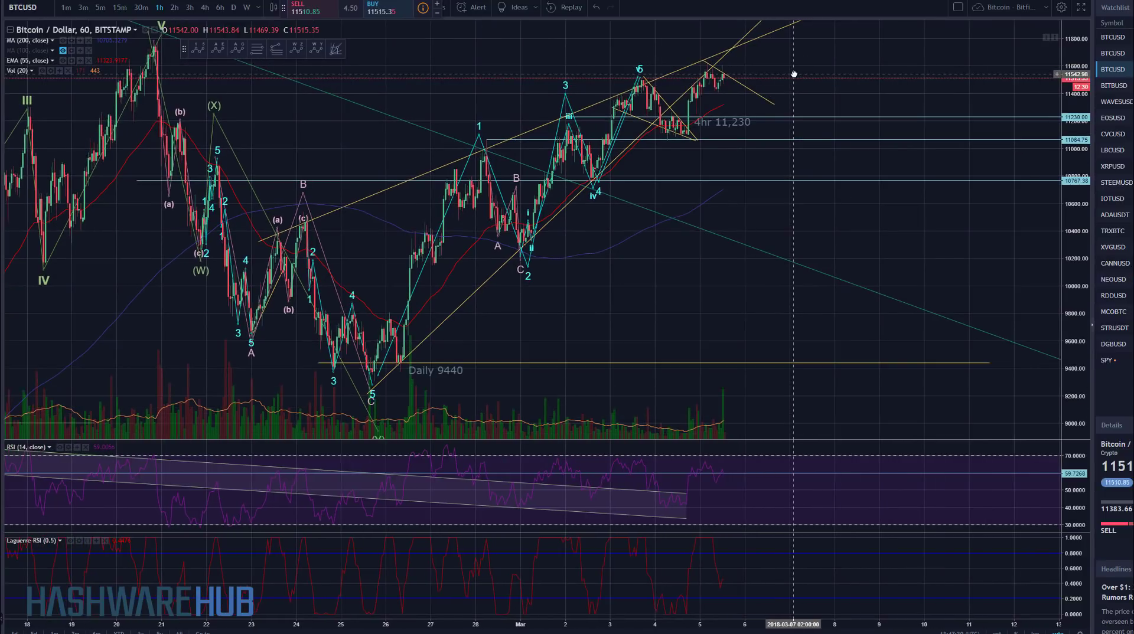
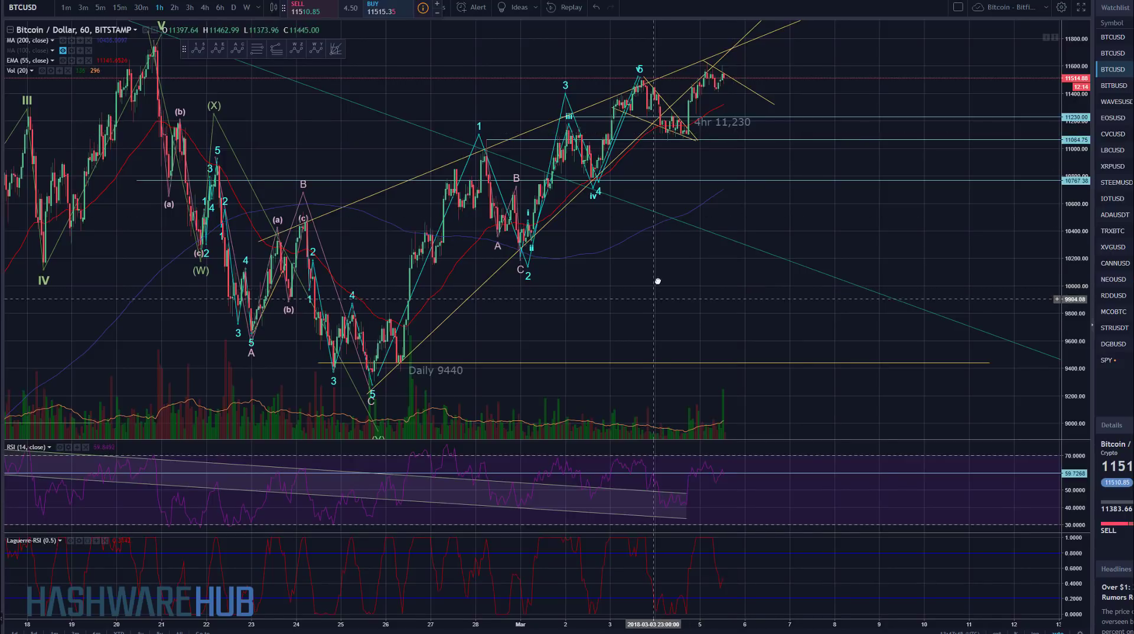
Step: Set both price coordinates of the horizontal Daily level line to 10175
drag(654, 254, 664, 253)
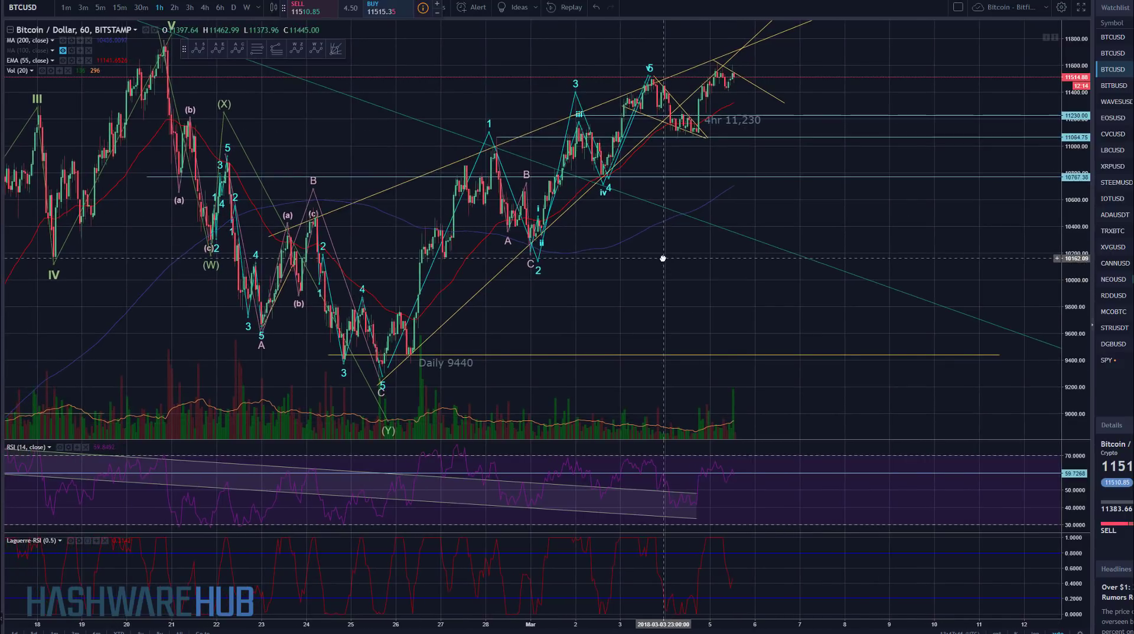
click(490, 357)
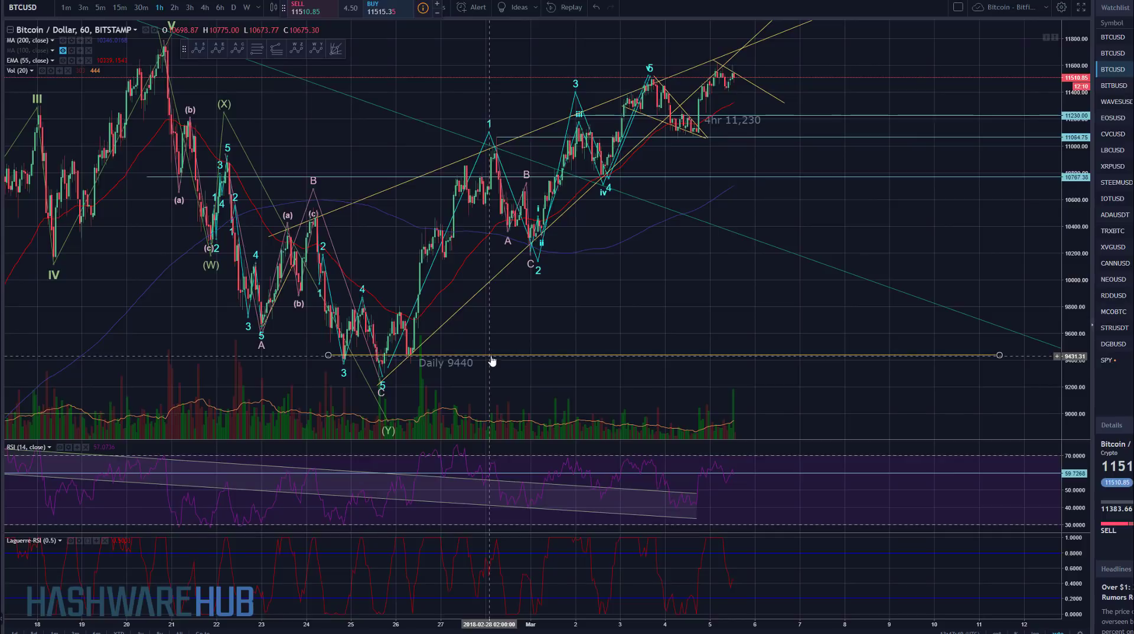
double_click(493, 358)
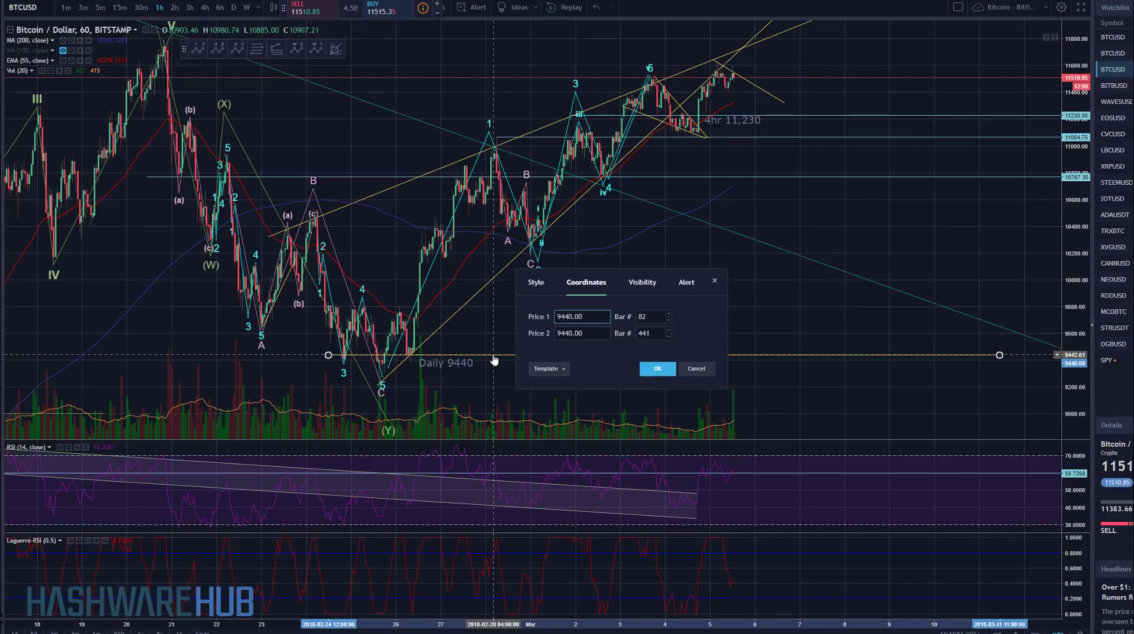
drag(583, 316, 515, 324)
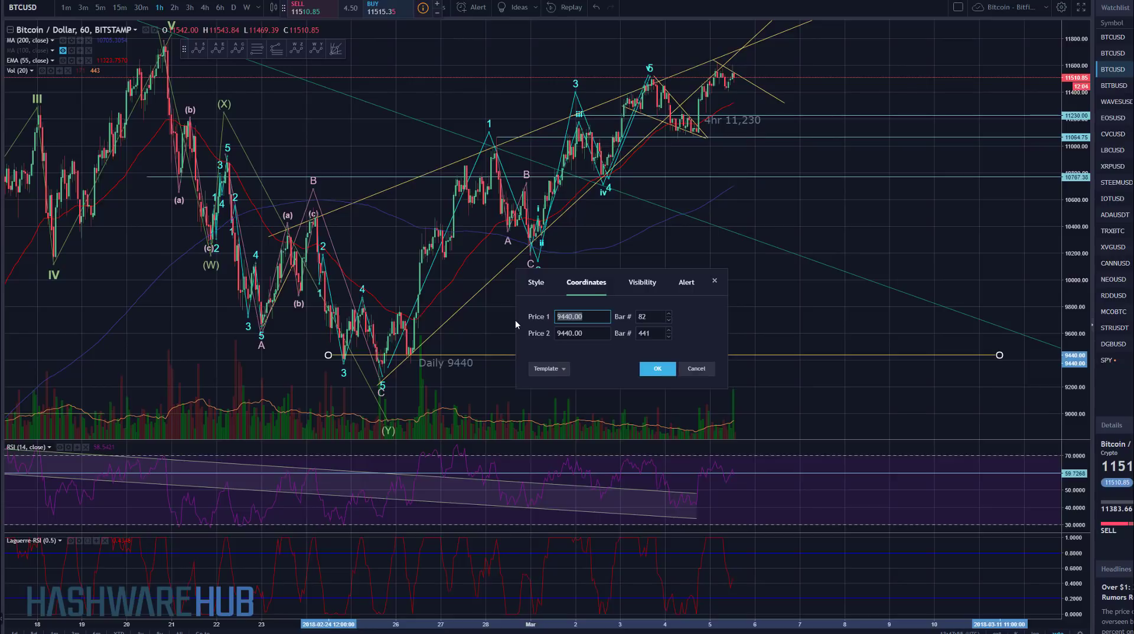
text(10175)
key(Tab)
key(Tab)
text(10)
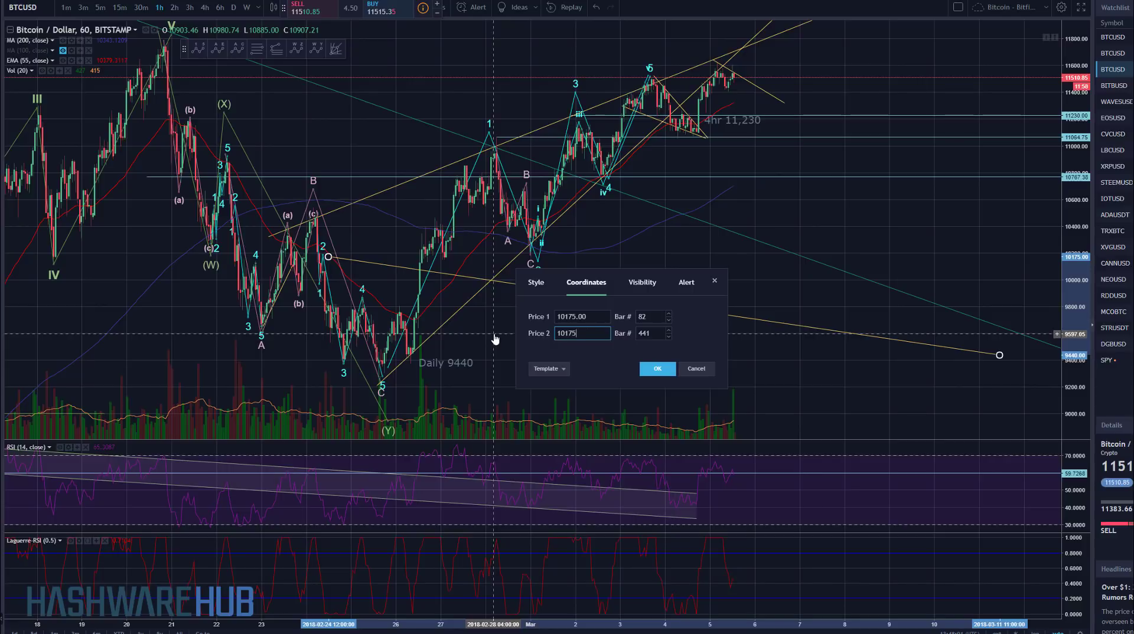
click(663, 373)
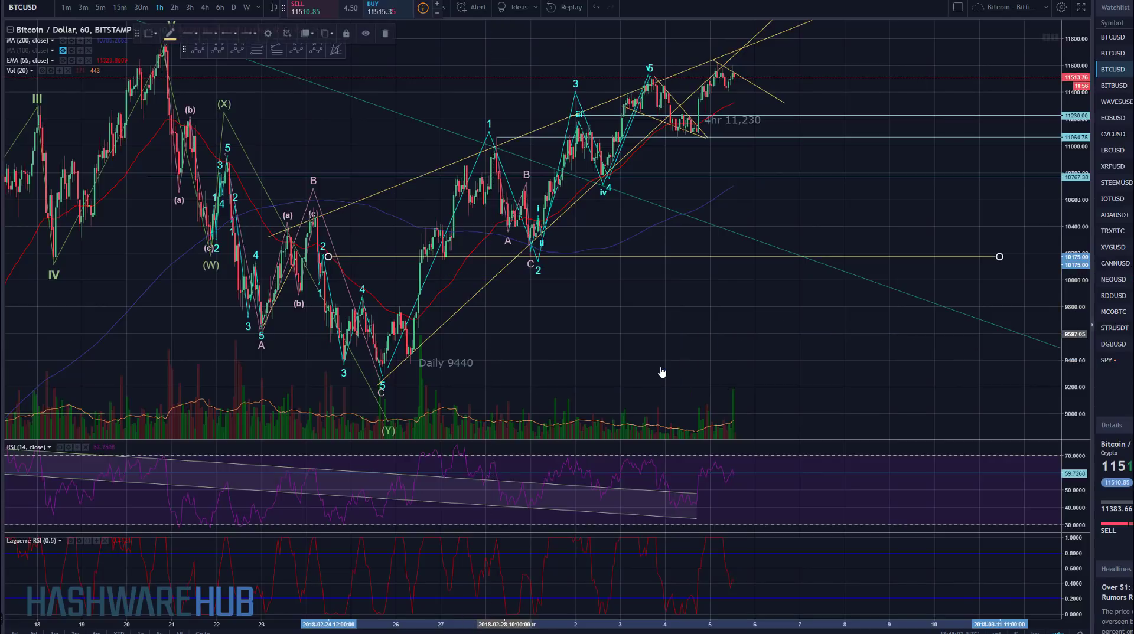
Step: Change the daily level's text label to "Daily 10175" and move it just below the 10175 line
double_click(461, 365)
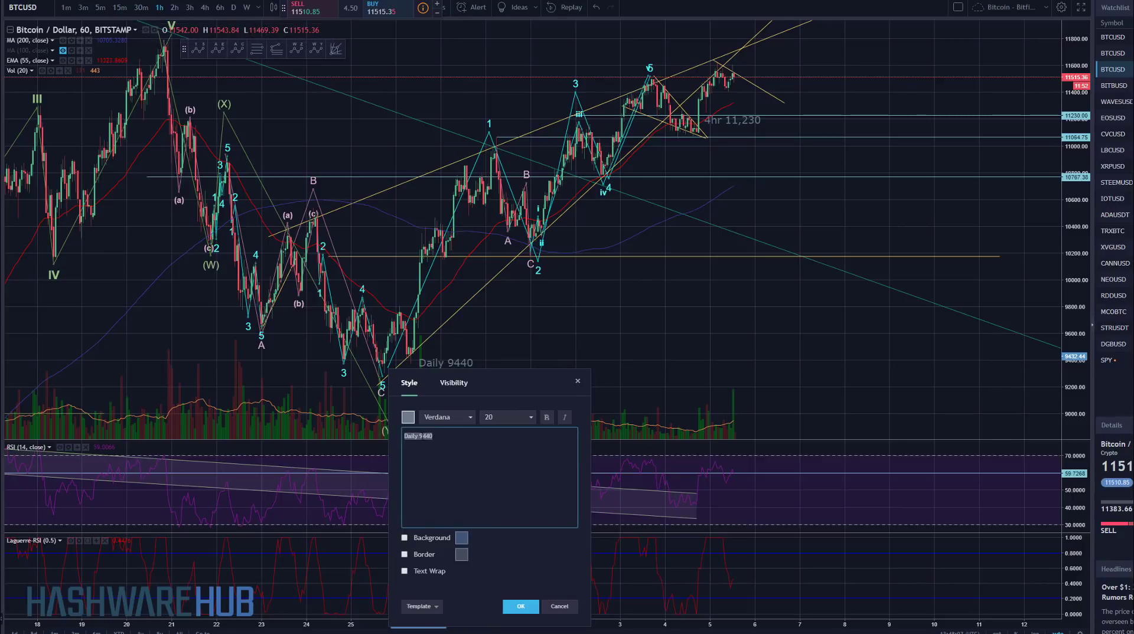
drag(433, 436, 419, 435)
text(10)
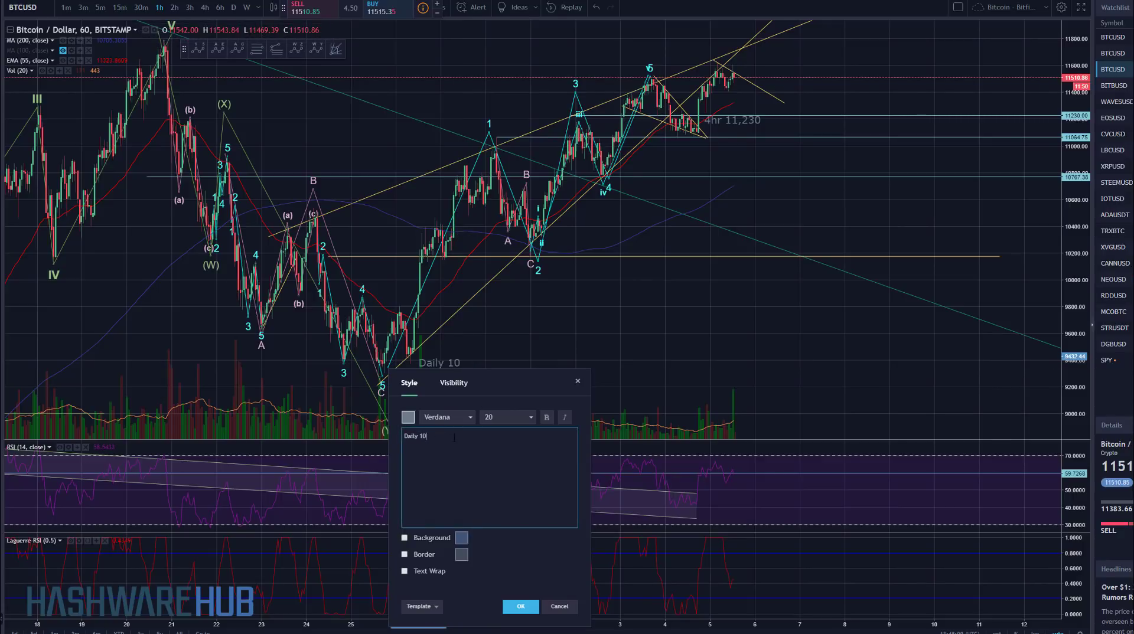
text(175)
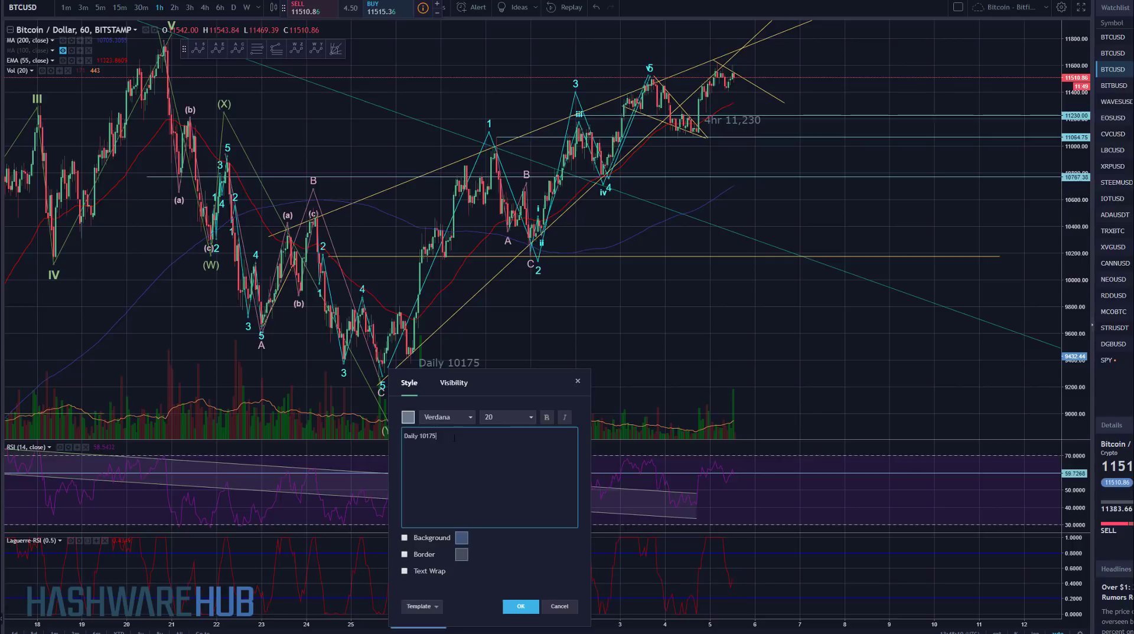
click(513, 607)
drag(462, 359, 608, 266)
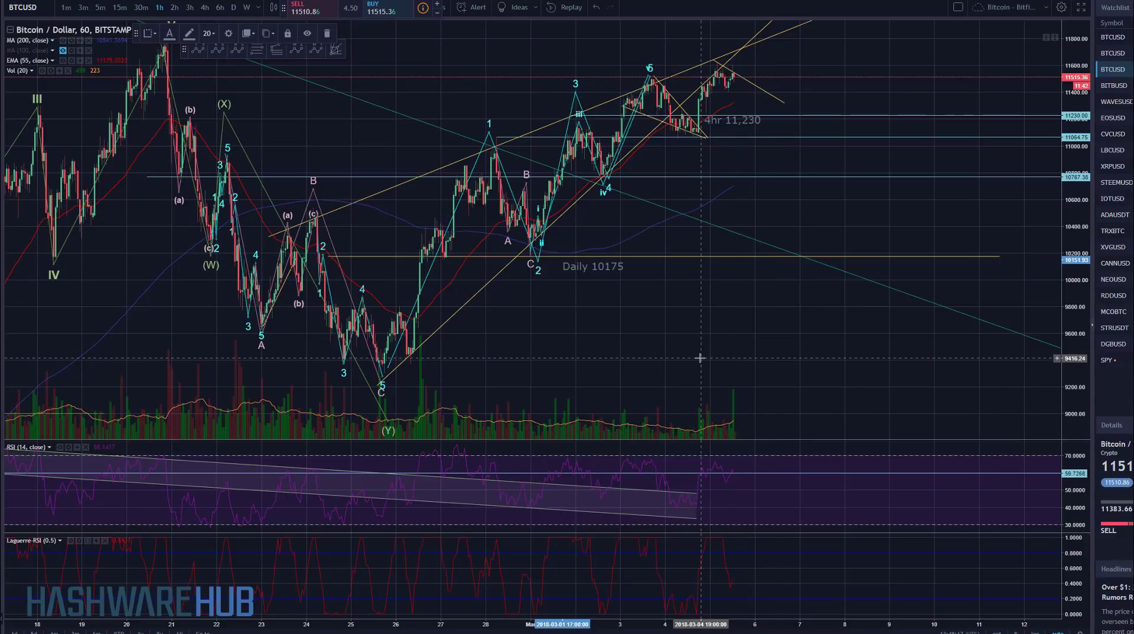
Step: Set the price coordinate of the horizontal 4hr level ray to 11200
scroll(721, 319, right, 3)
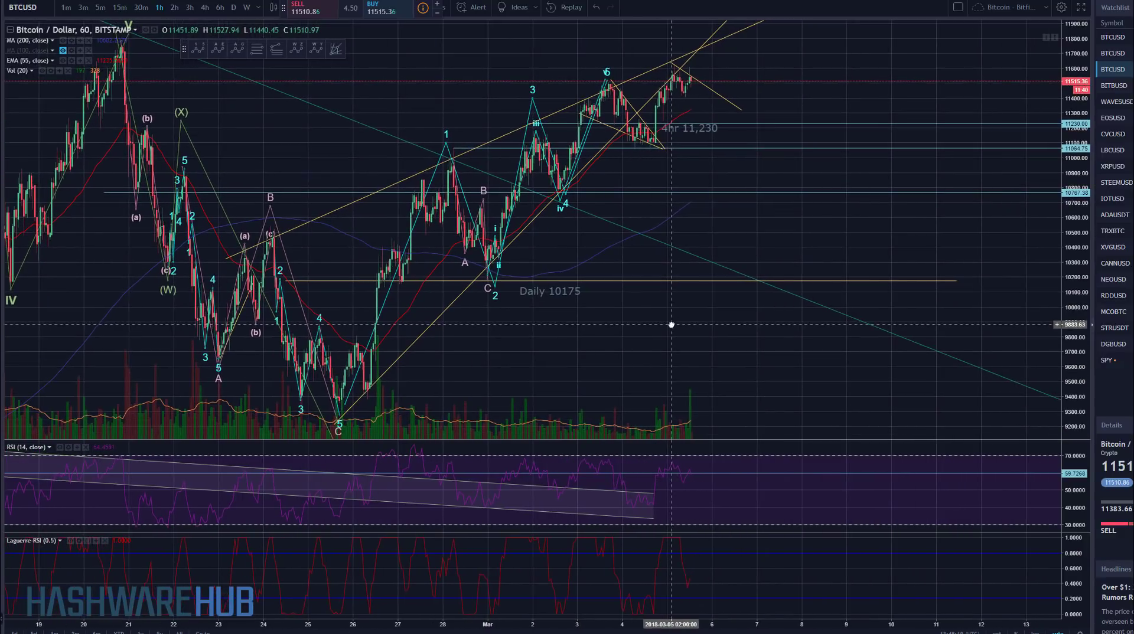
double_click(748, 128)
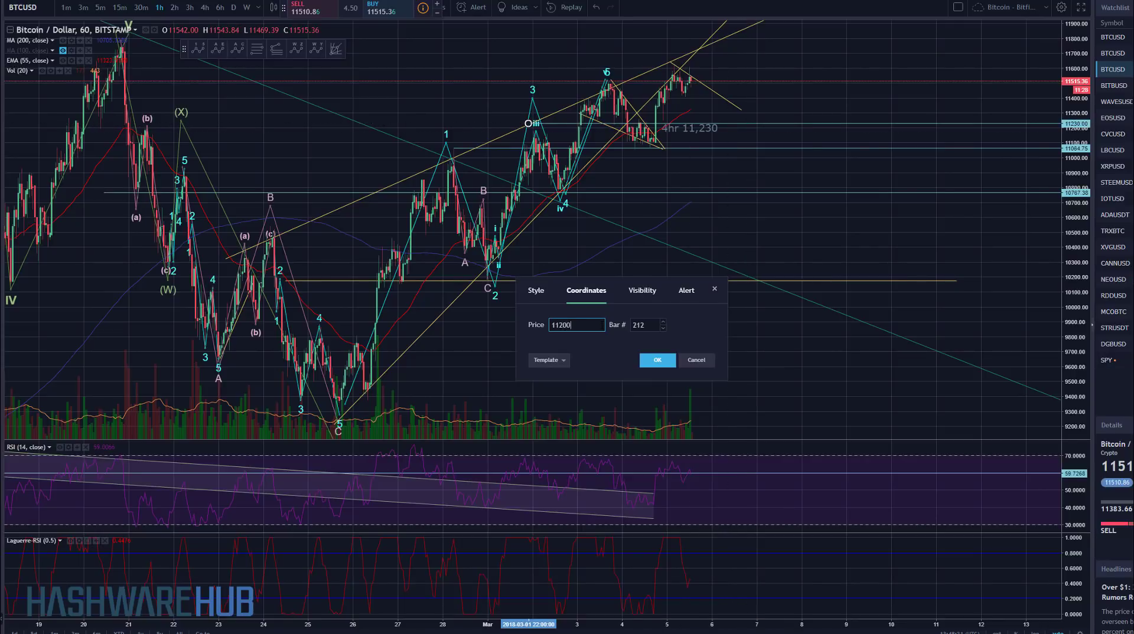
key(Return)
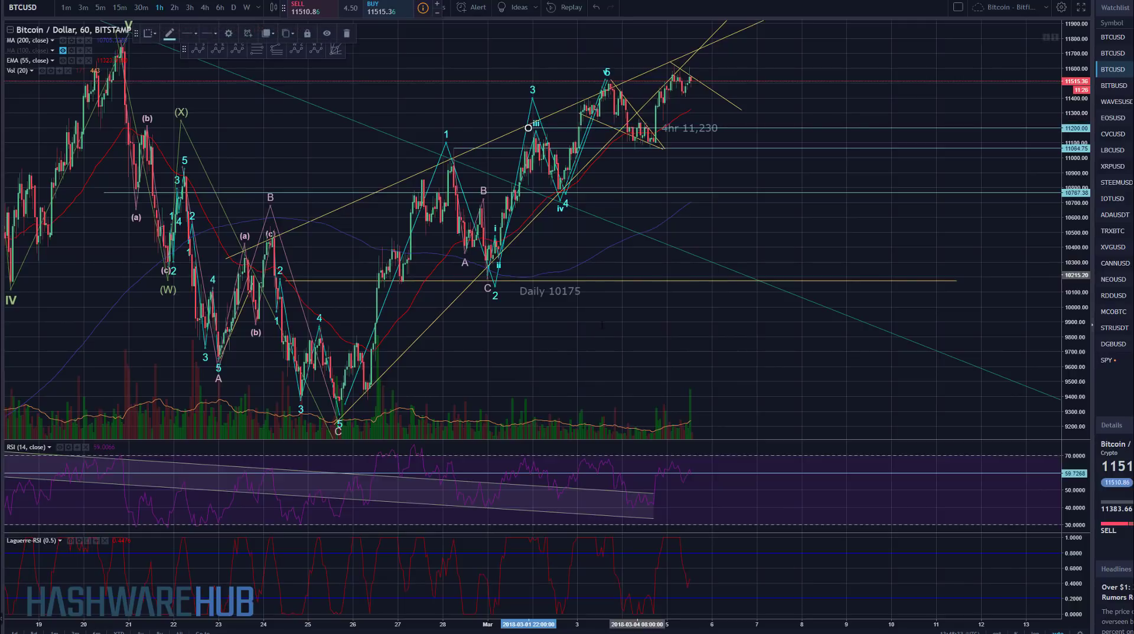
click(711, 130)
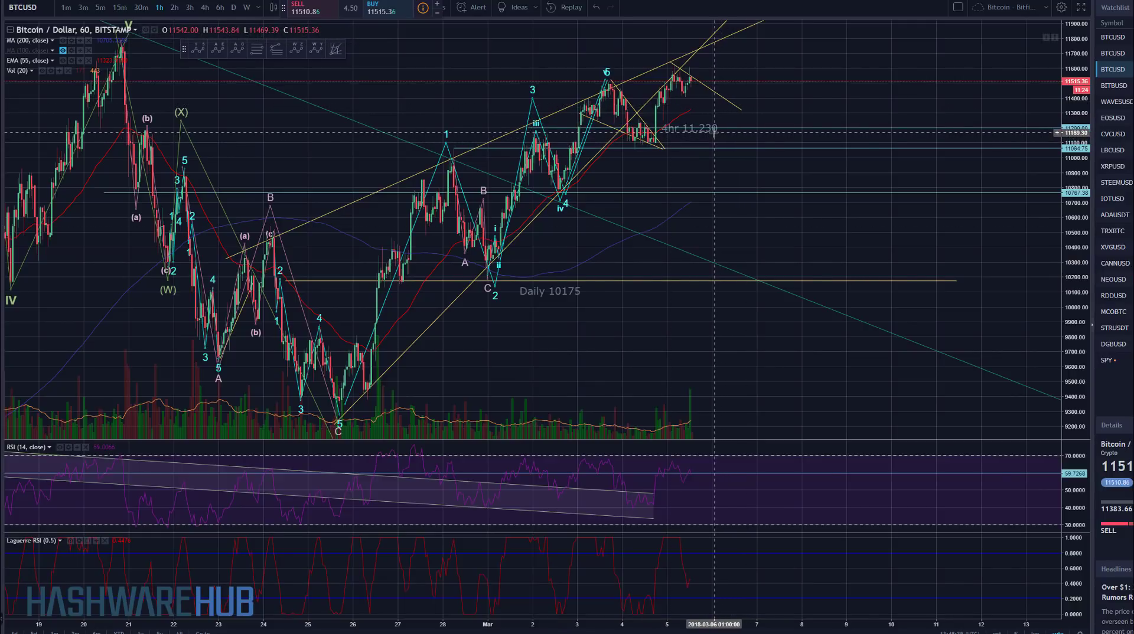
click(710, 129)
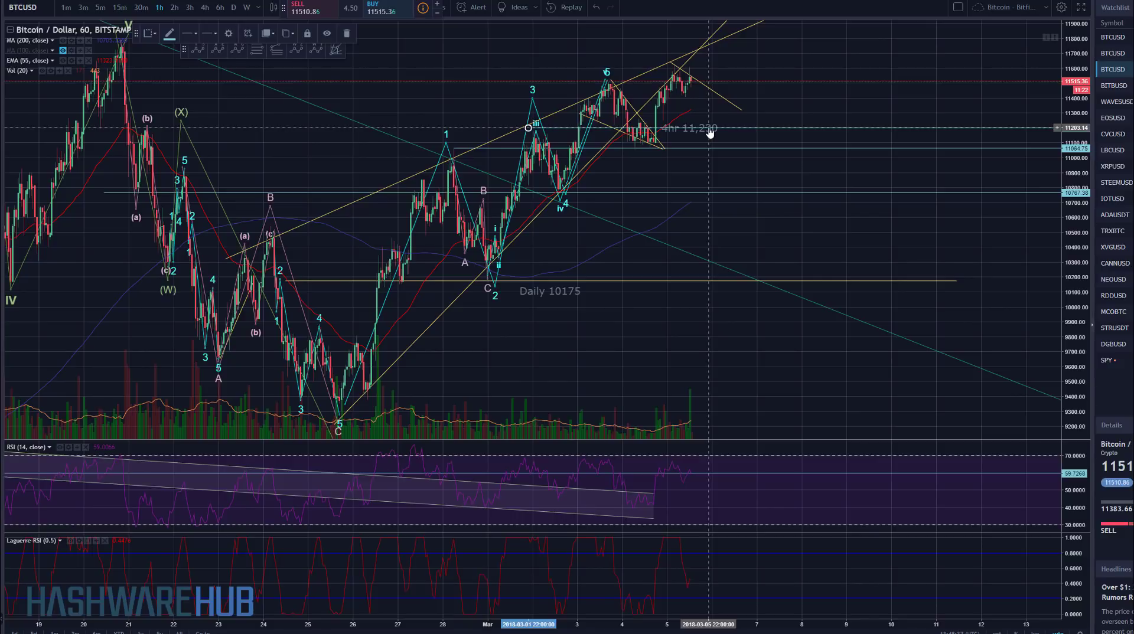
drag(710, 132, 712, 130)
click(711, 129)
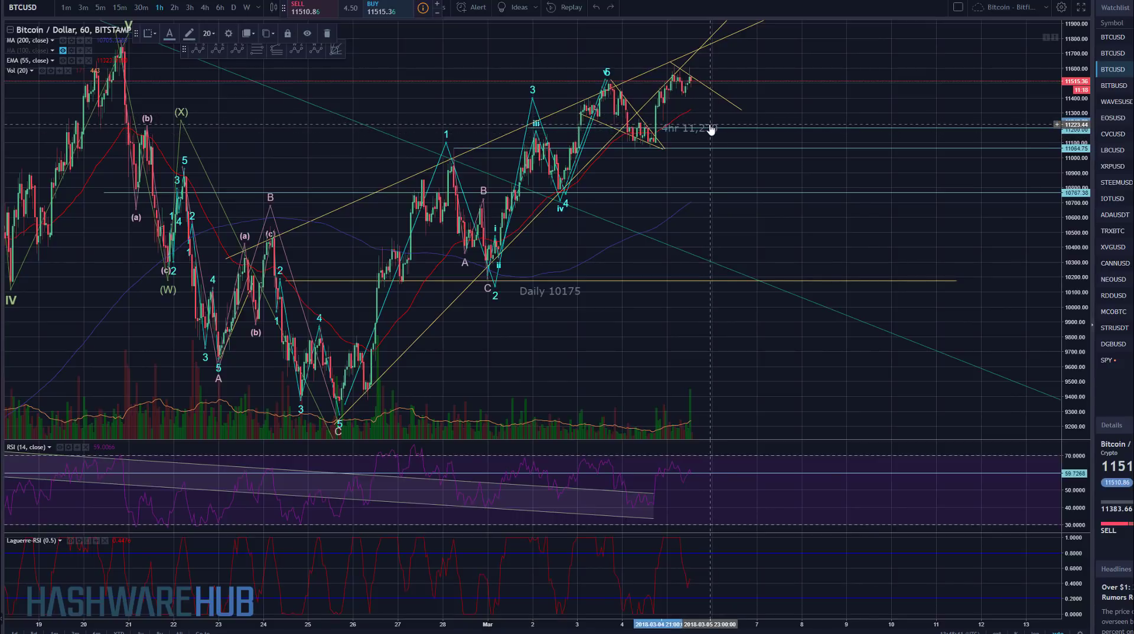
double_click(711, 131)
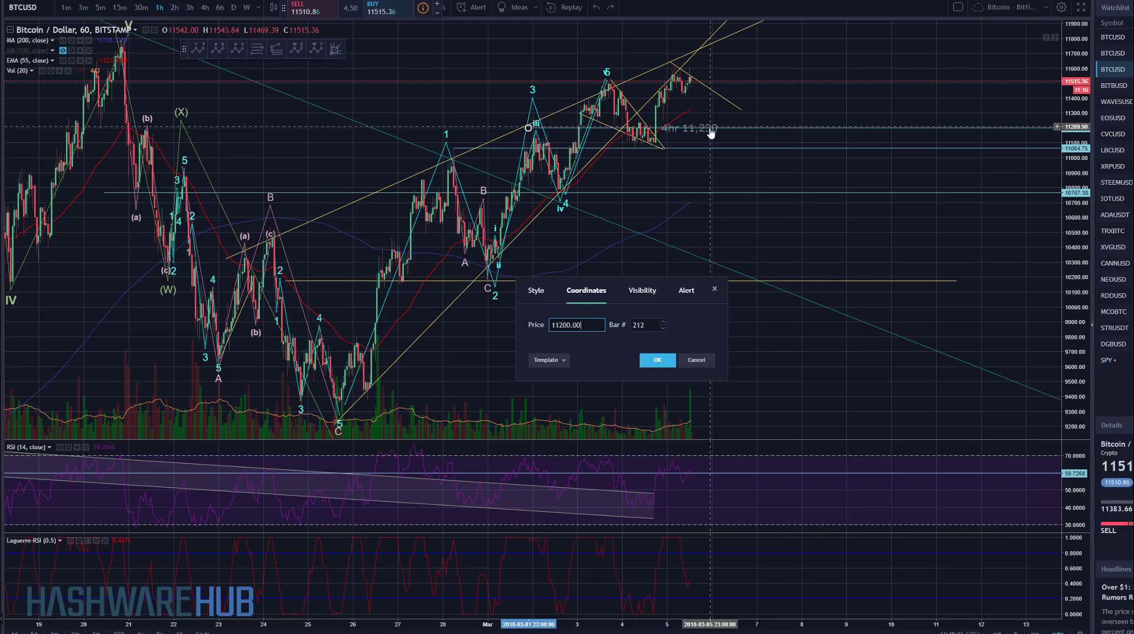
click(697, 361)
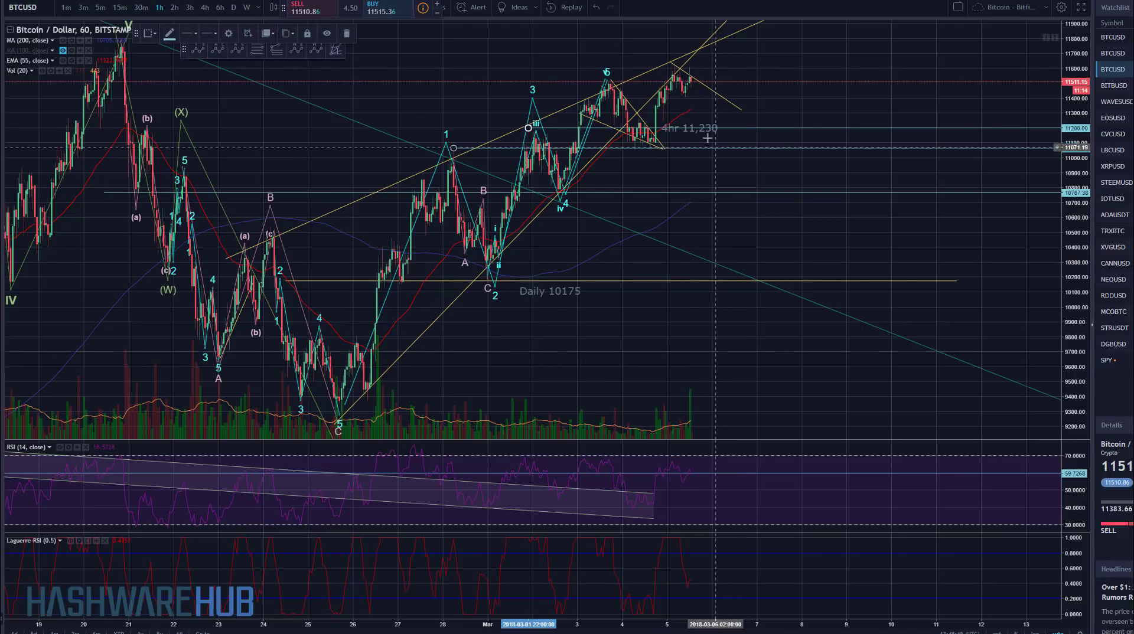
mouse_move(703, 141)
mouse_down()
mouse_move(694, 130)
mouse_move(696, 141)
mouse_up()
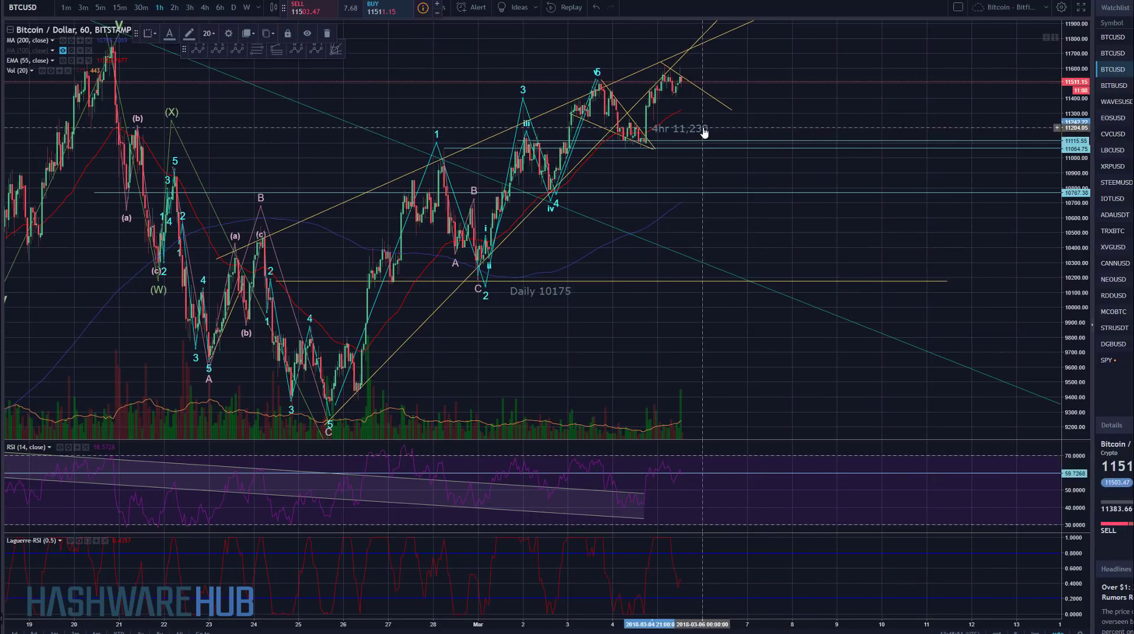
Step: Change the 4hr level's text label to "4hr 11,200" and move it clear of the level line
double_click(703, 131)
click(658, 202)
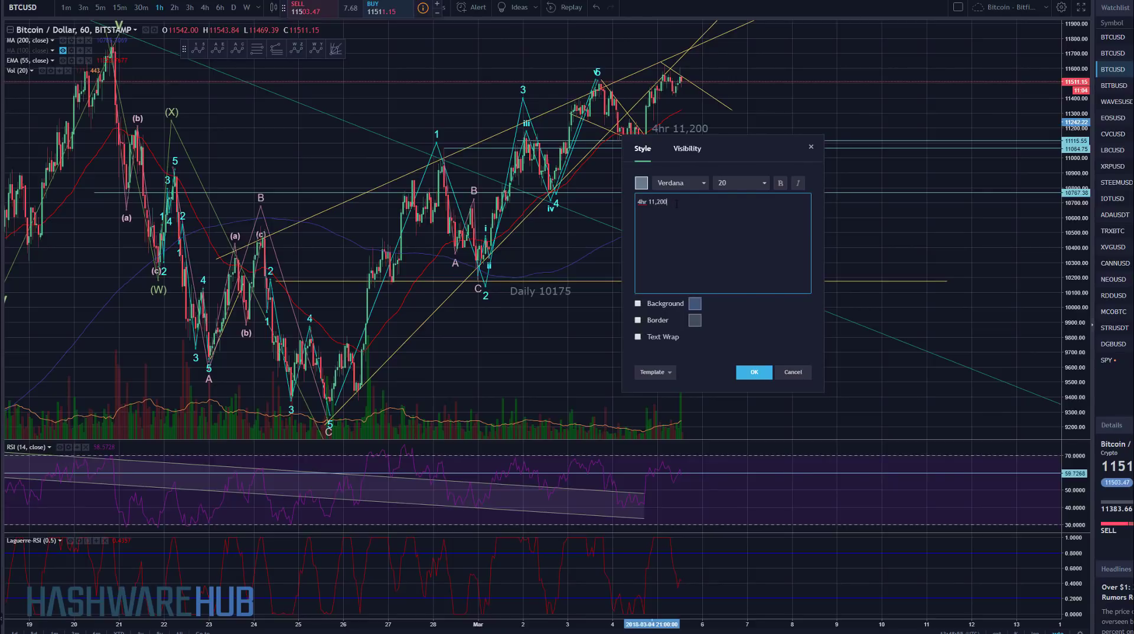
click(753, 373)
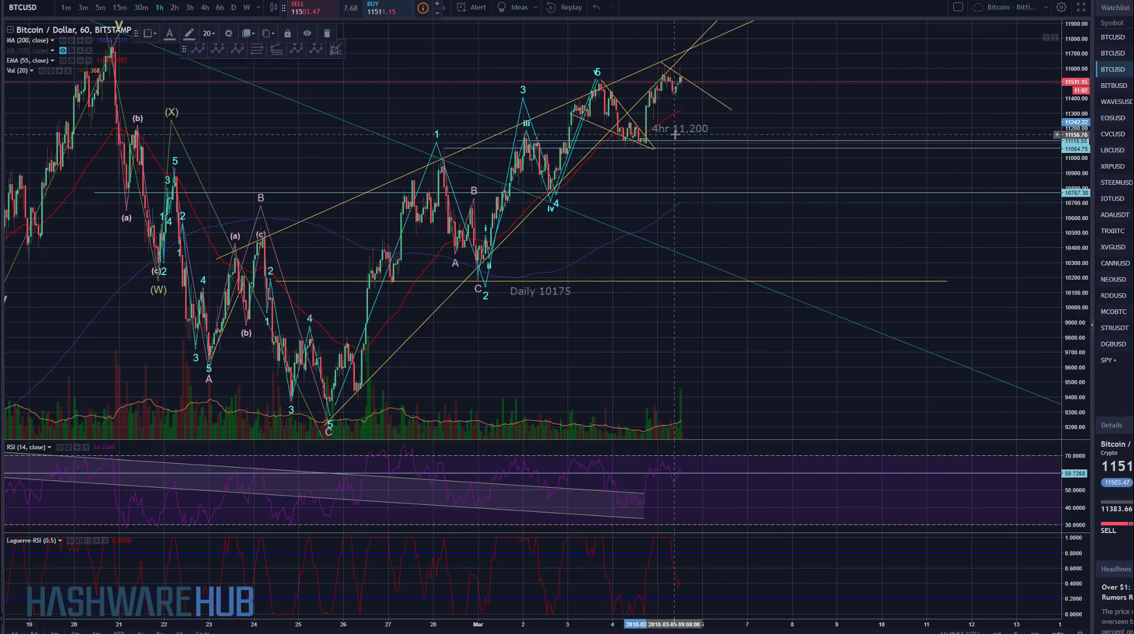
drag(679, 128, 765, 116)
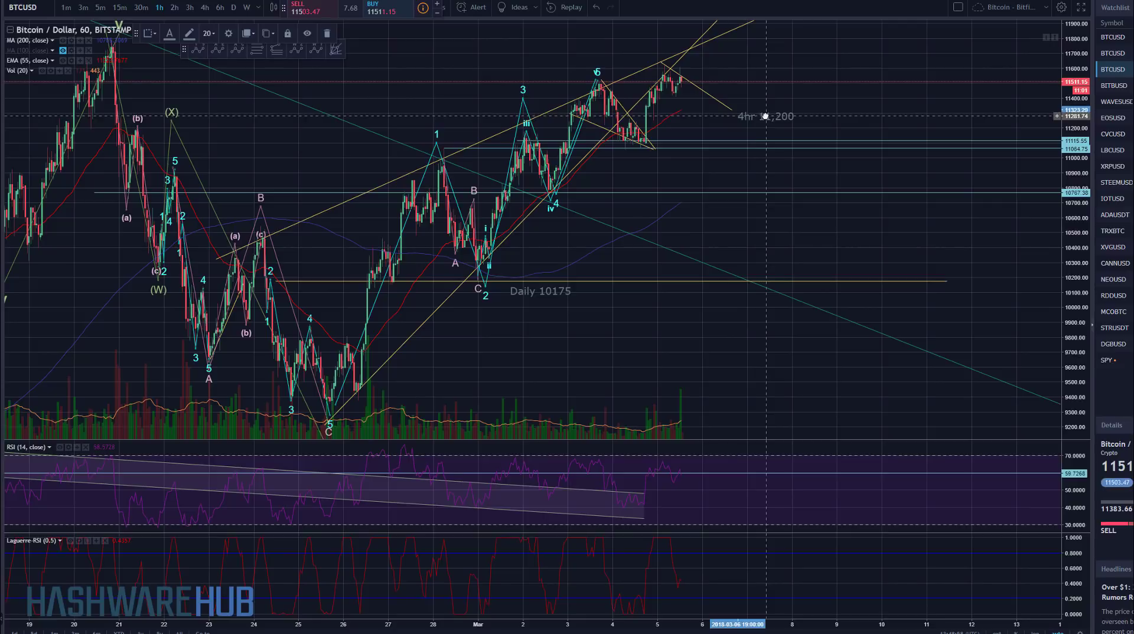
Step: Restore the shifted 4hr ray to a price of 11200 and place its label just above the line near the latest candles
double_click(736, 141)
drag(558, 325, 609, 329)
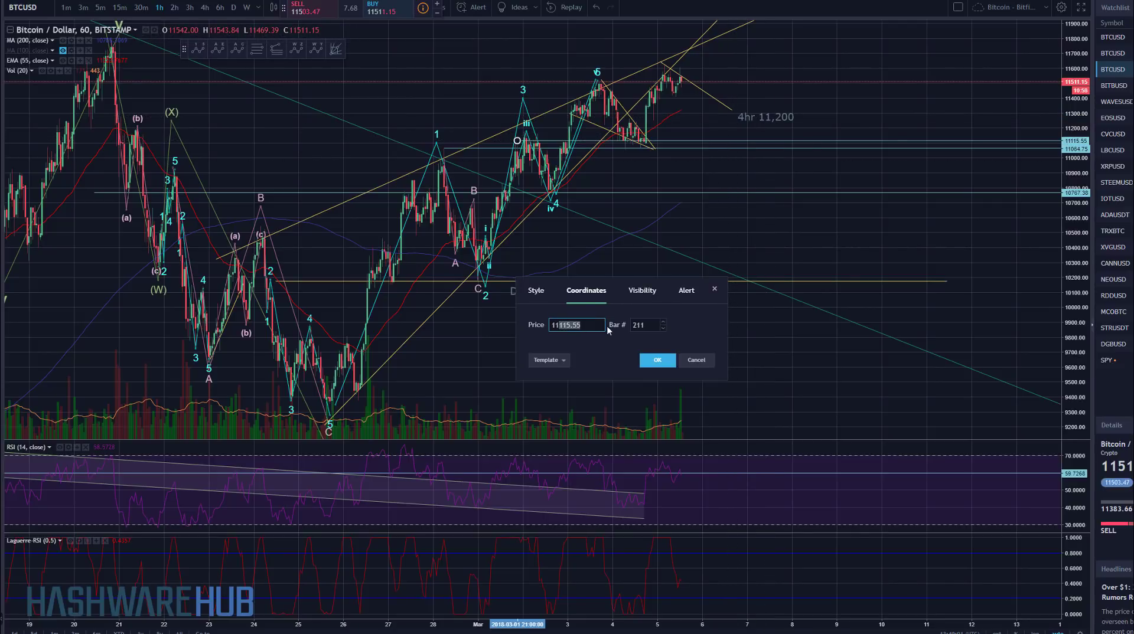
text(200)
key(Return)
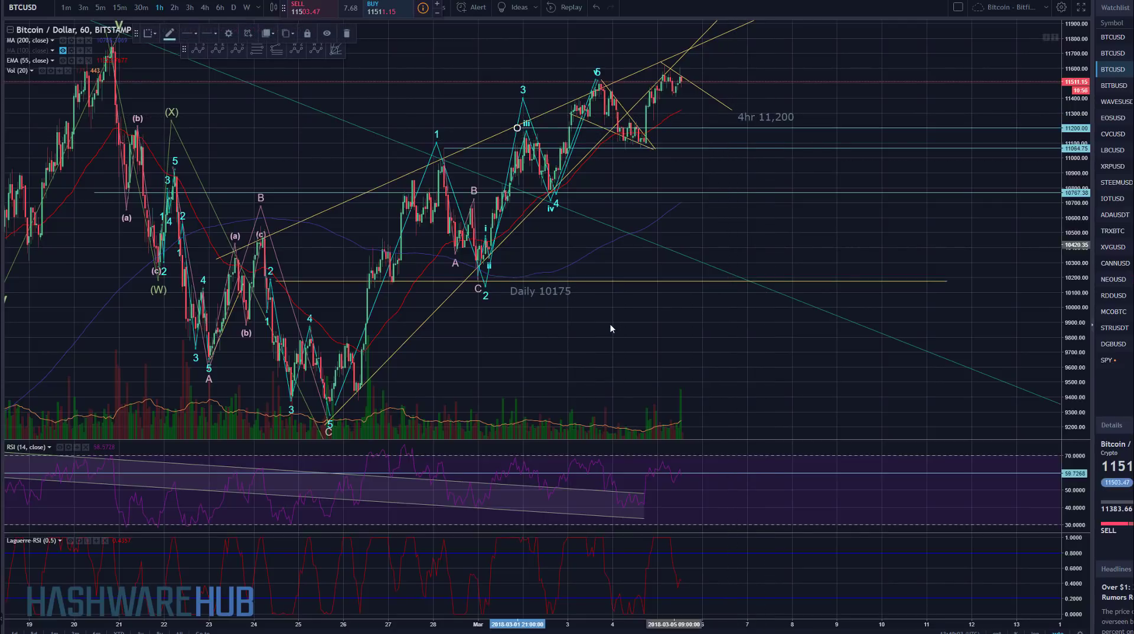
double_click(692, 130)
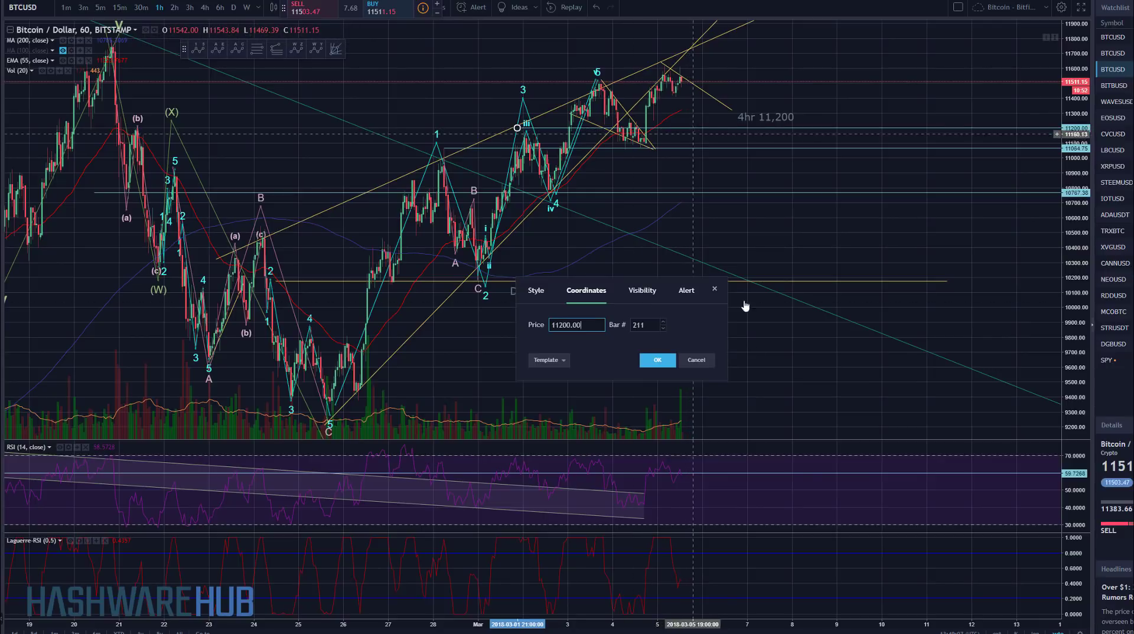
click(687, 362)
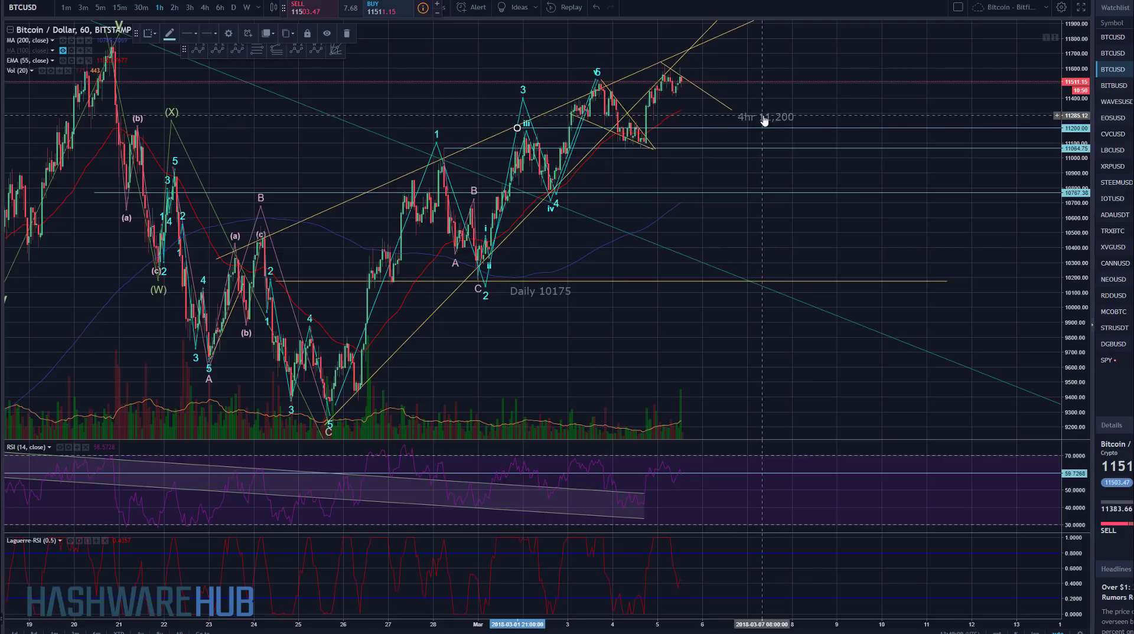
drag(760, 118, 697, 123)
Step: Add a horizontal ray starting at the latest candles and set its price to 11413
click(1, 58)
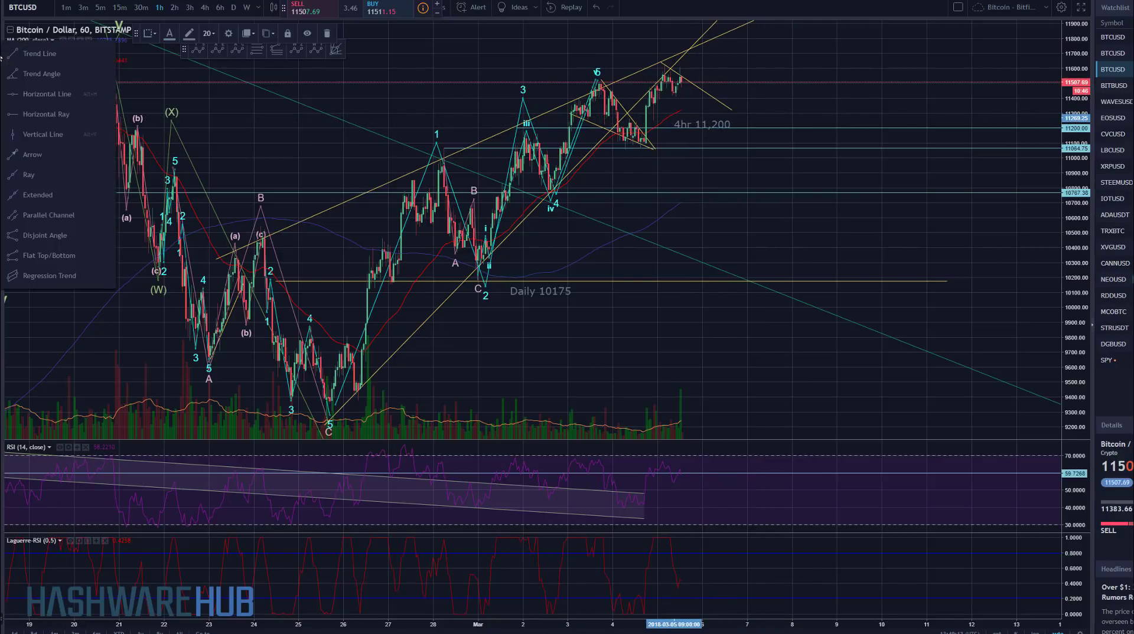
click(48, 114)
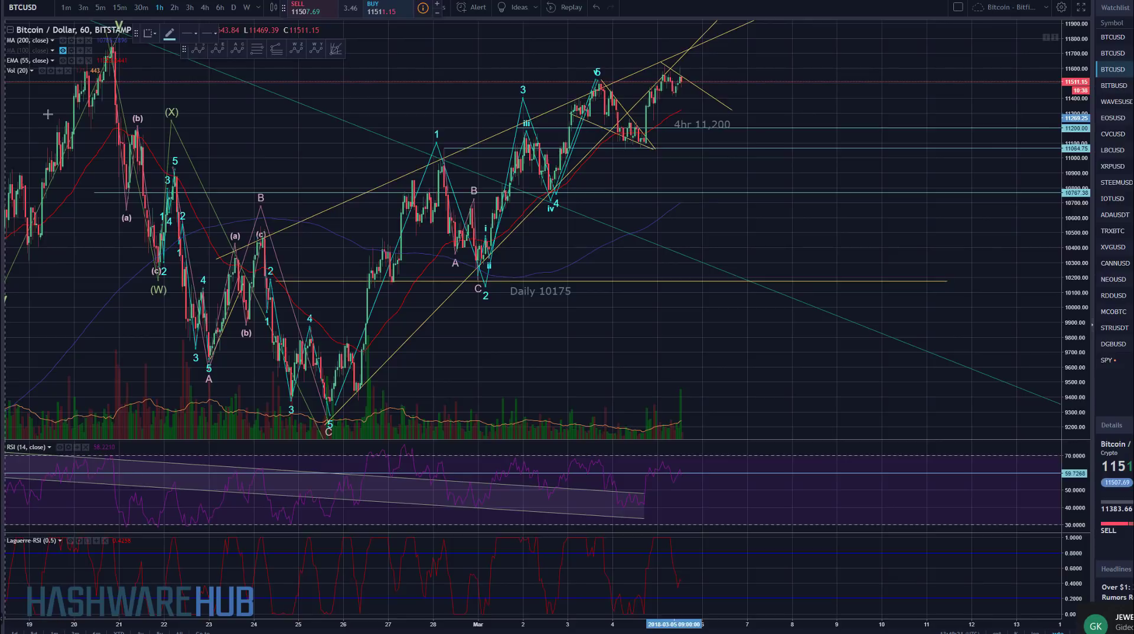
double_click(667, 96)
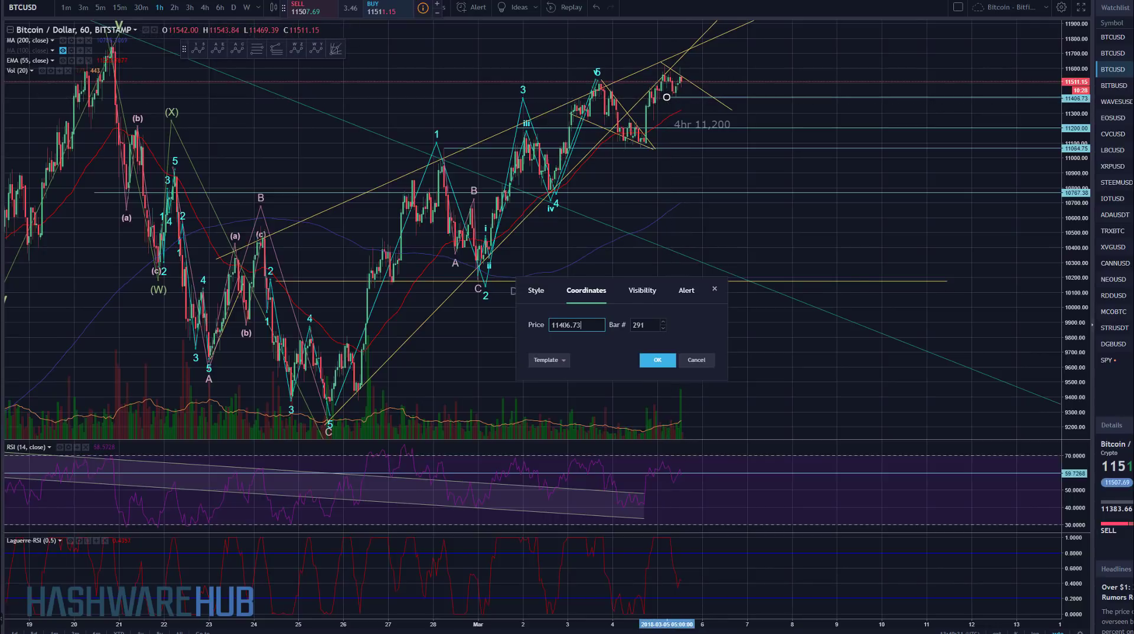
click(568, 324)
key(Return)
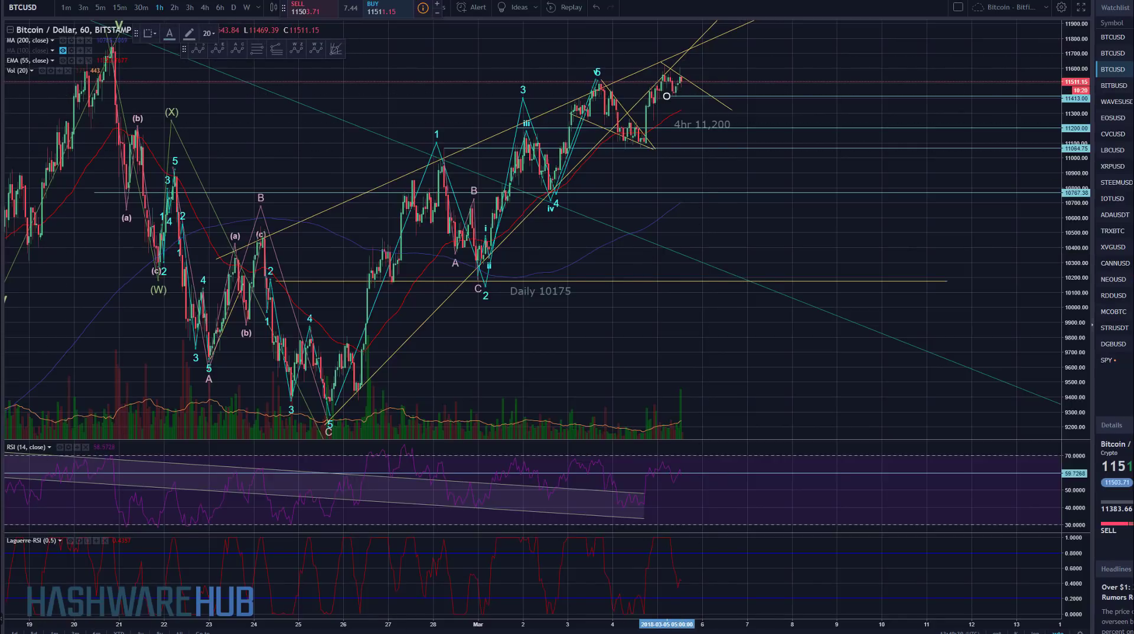
Step: Place a copy of the 4hr label at the new ray, change its text to "4hr 11,413" and move it just below the line
click(757, 95)
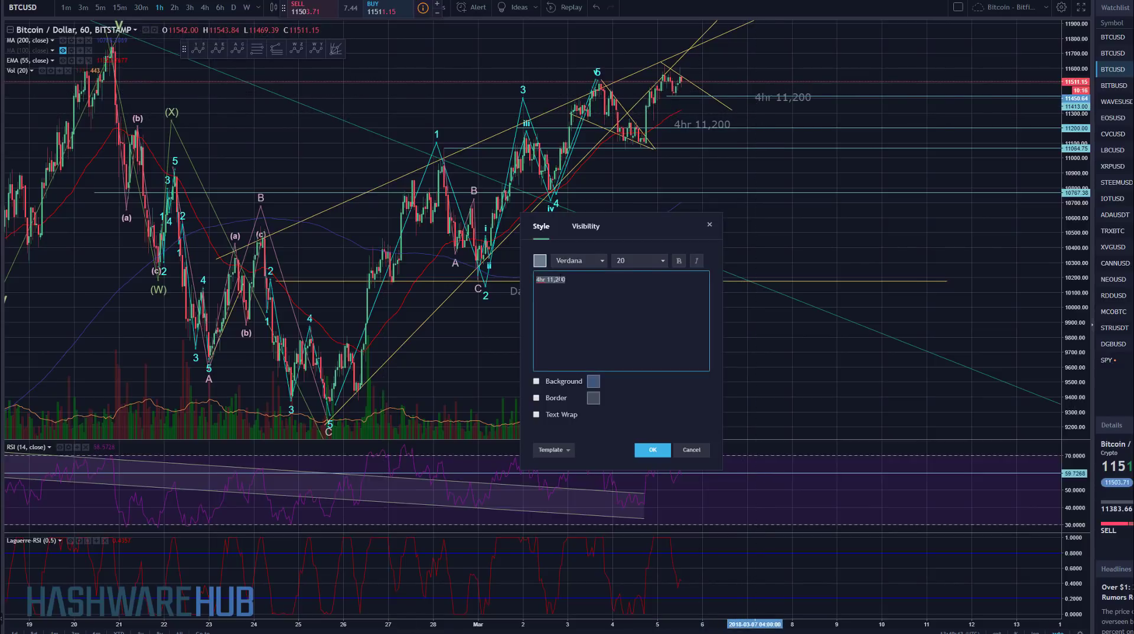
click(559, 280)
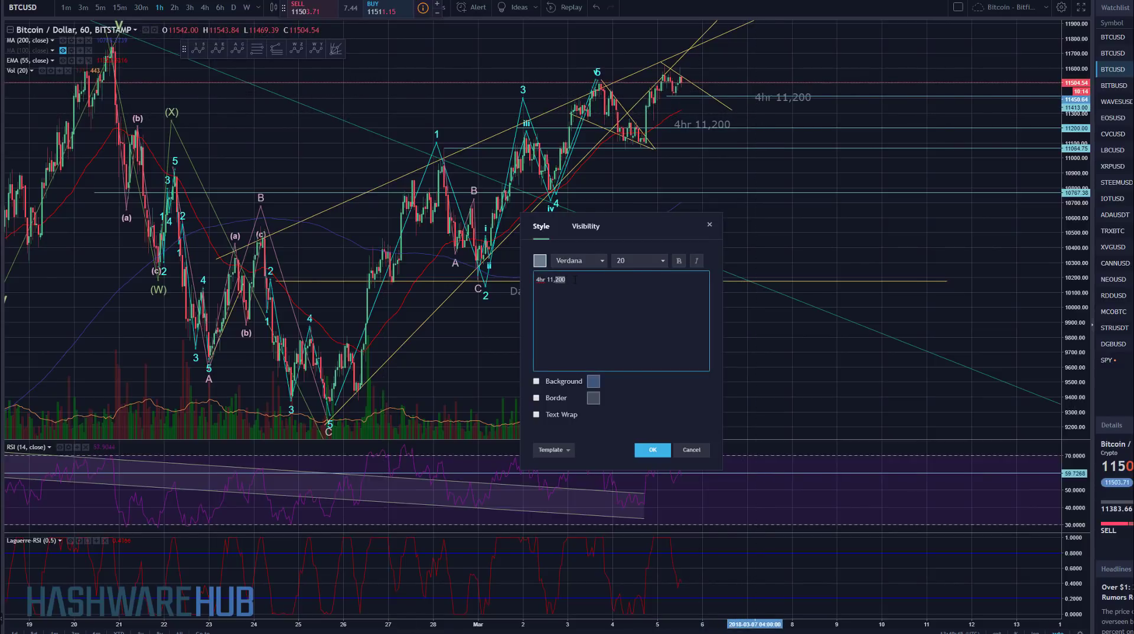
text(4)
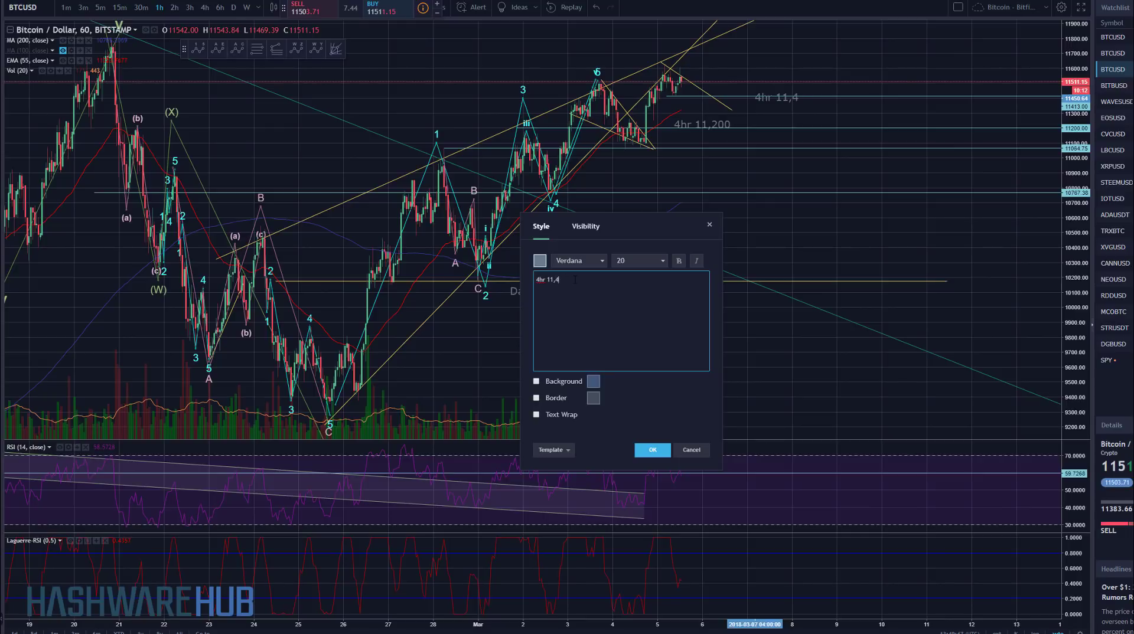
text(13)
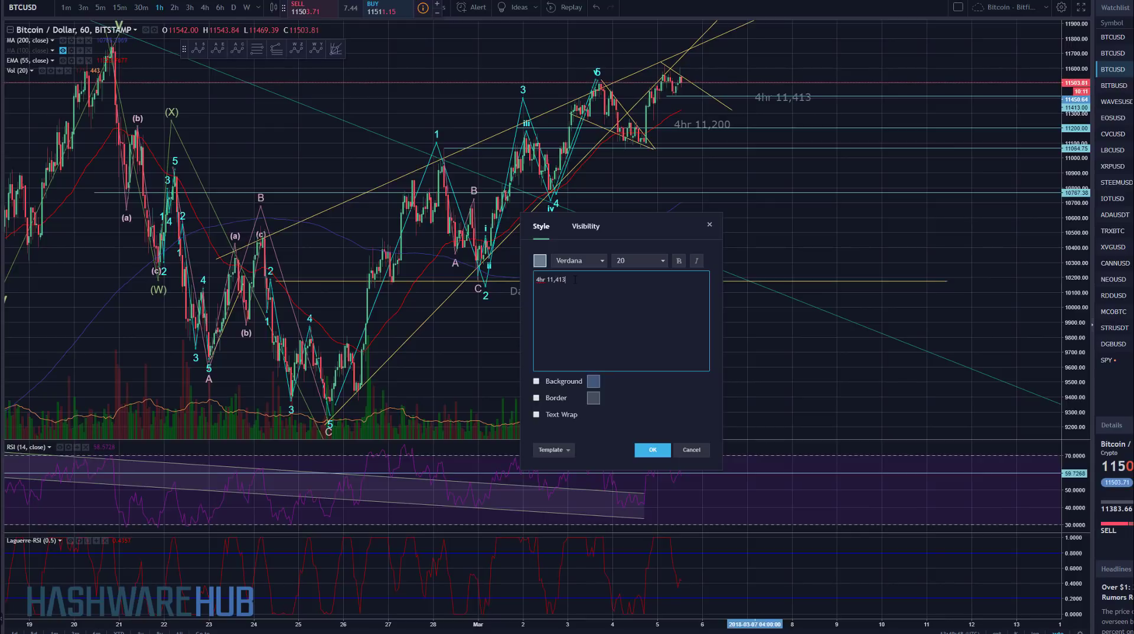
click(653, 450)
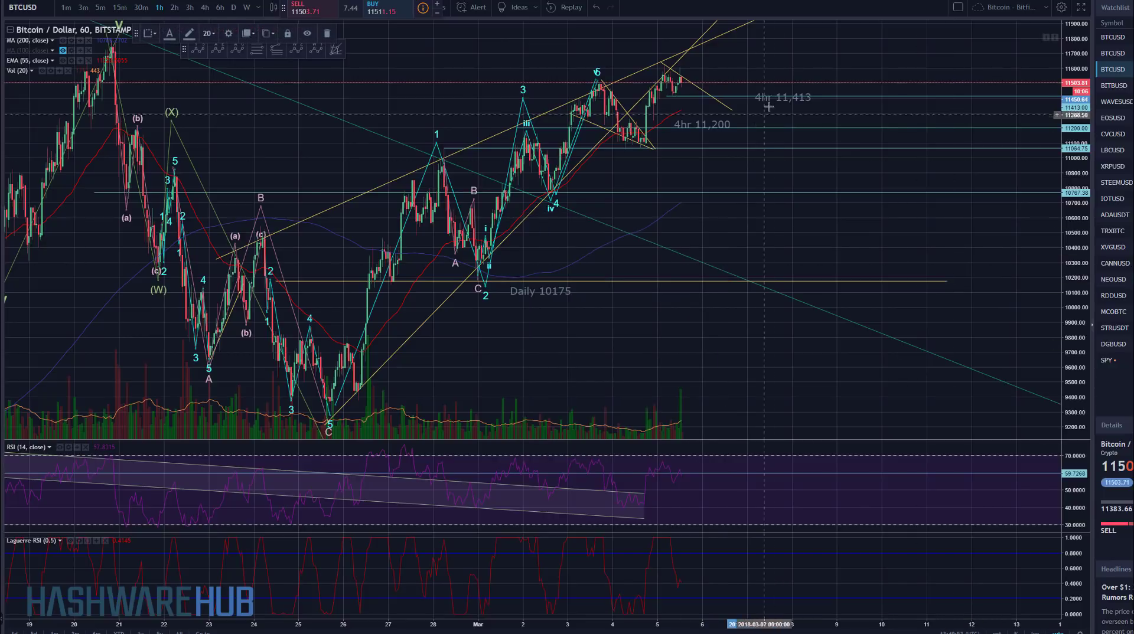
drag(780, 98, 727, 105)
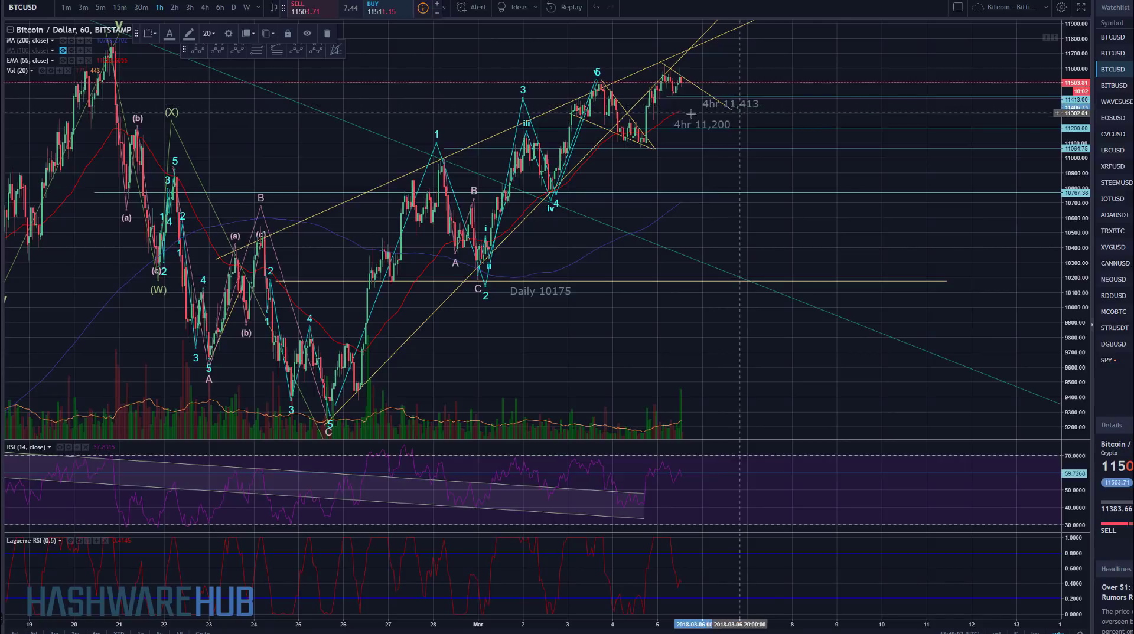
Step: Examine the hourly price action from the wave 5 high through the falling wedge to the latest candles at the upper trendlines
scroll(691, 113, up, 3)
drag(526, 61, 818, 98)
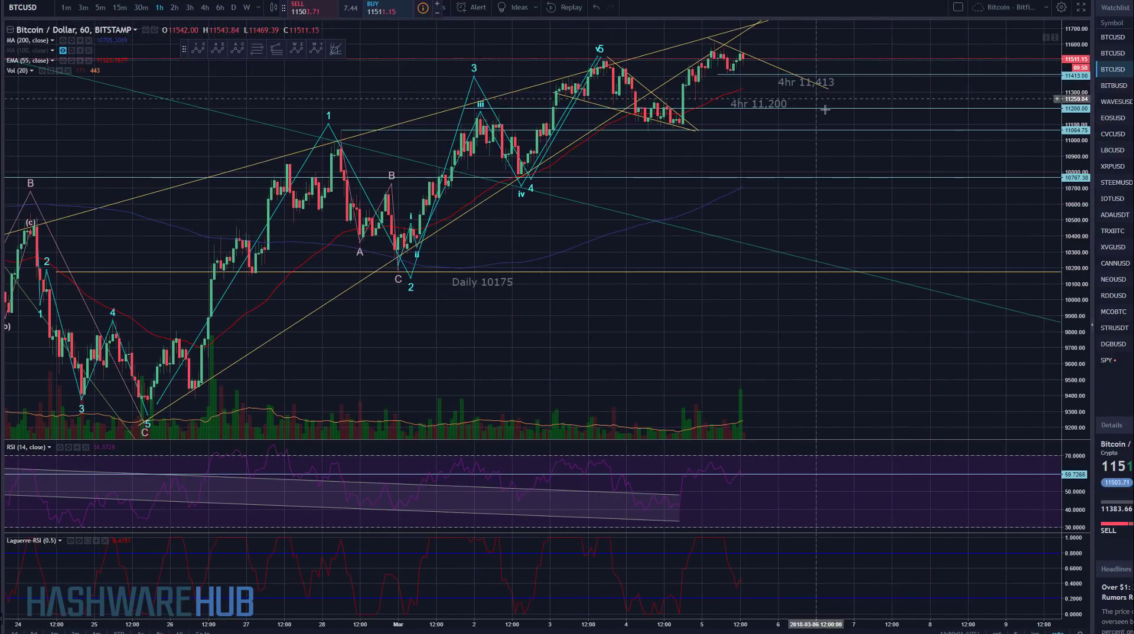
drag(1072, 217, 1072, 187)
drag(957, 211, 936, 306)
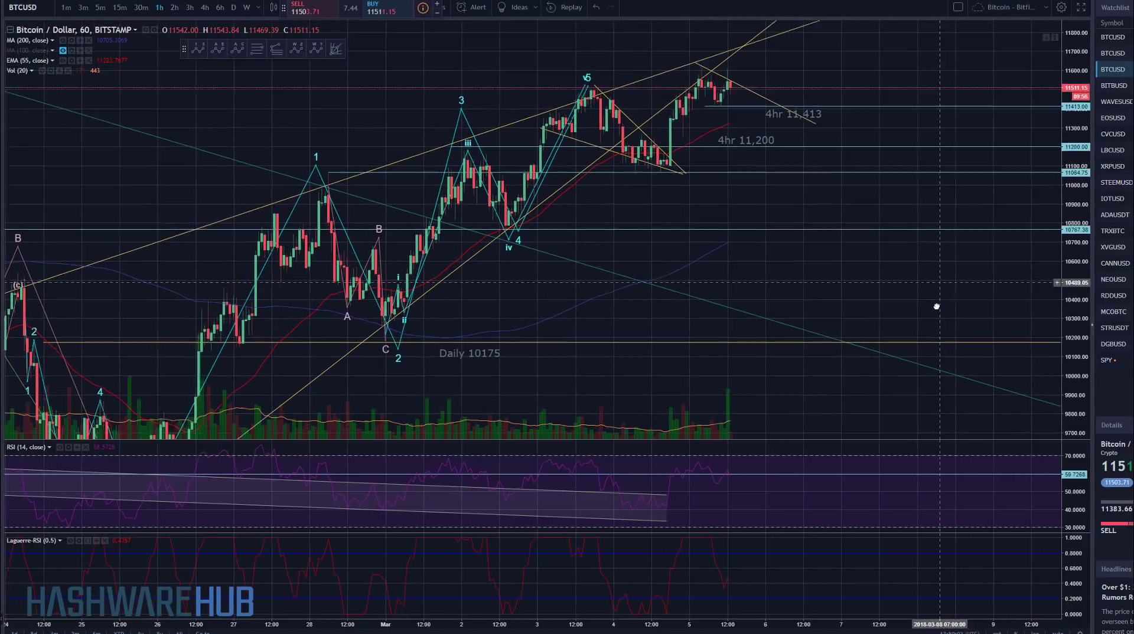
scroll(873, 286, up, 3)
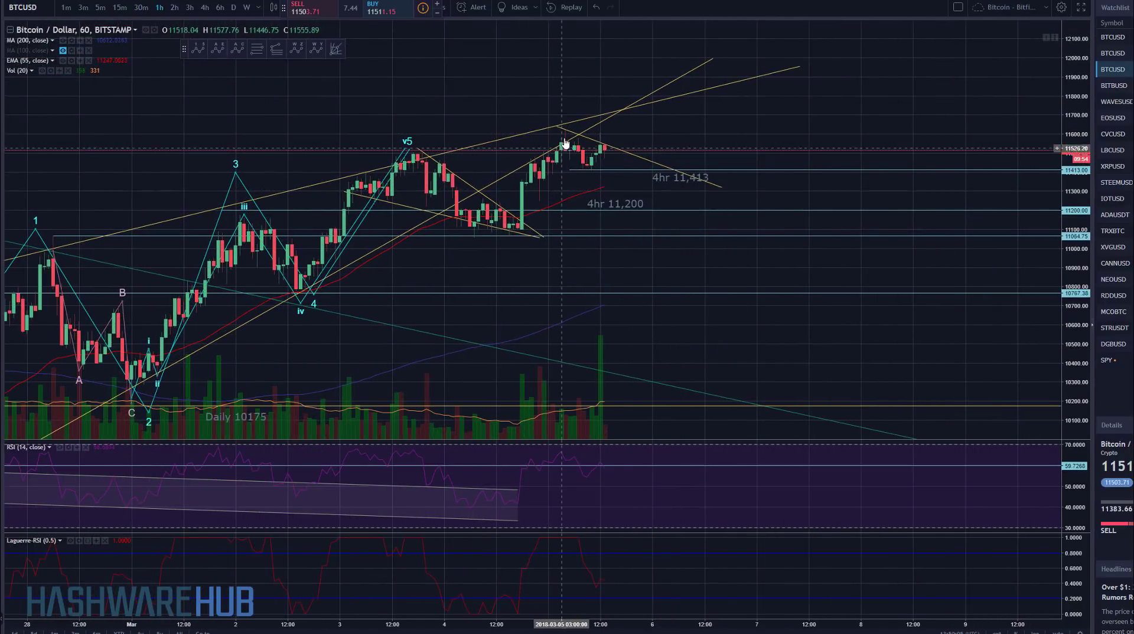
click(420, 153)
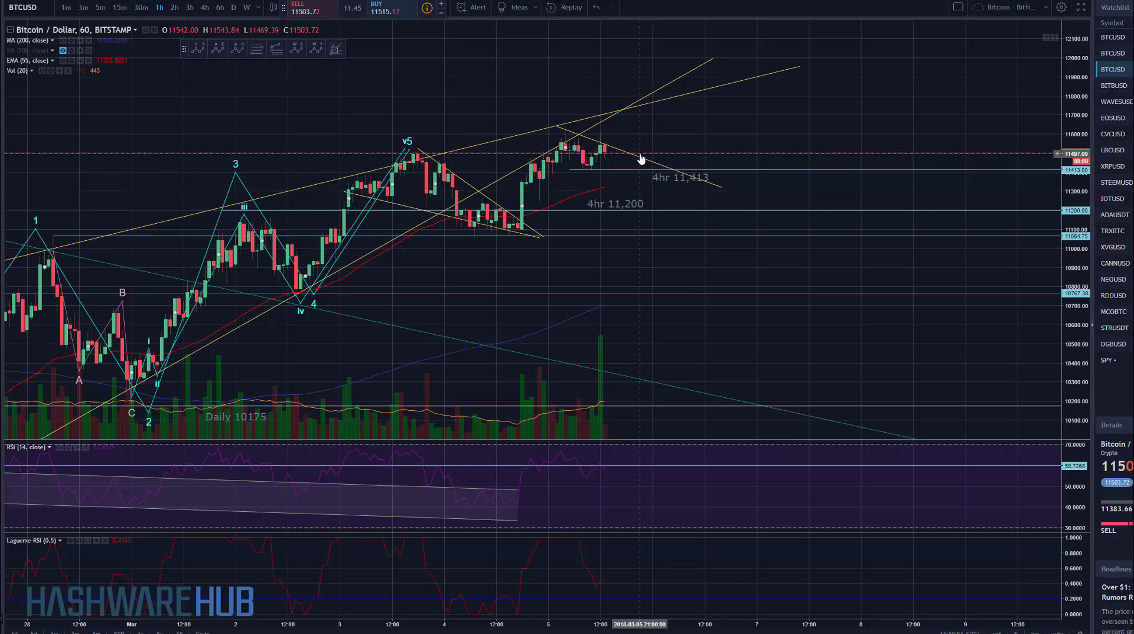
drag(676, 174, 675, 175)
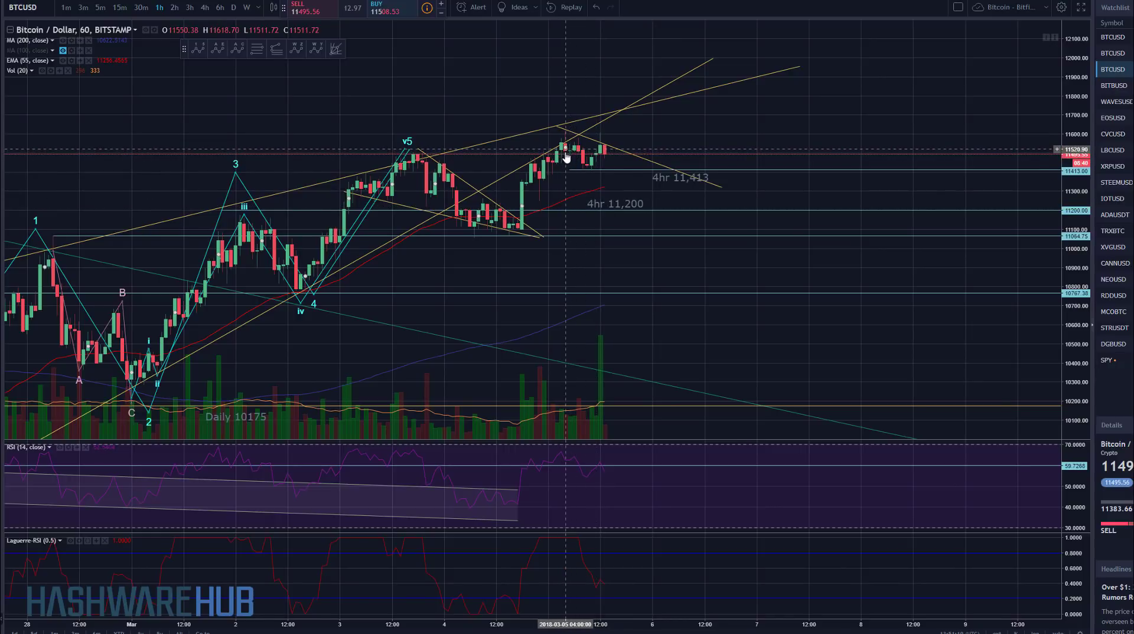
Step: Examine the latest hourly candles and their volume between the 4hr 11,413 level and the descending trendline up close
scroll(566, 157, up, 3)
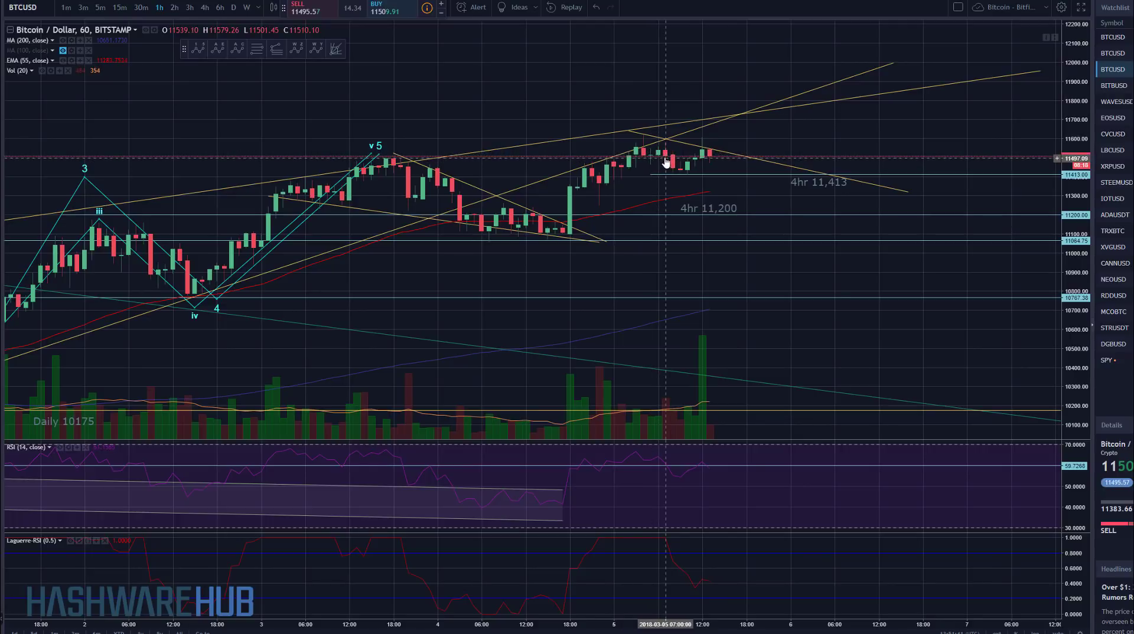
scroll(668, 165, up, 3)
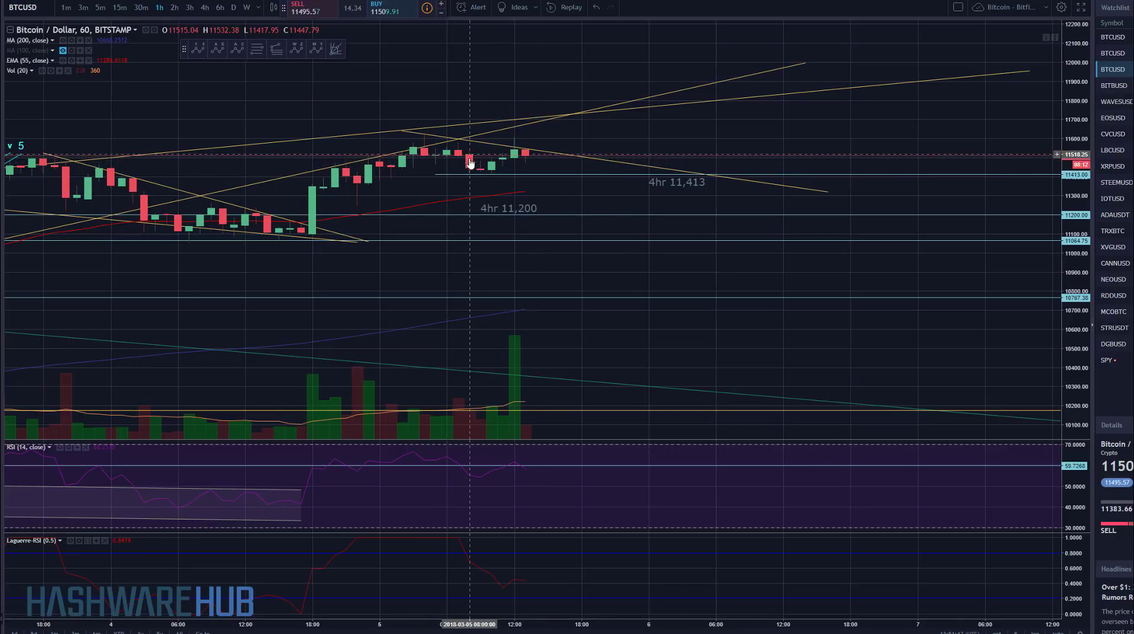
scroll(469, 176, up, 2)
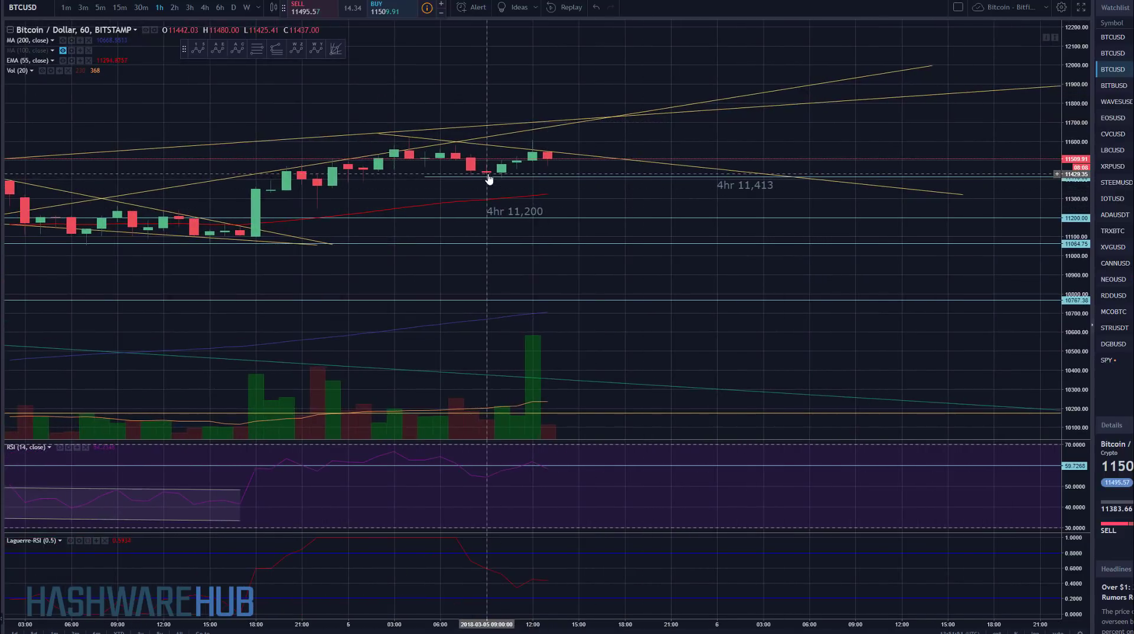
drag(1074, 350, 1074, 296)
drag(481, 162, 590, 142)
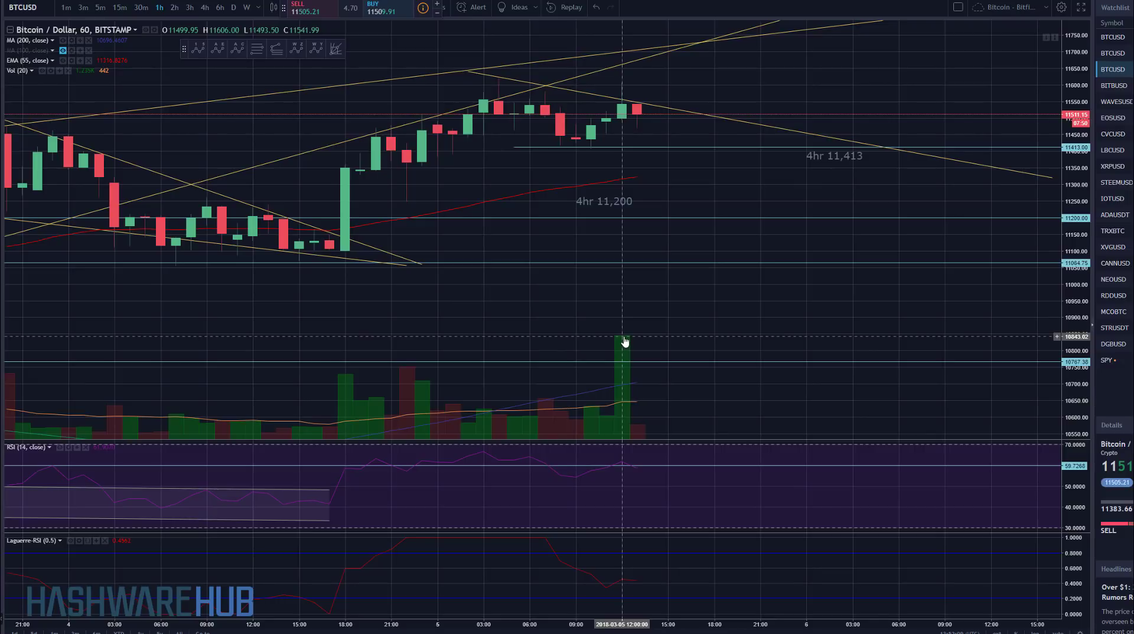
Step: Change the text of the label below the 11413 ray to "1hr 11,413"
scroll(625, 341, down, 3)
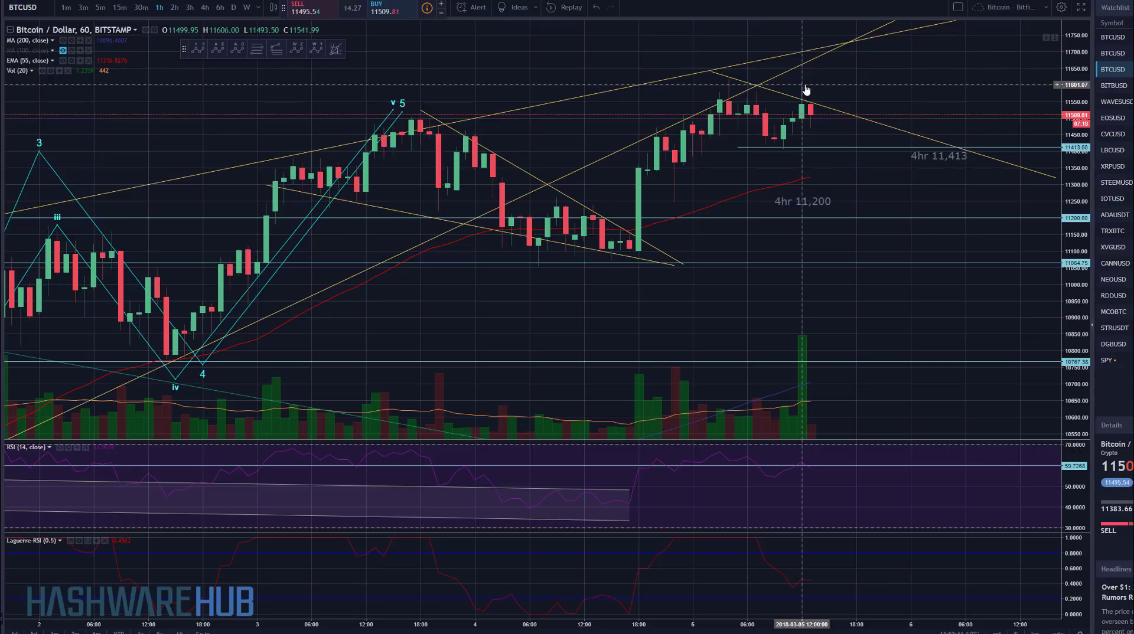
click(919, 159)
double_click(918, 159)
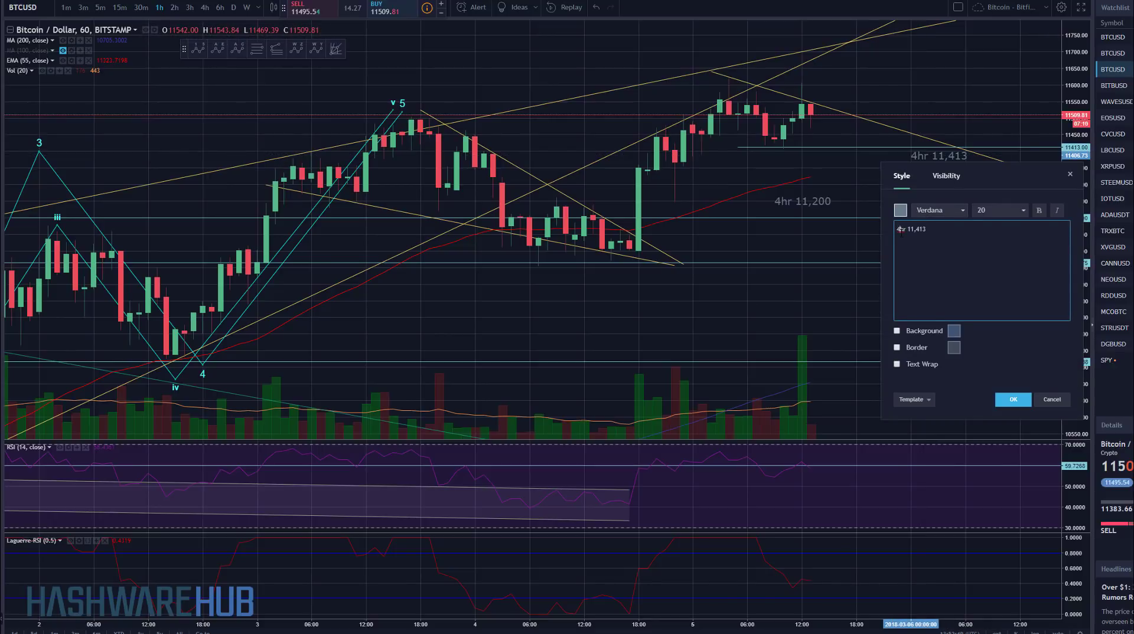
key(BackSpace)
text(1)
click(1013, 399)
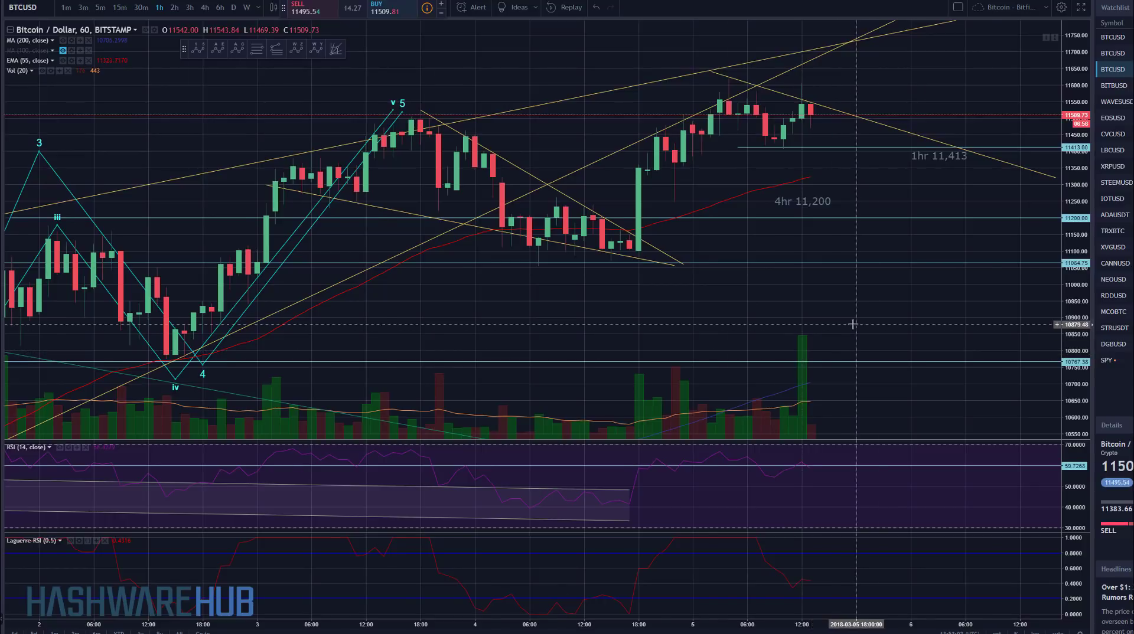
Step: Extend the descending parallel channel on the RSI pane to just past the latest candle
scroll(853, 324, down, 2)
scroll(992, 327, right, 1)
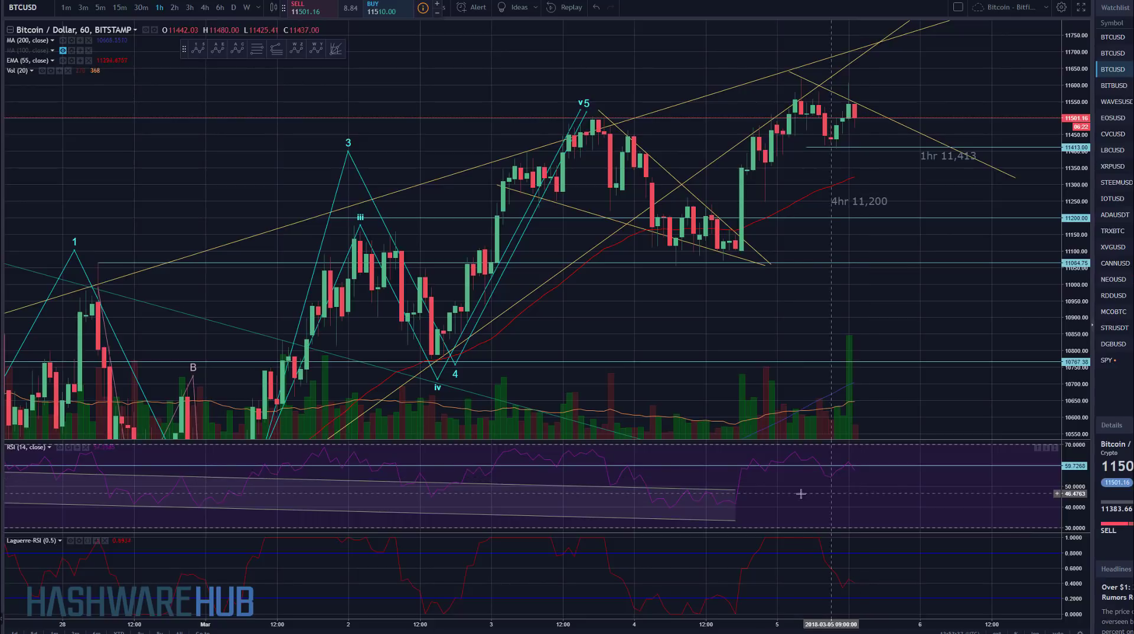
drag(736, 492, 866, 491)
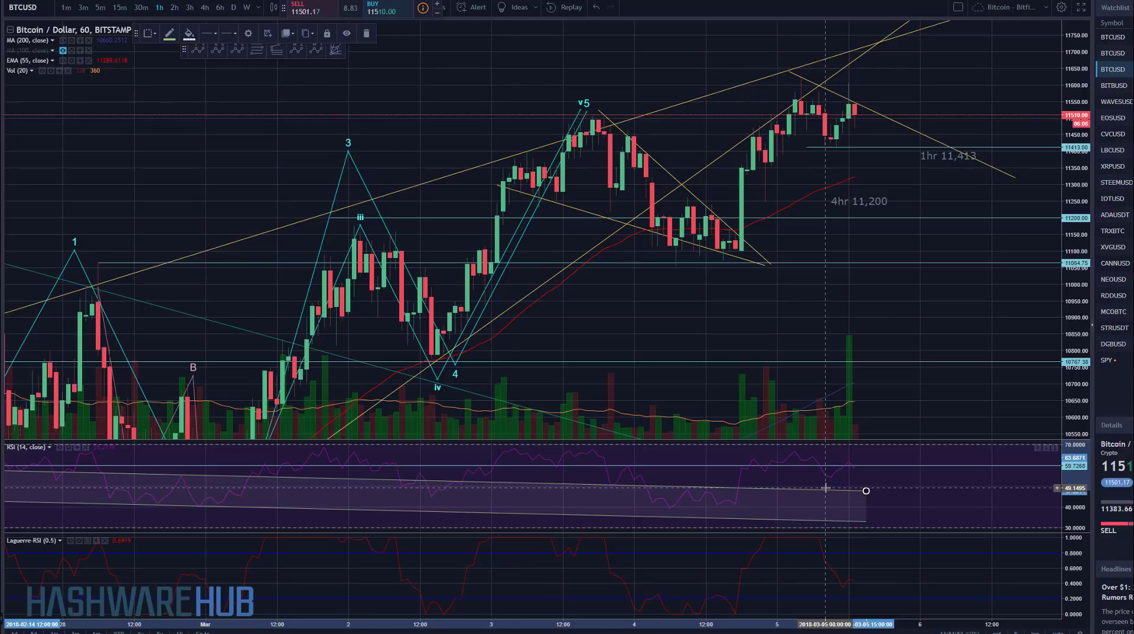
scroll(825, 488, down, 6)
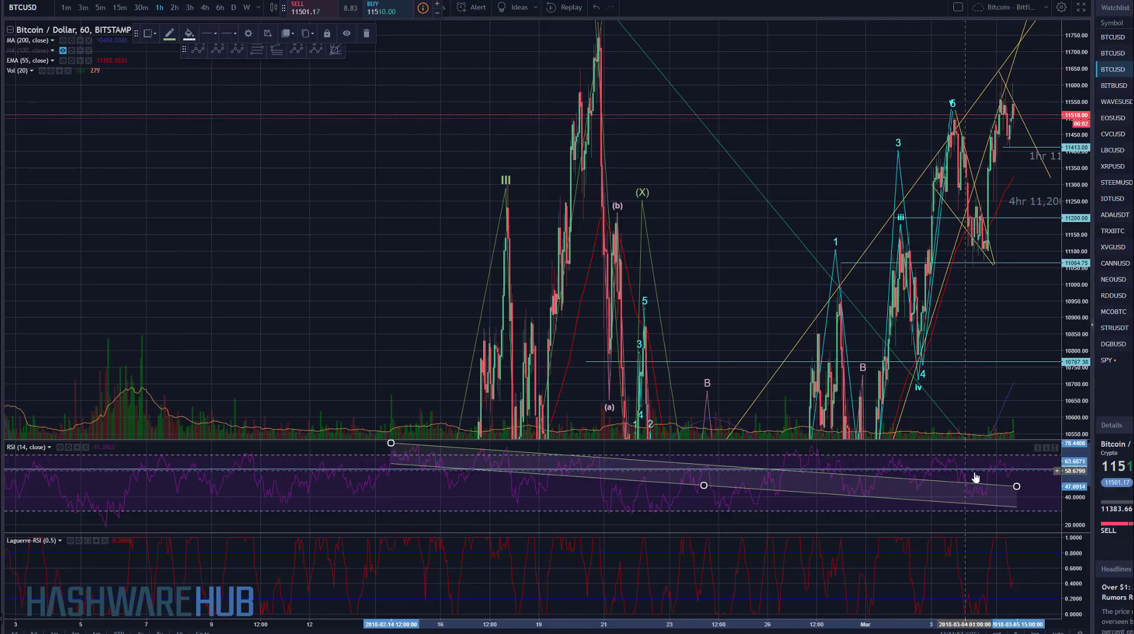
scroll(979, 474, up, 3)
scroll(979, 474, up, 3)
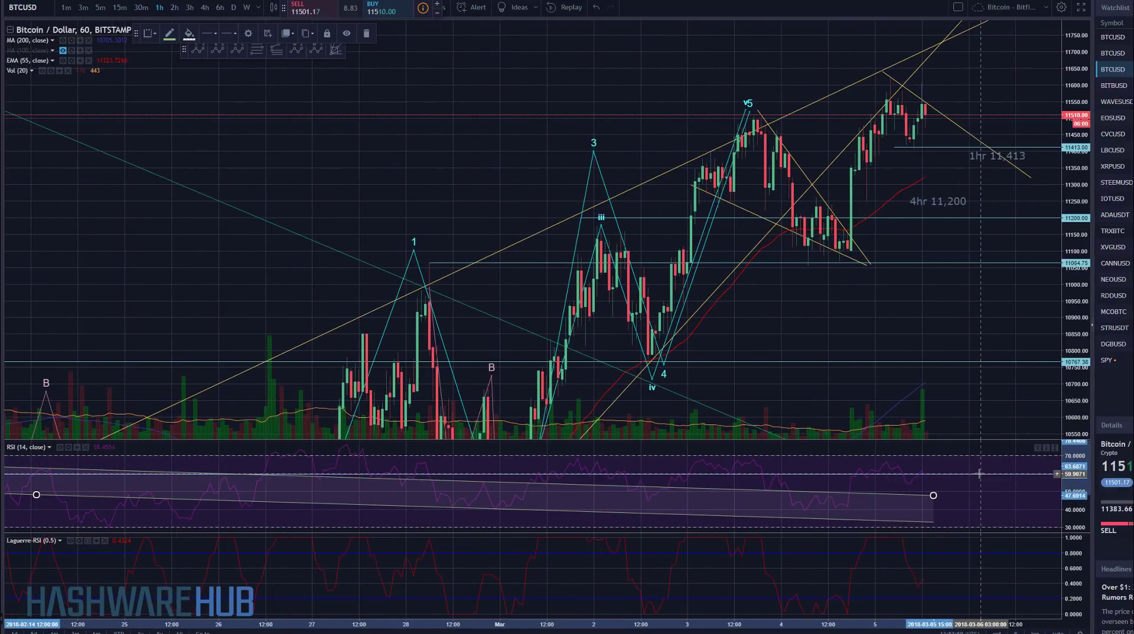
scroll(980, 474, up, 1)
scroll(980, 474, up, 1)
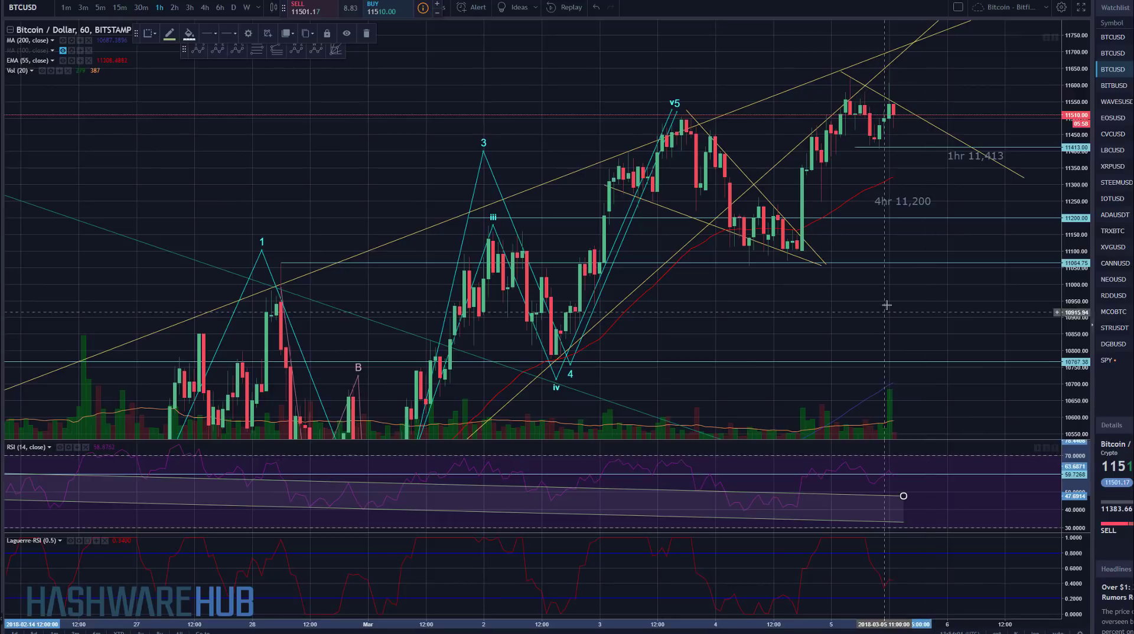
click(860, 305)
drag(860, 305, 858, 303)
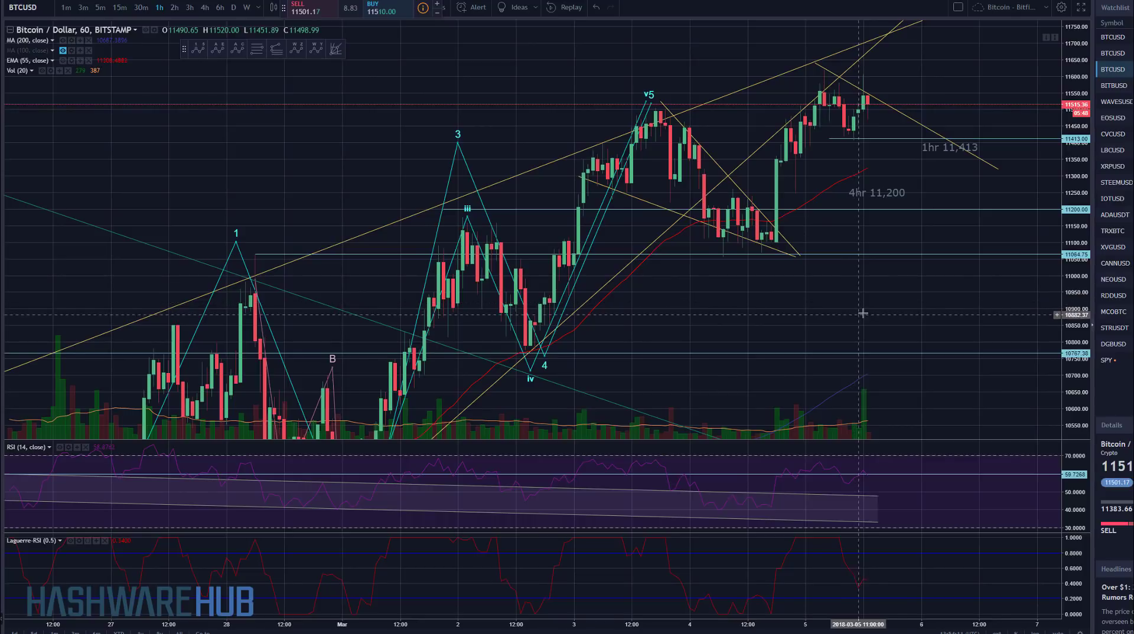
Step: Examine the hourly price action around the Daily 10175 level and down to the wave (Y) low
drag(858, 302, 778, 188)
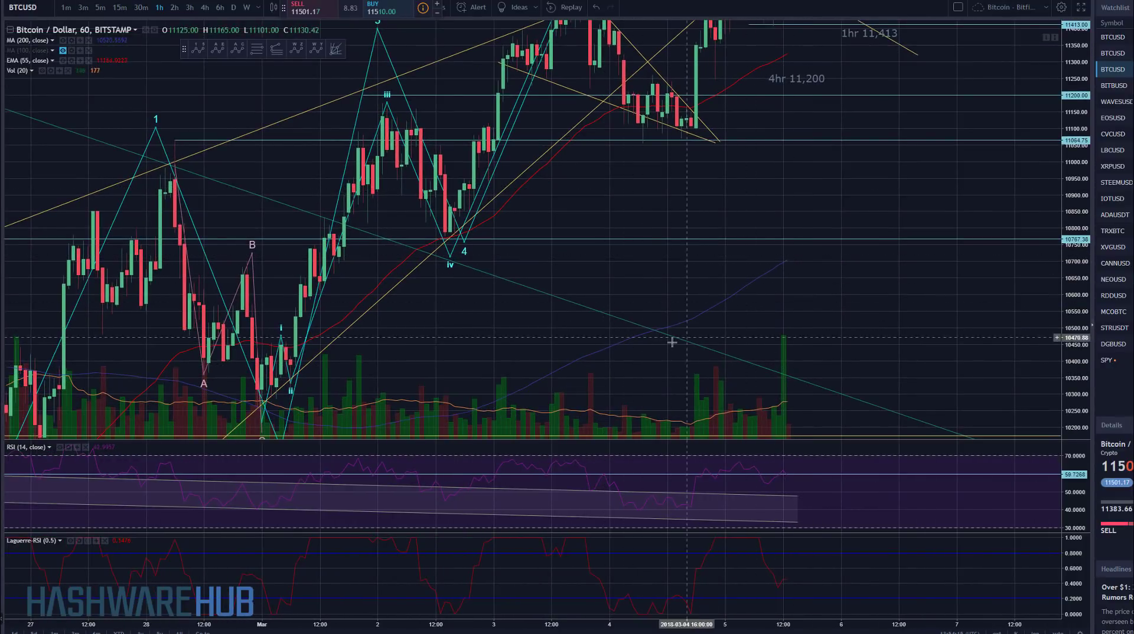
scroll(1064, 273, down, 3)
scroll(1074, 167, down, 5)
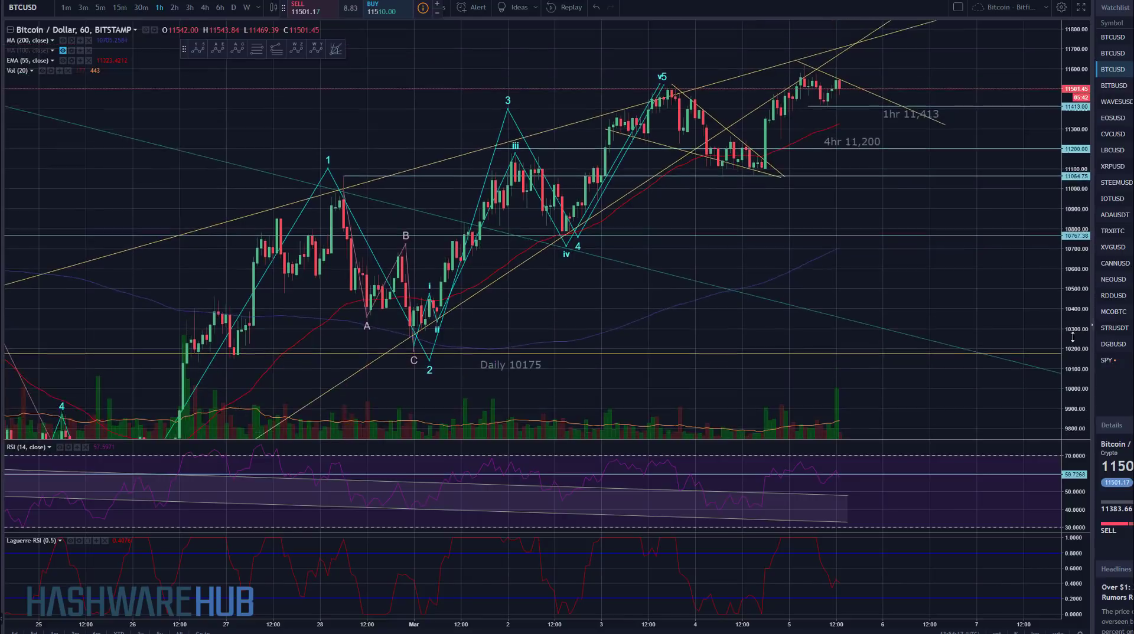
scroll(893, 284, down, 4)
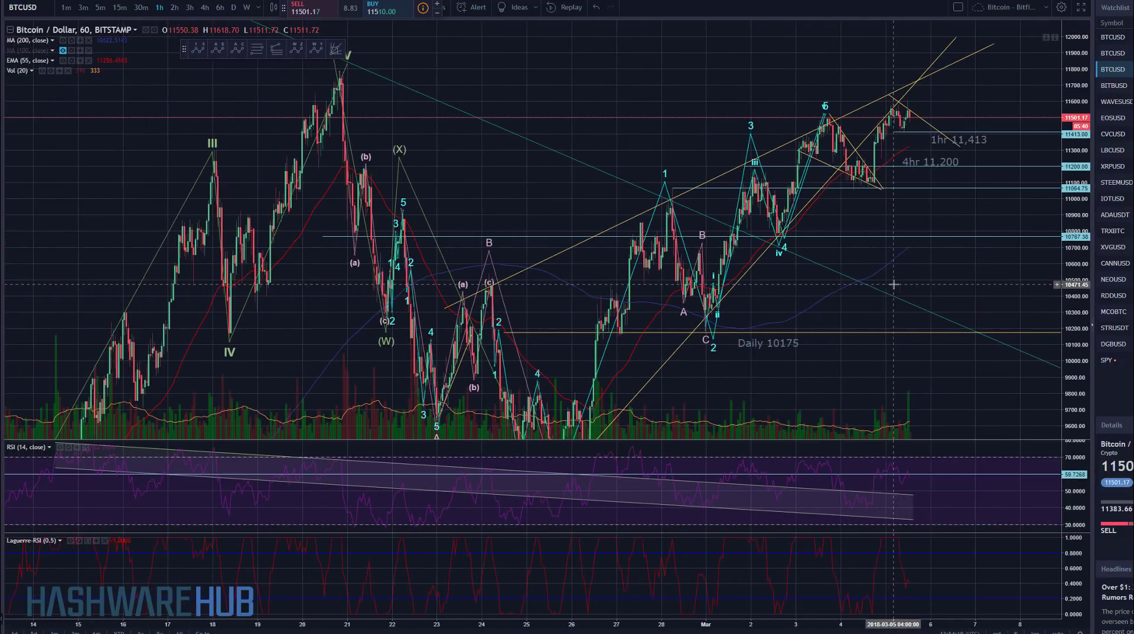
drag(886, 348, 849, 242)
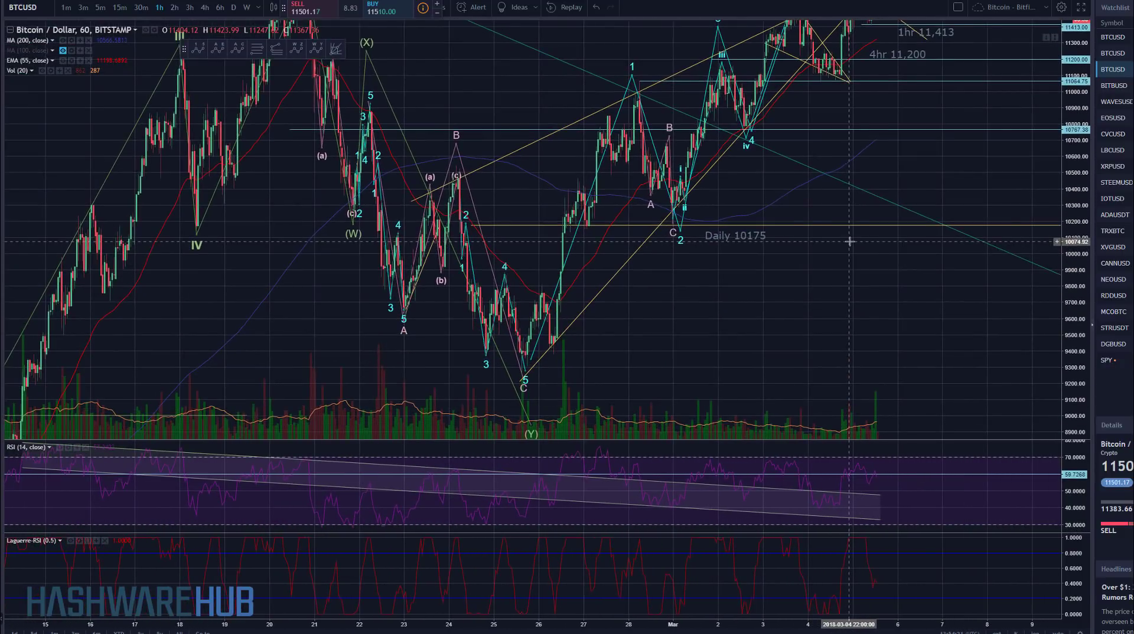
scroll(849, 242, down, 3)
drag(850, 313, 906, 169)
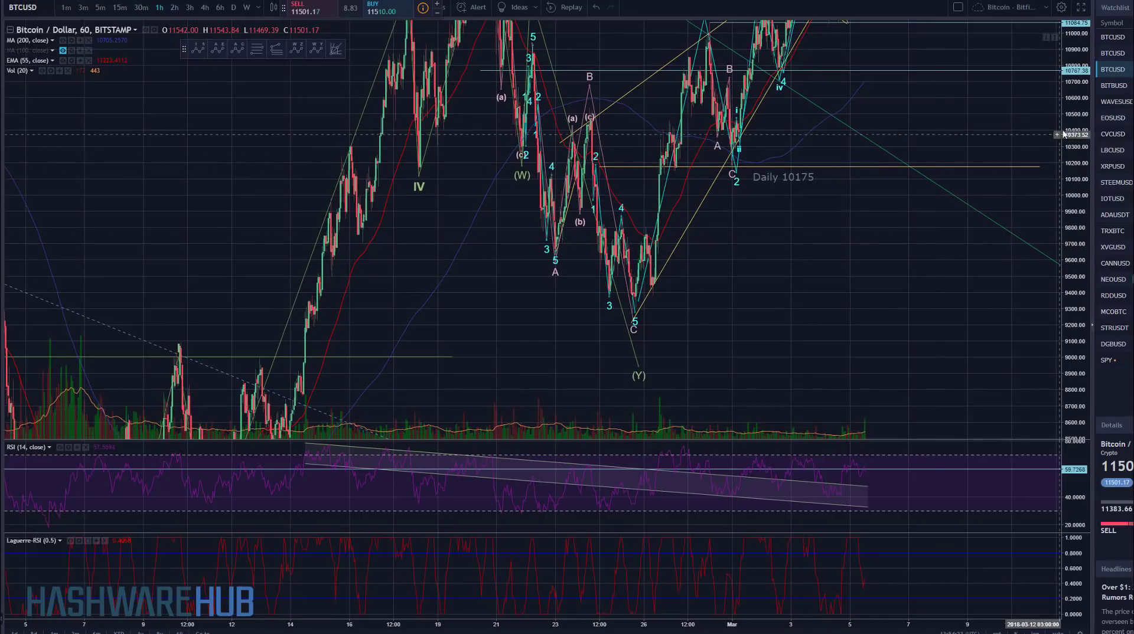
Step: Examine the wider hourly wave structure from the late-January decline through wave V and (Y) to the latest candles
drag(1075, 126, 1079, 361)
scroll(936, 372, down, 5)
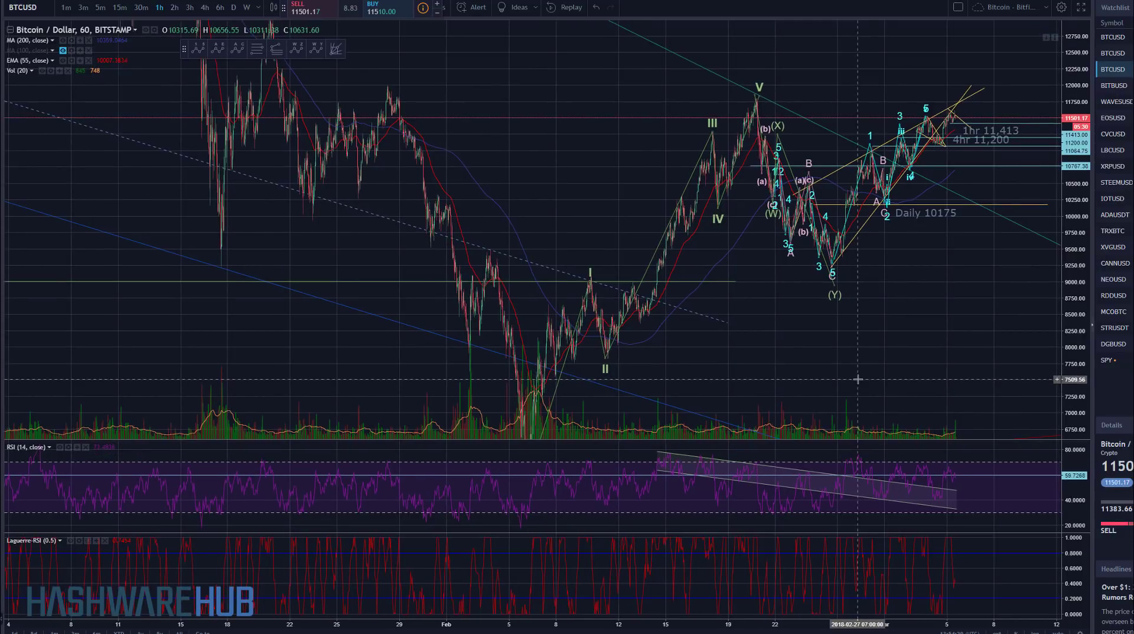
drag(774, 400, 757, 413)
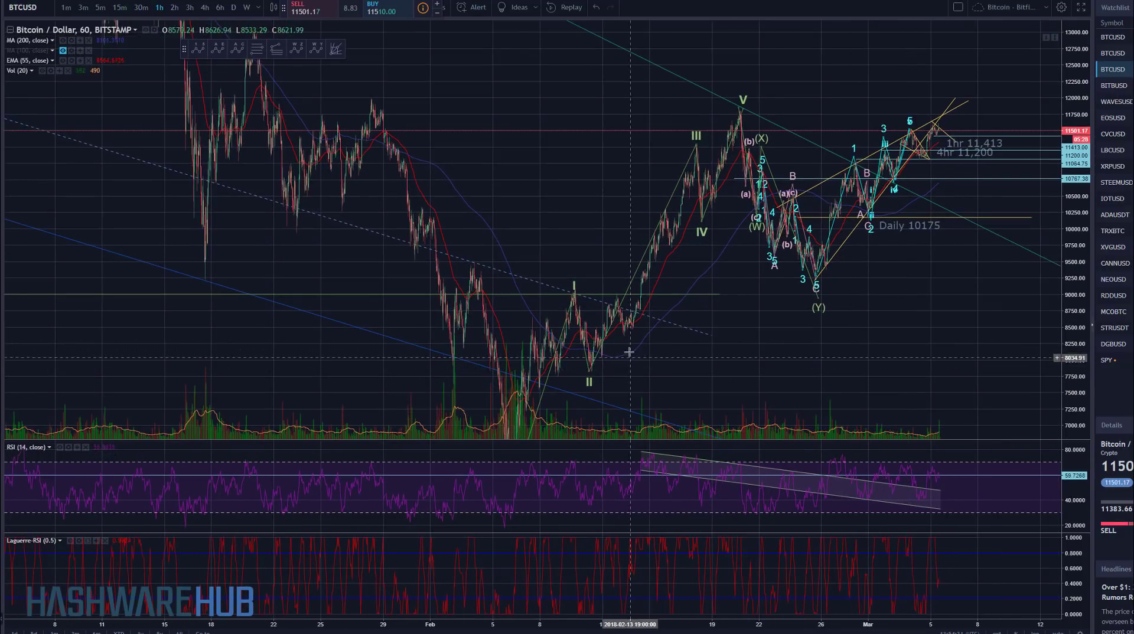
click(752, 151)
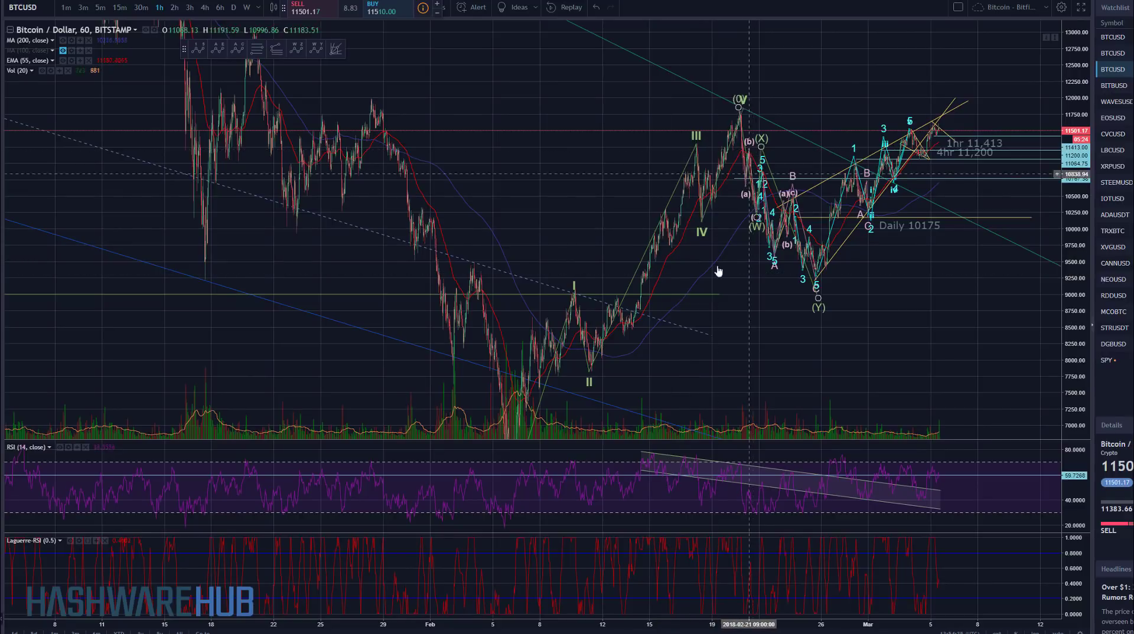
drag(966, 332, 937, 345)
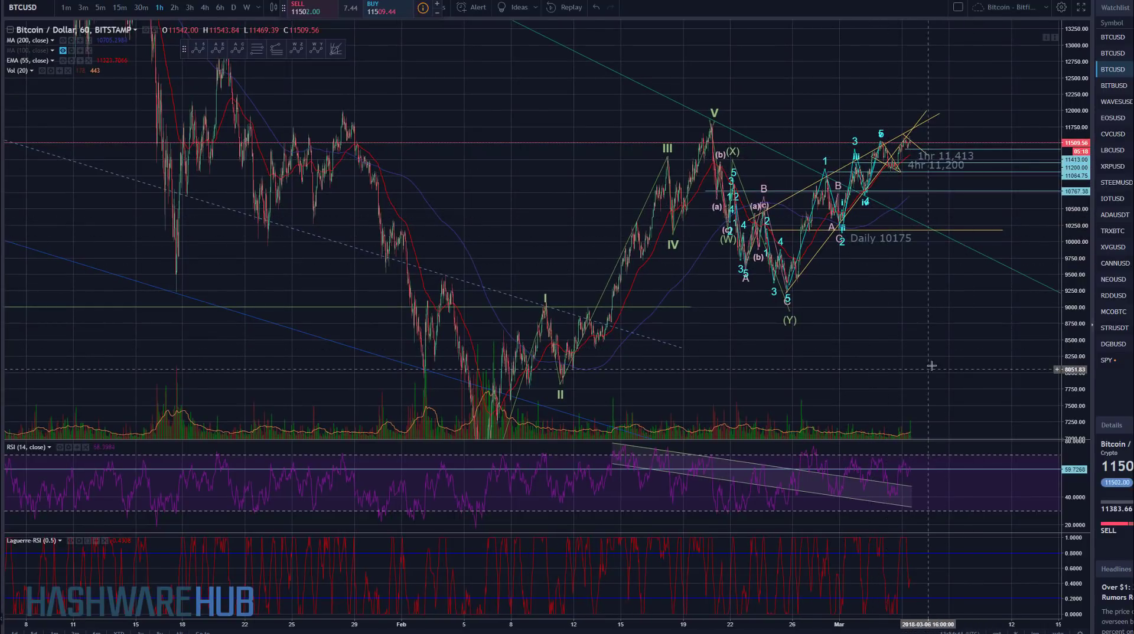
drag(918, 251, 864, 259)
scroll(864, 259, right, 5)
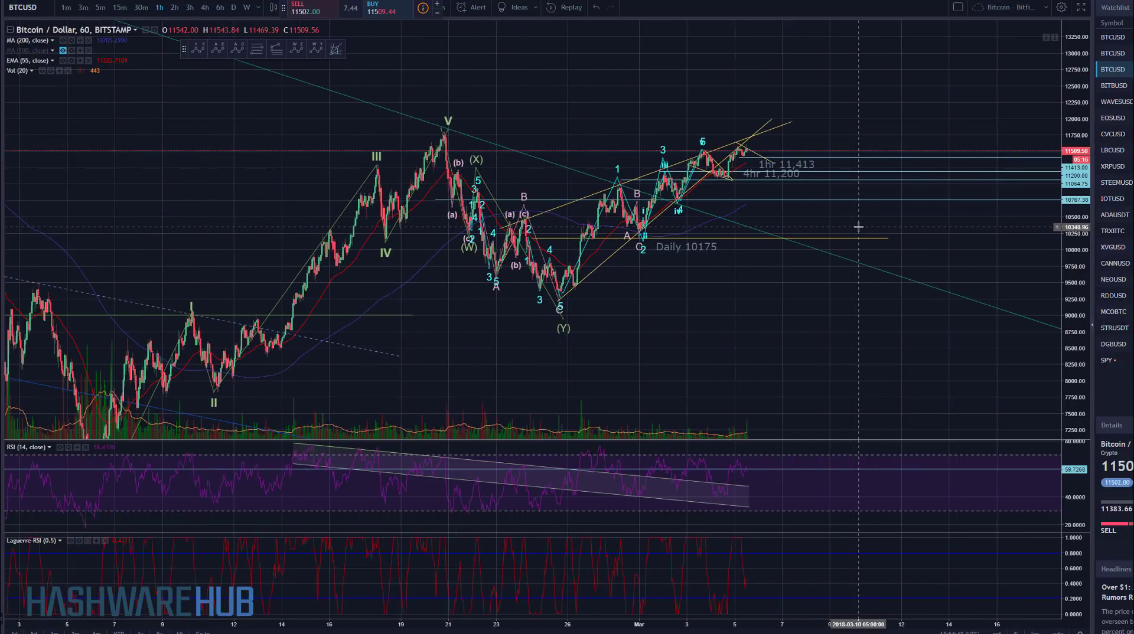
scroll(858, 226, up, 3)
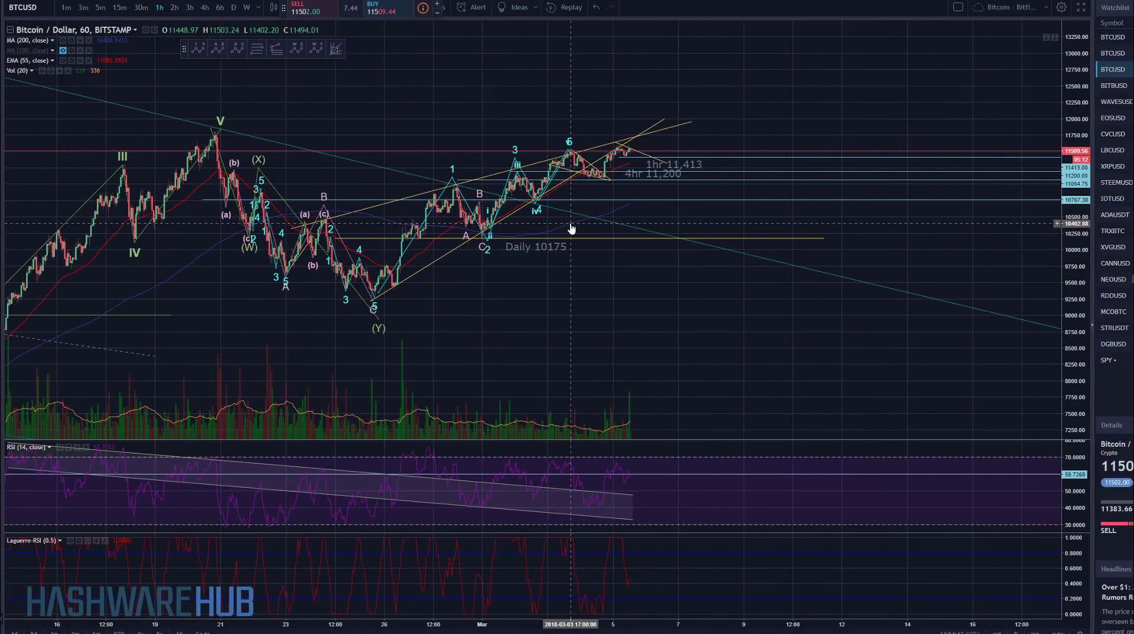
Step: Compare the 200-period moving average with hourly price from the February low to the latest candles
scroll(531, 235, down, 5)
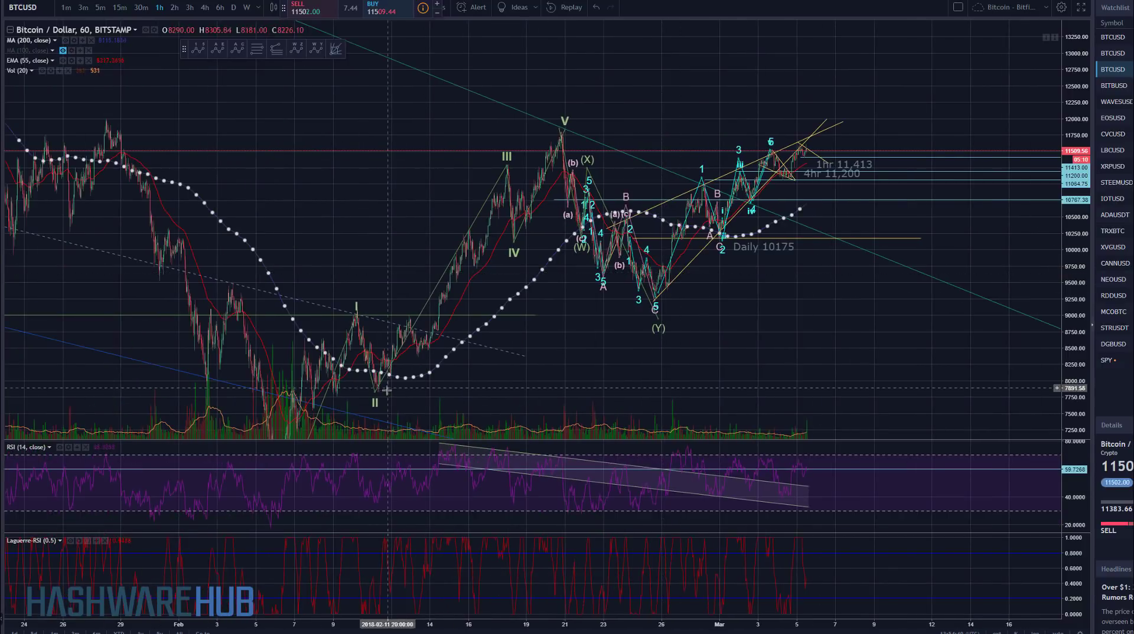
scroll(871, 306, up, 5)
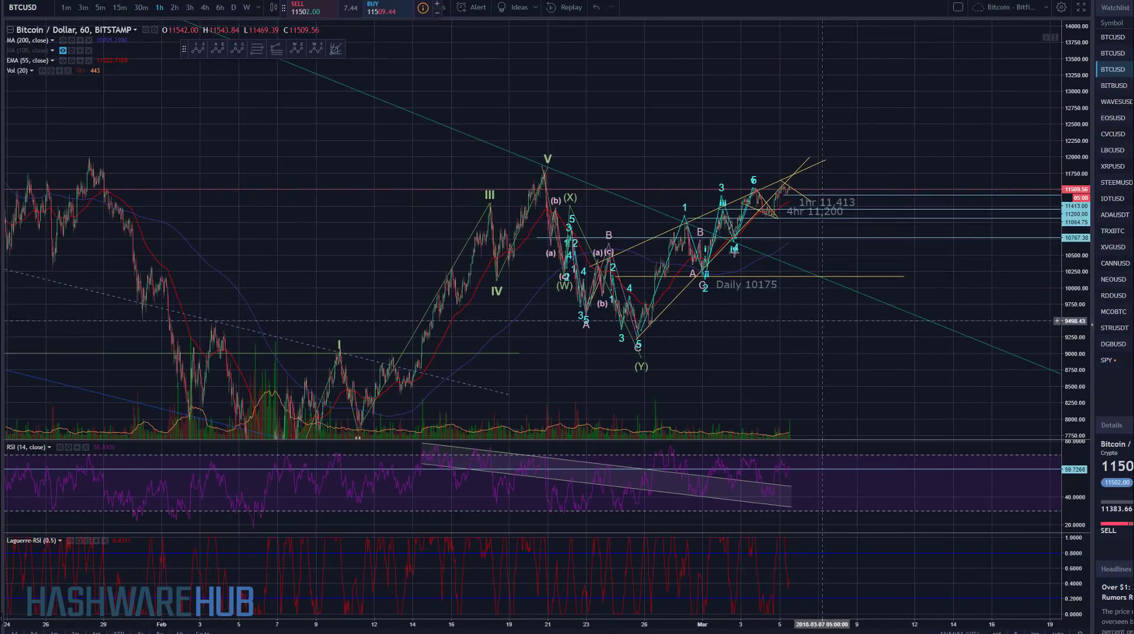
scroll(760, 304, down, 3)
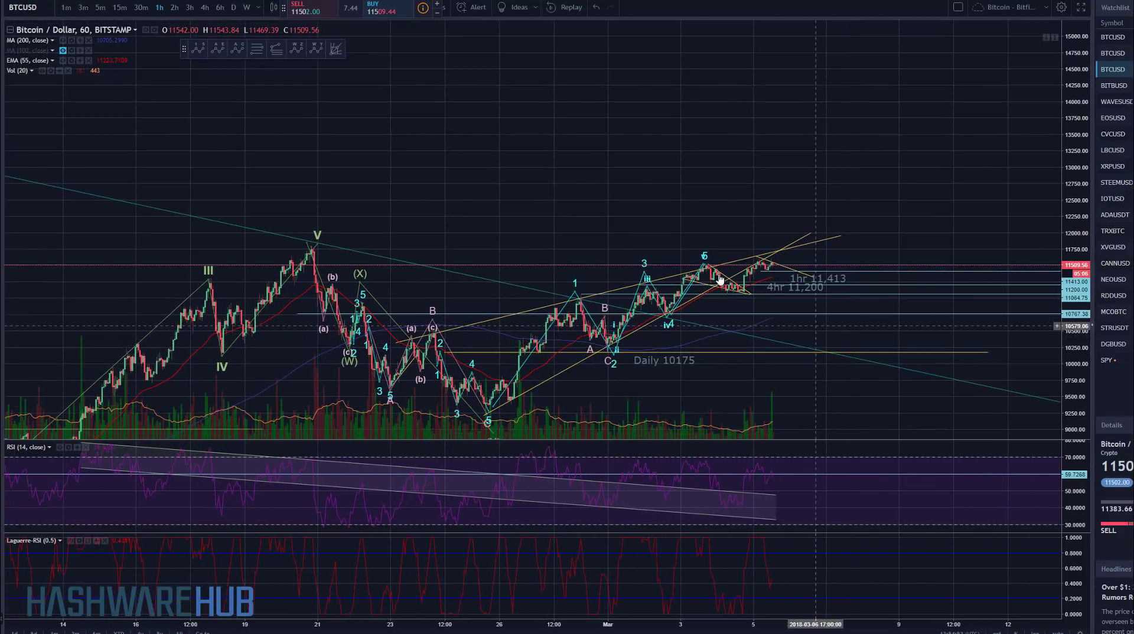
scroll(954, 309, up, 4)
drag(1076, 383, 1076, 319)
drag(871, 294, 863, 98)
drag(770, 289, 858, 239)
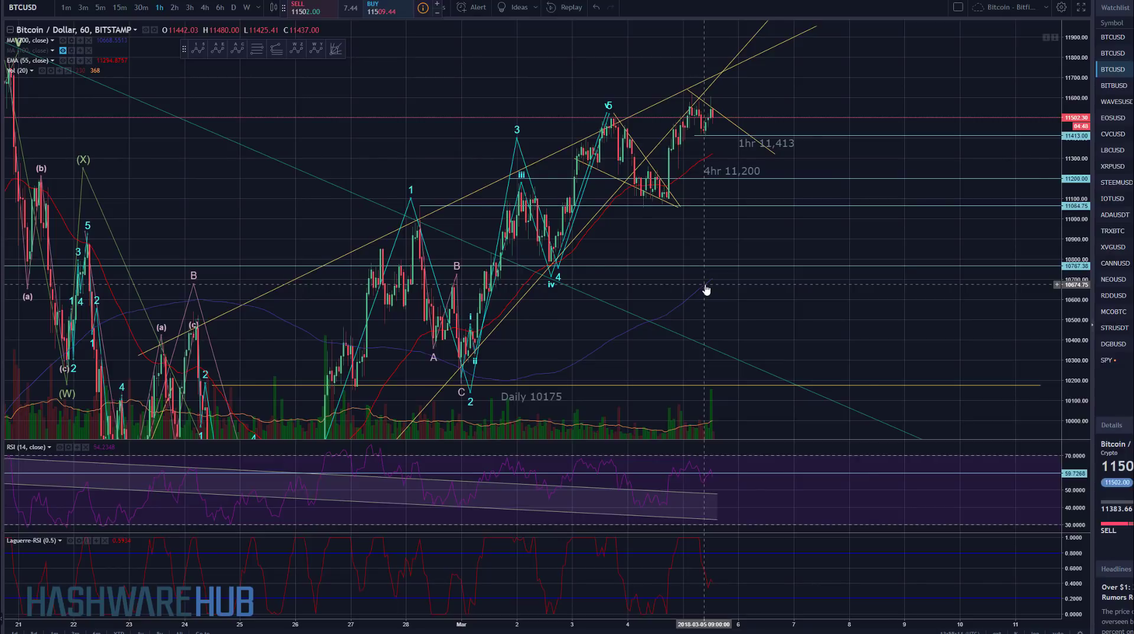
Step: Switch the chart to the 4-hour timeframe and compare its latest candles and volume with the 1-hour timeframe
click(205, 7)
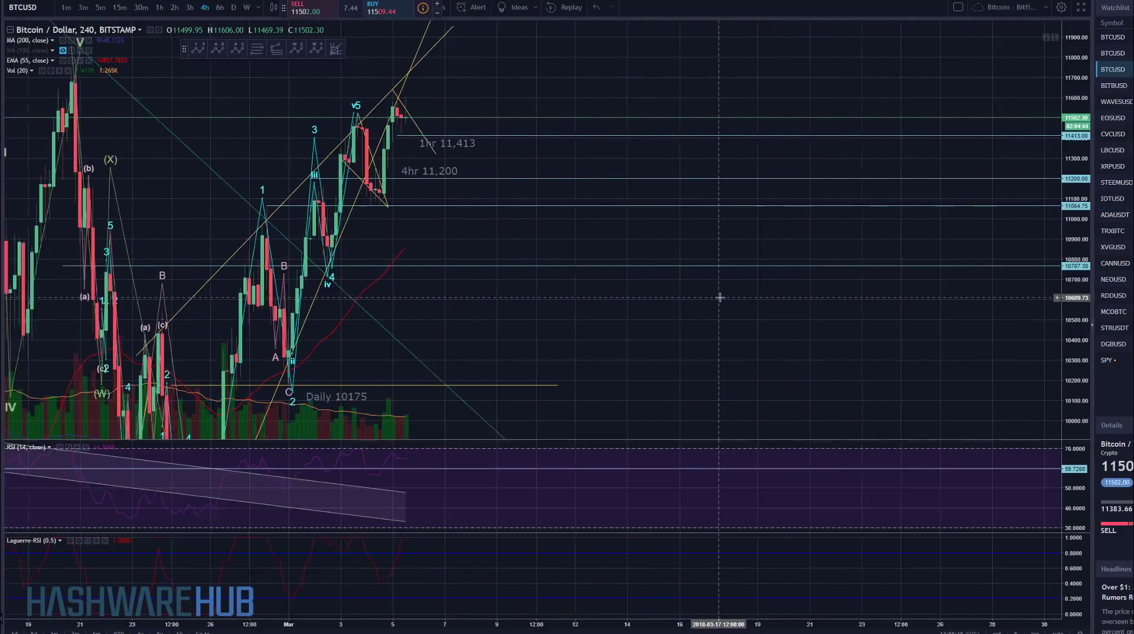
drag(719, 299, 916, 331)
scroll(931, 339, up, 2)
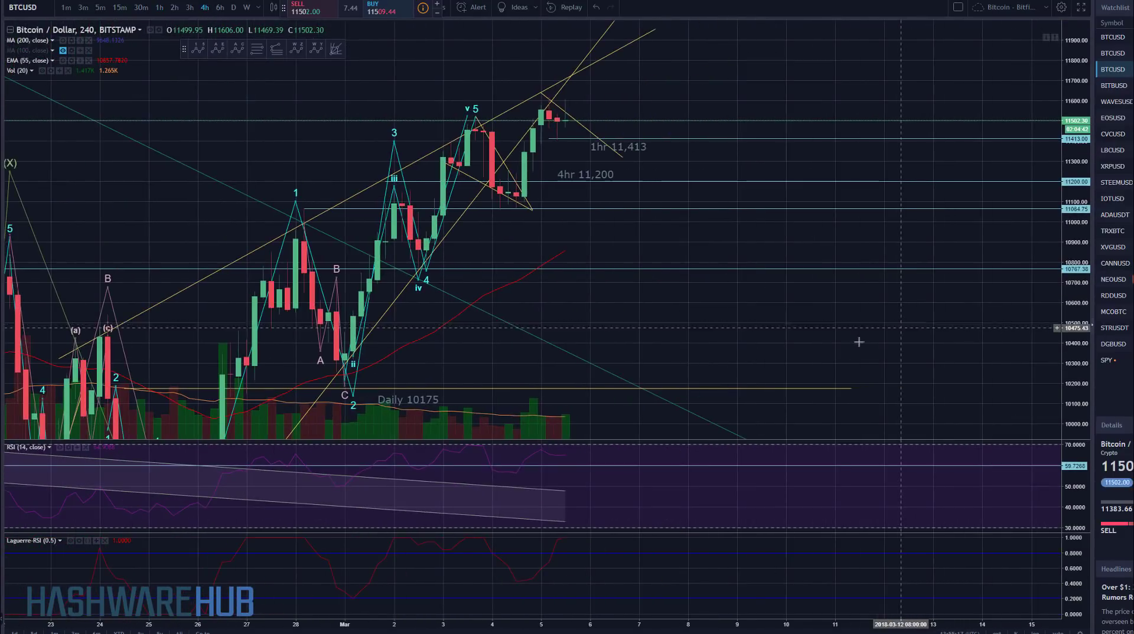
drag(1069, 251, 1065, 286)
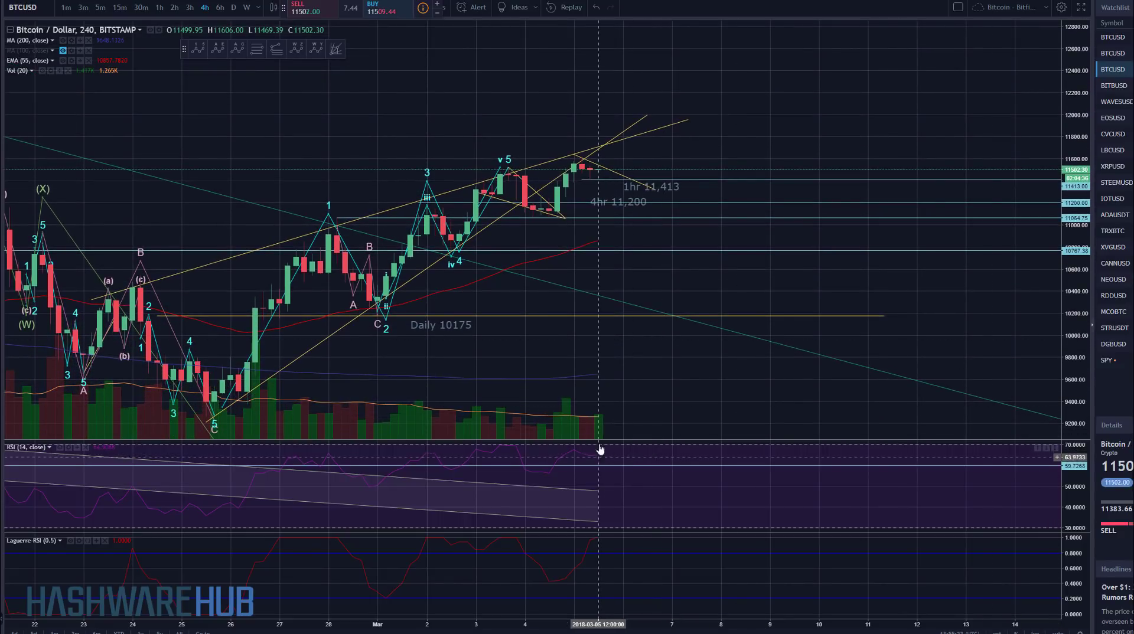
drag(593, 380, 613, 375)
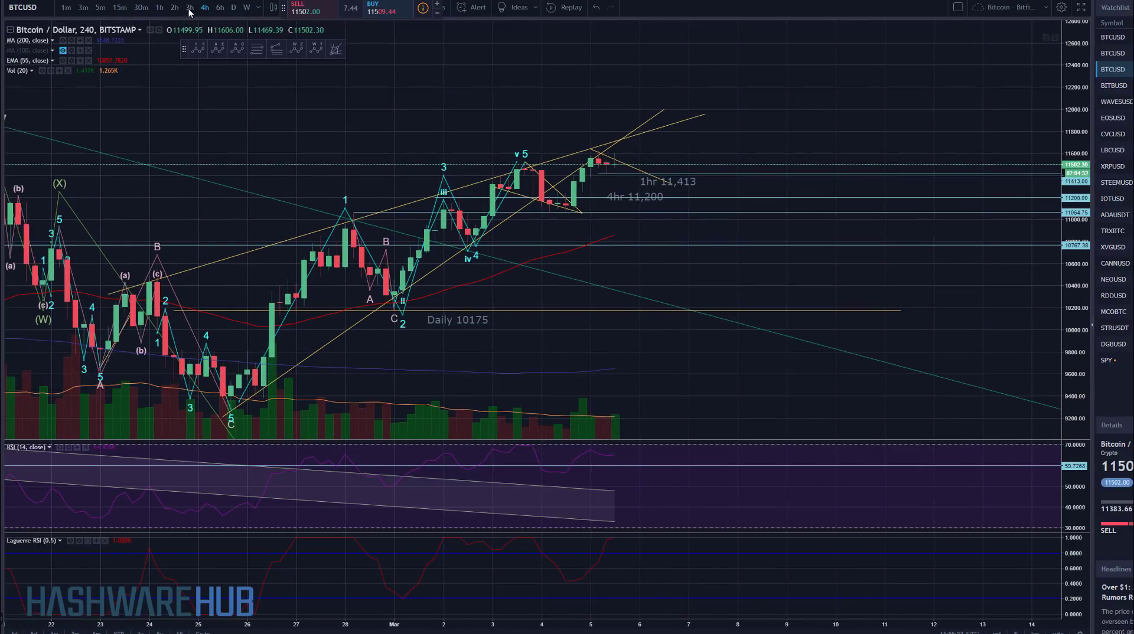
click(159, 8)
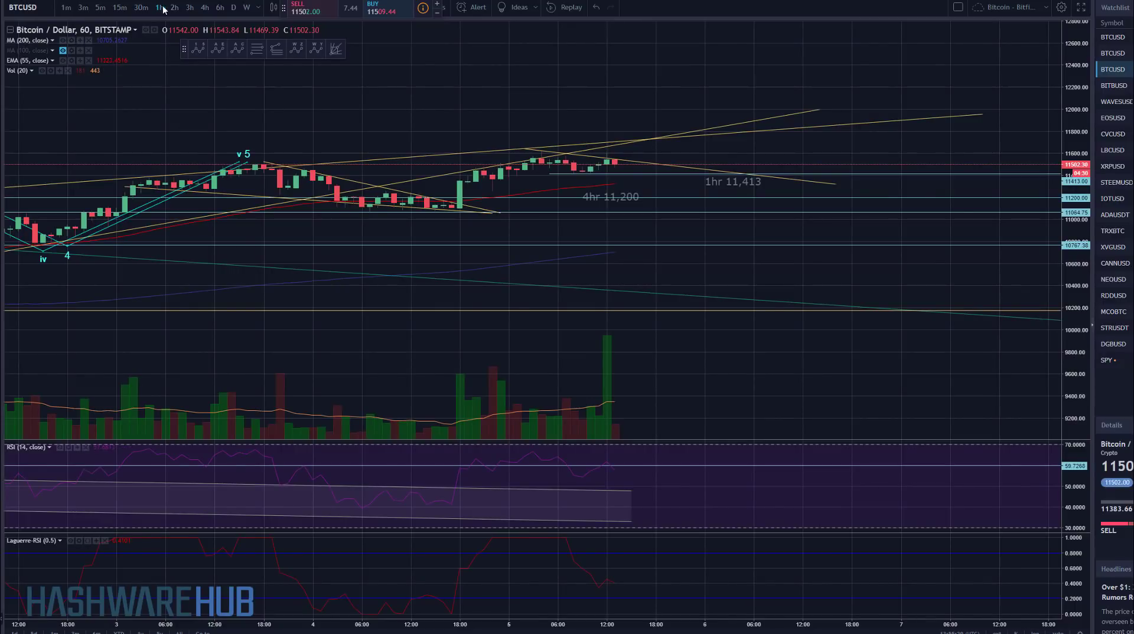
click(205, 8)
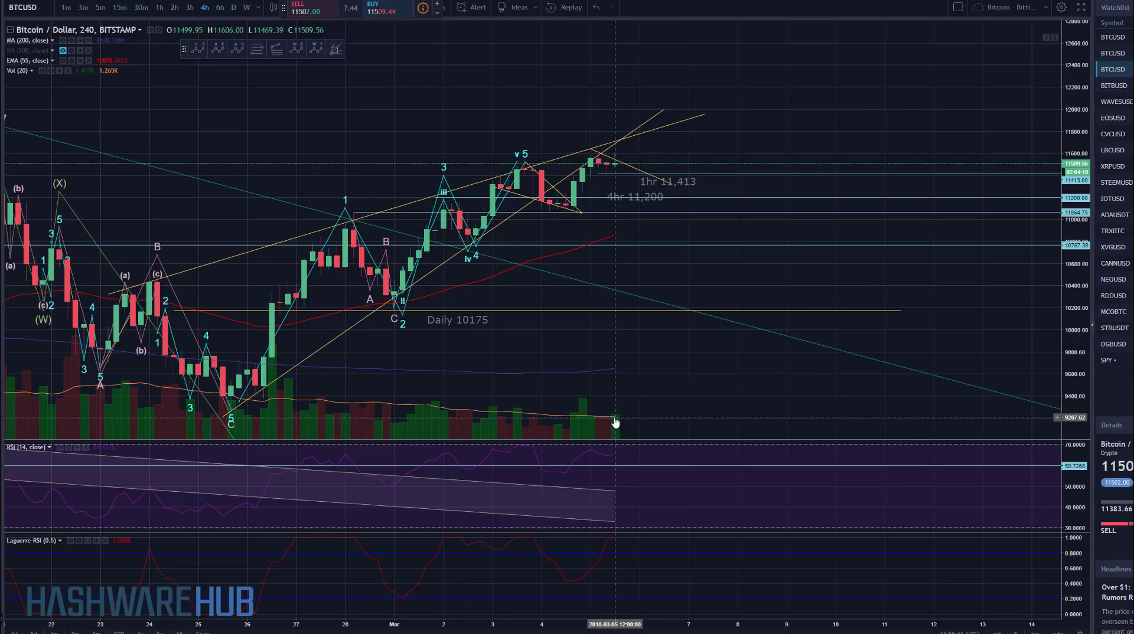
Step: Examine the 4-hour chart back to January, and its latest candles between the 1hr 11,413 level and the upper trendlines up close
scroll(615, 422, down, 4)
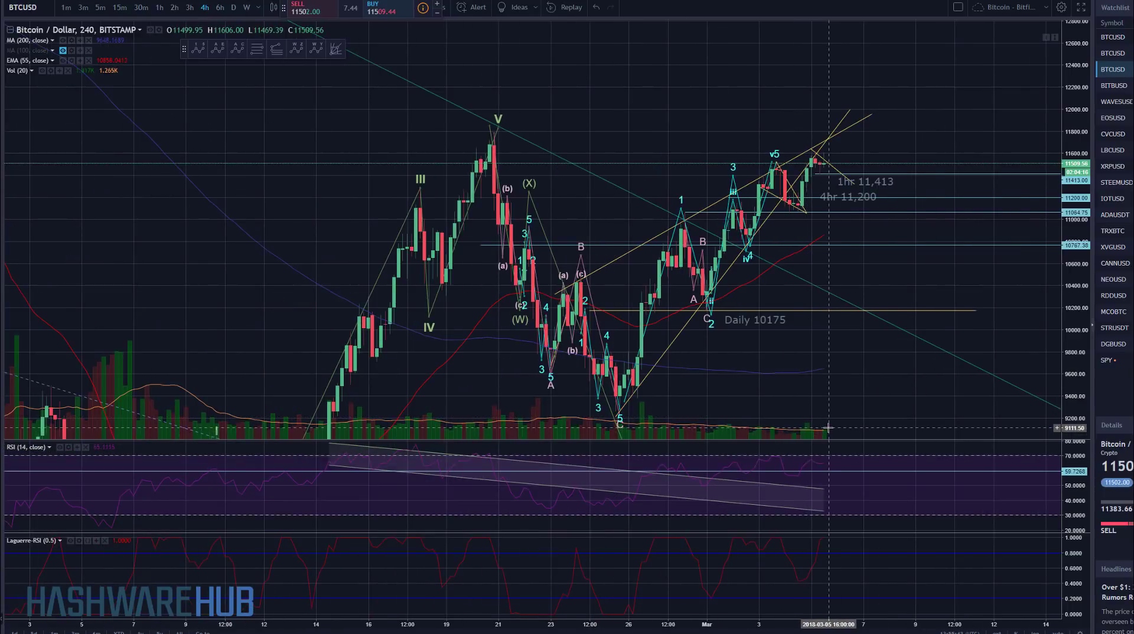
scroll(827, 427, down, 2)
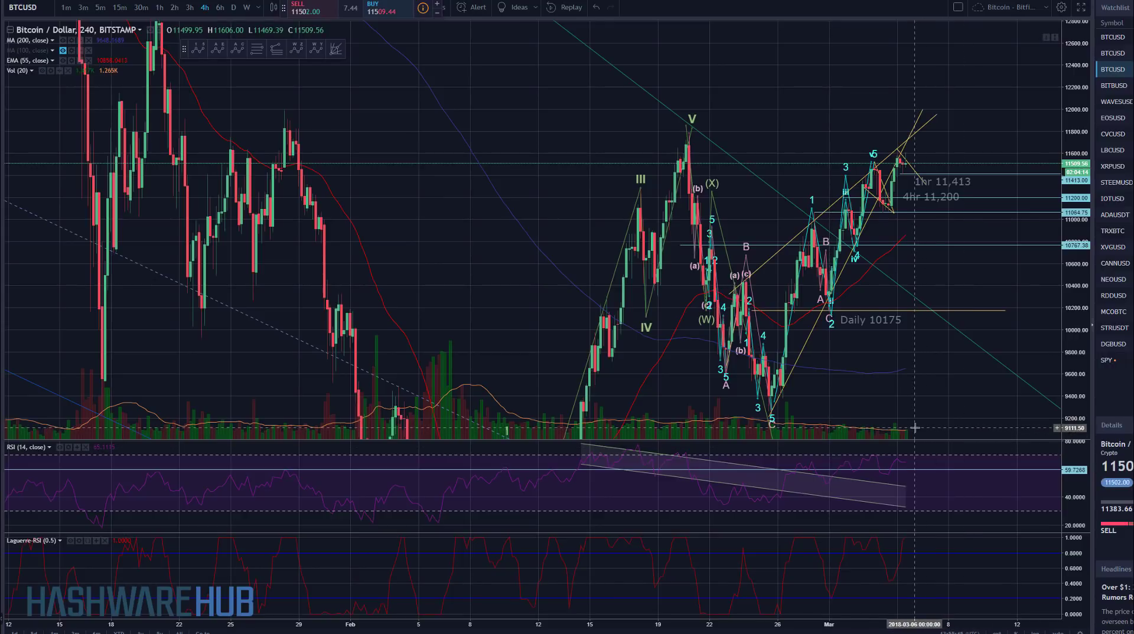
scroll(914, 428, up, 5)
drag(676, 384, 804, 378)
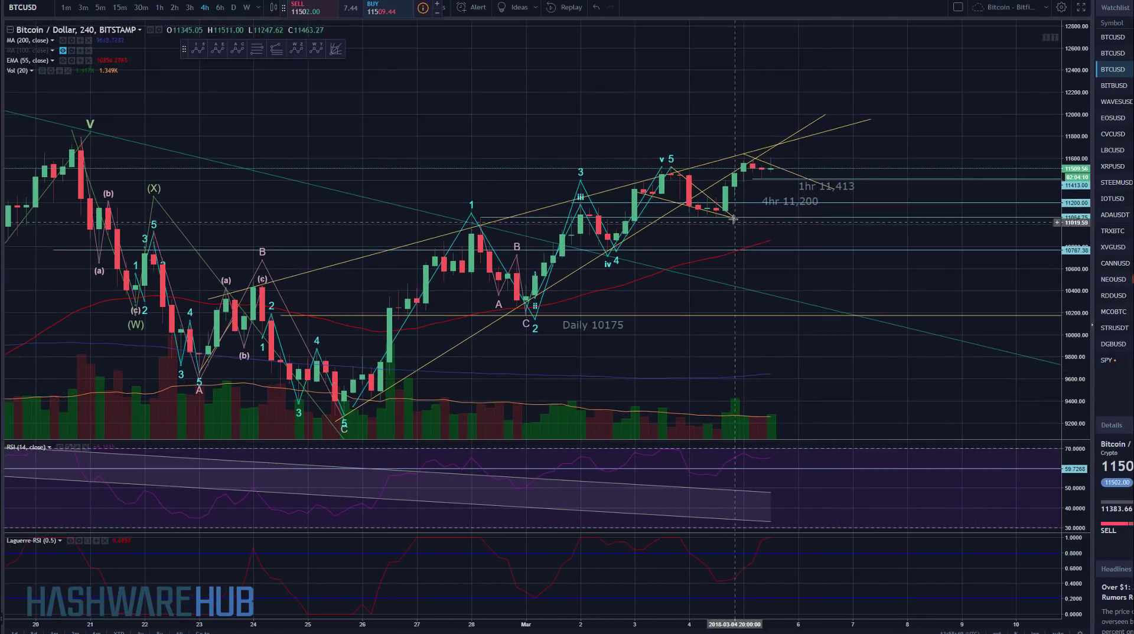
scroll(729, 220, up, 3)
drag(650, 150, 771, 155)
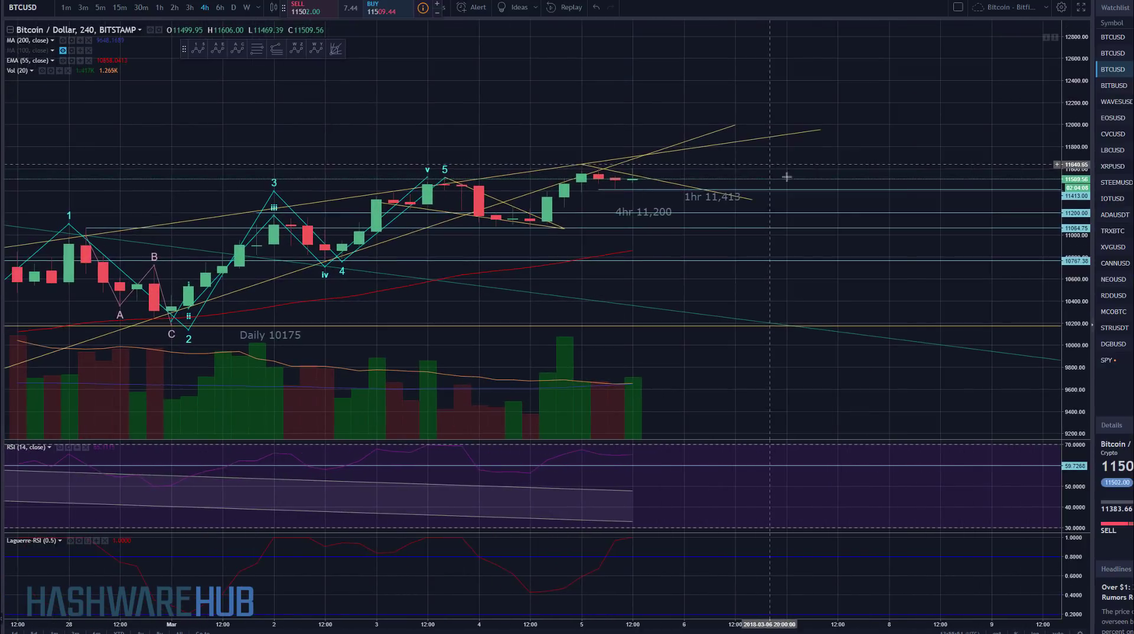
drag(1076, 390, 1073, 299)
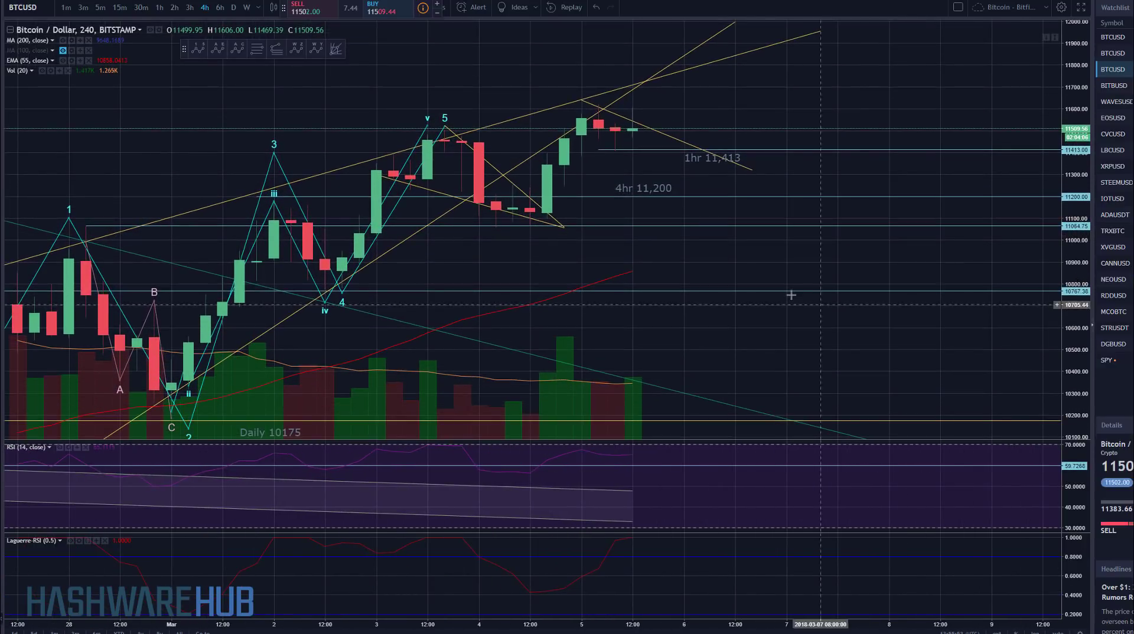
Step: Examine the 4-hour chart from the early-February low through waves V and (Y) to the latest candles and moving averages
drag(752, 296, 781, 293)
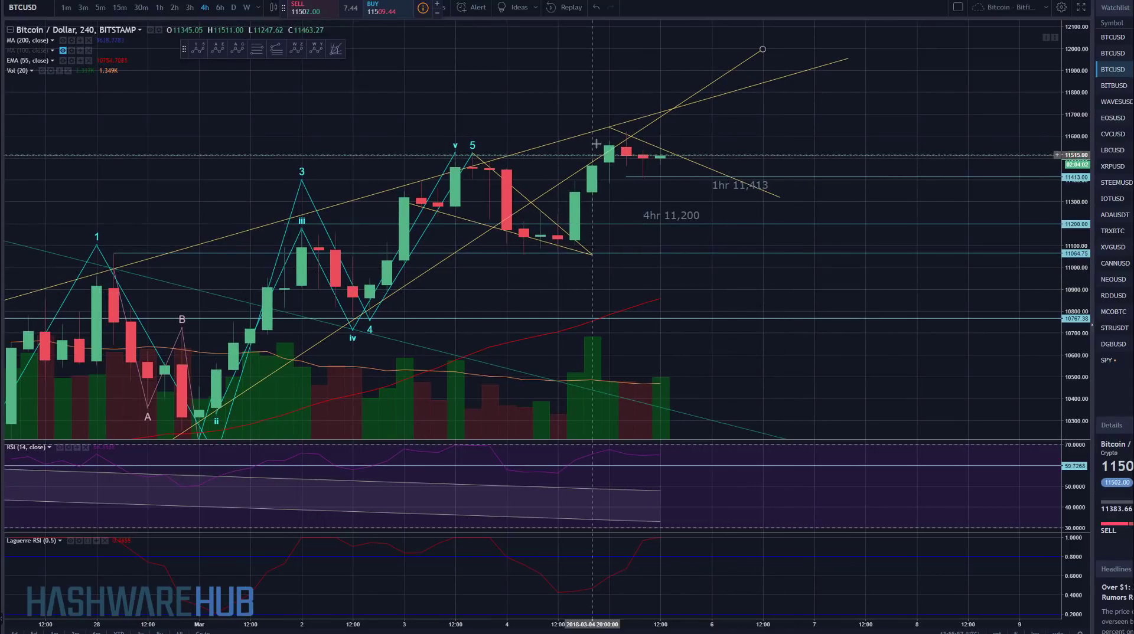
scroll(703, 200, down, 5)
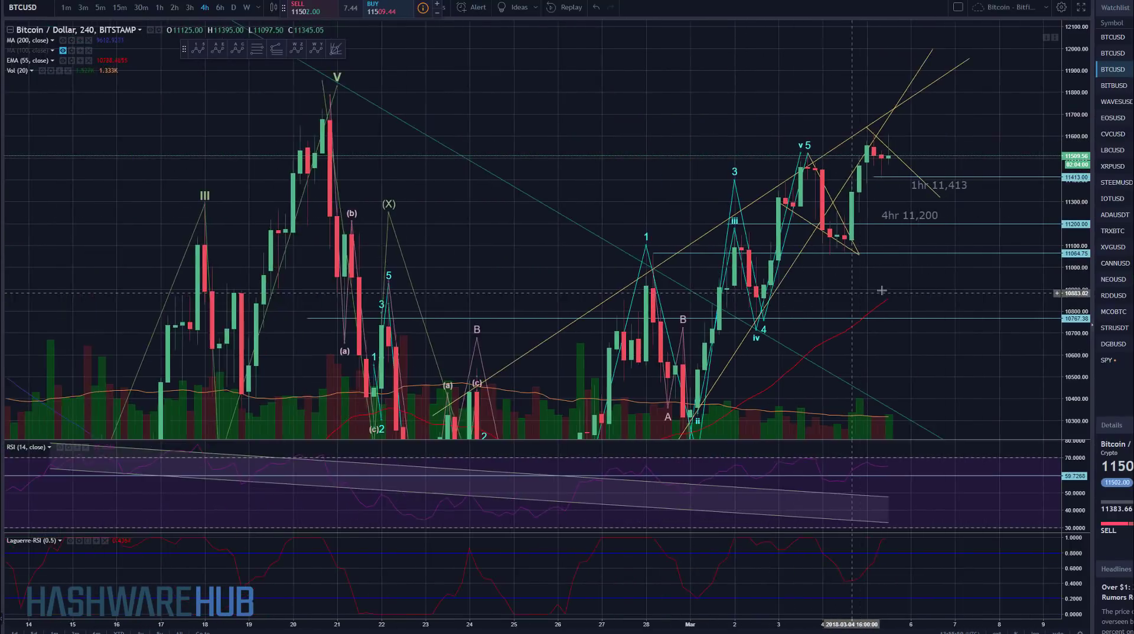
scroll(855, 200, down, 2)
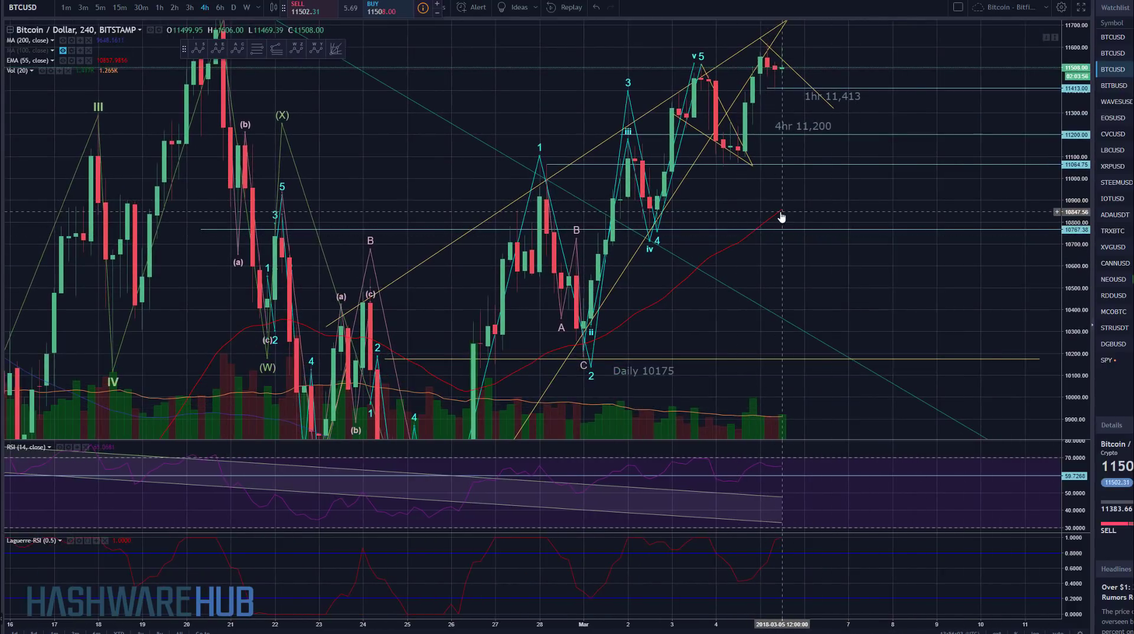
scroll(781, 216, down, 2)
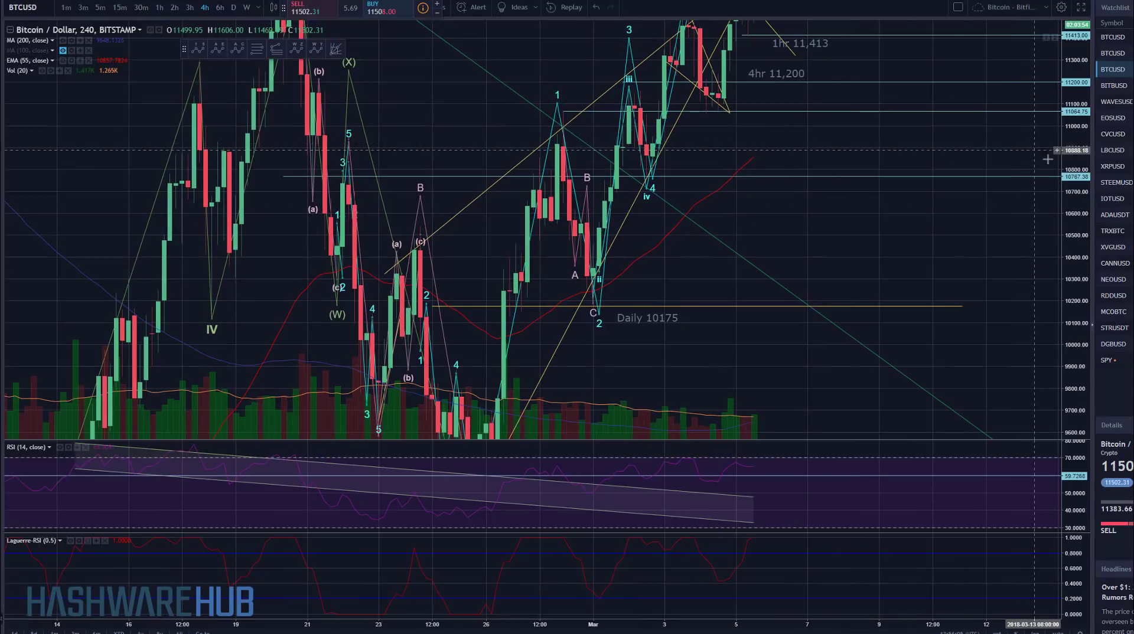
scroll(1071, 182, down, 3)
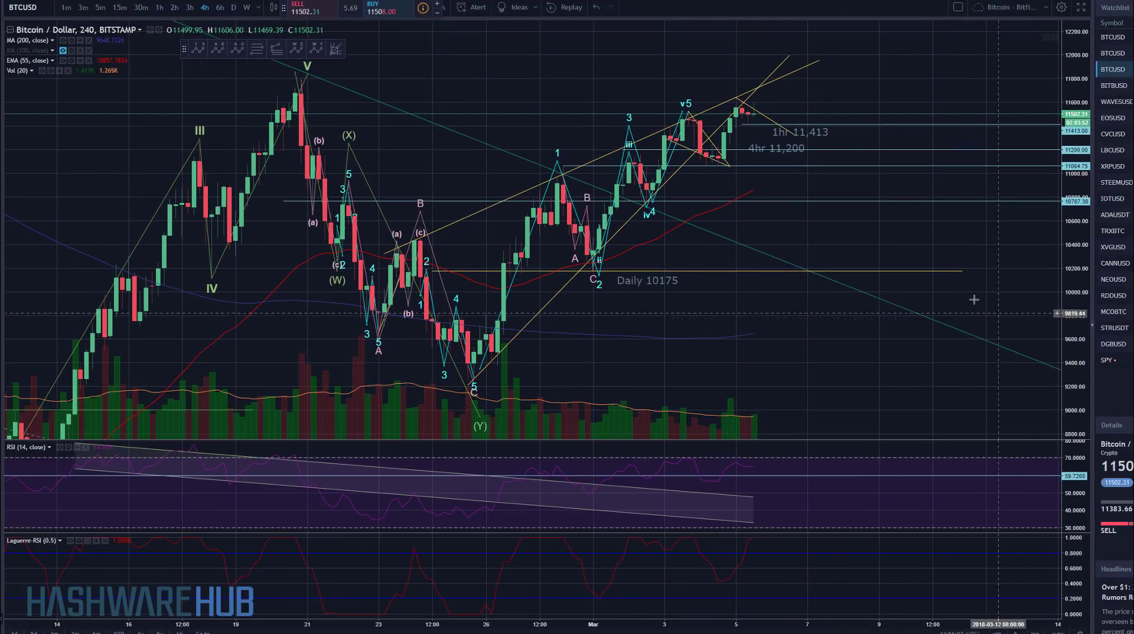
scroll(972, 350, down, 1)
drag(972, 350, 841, 368)
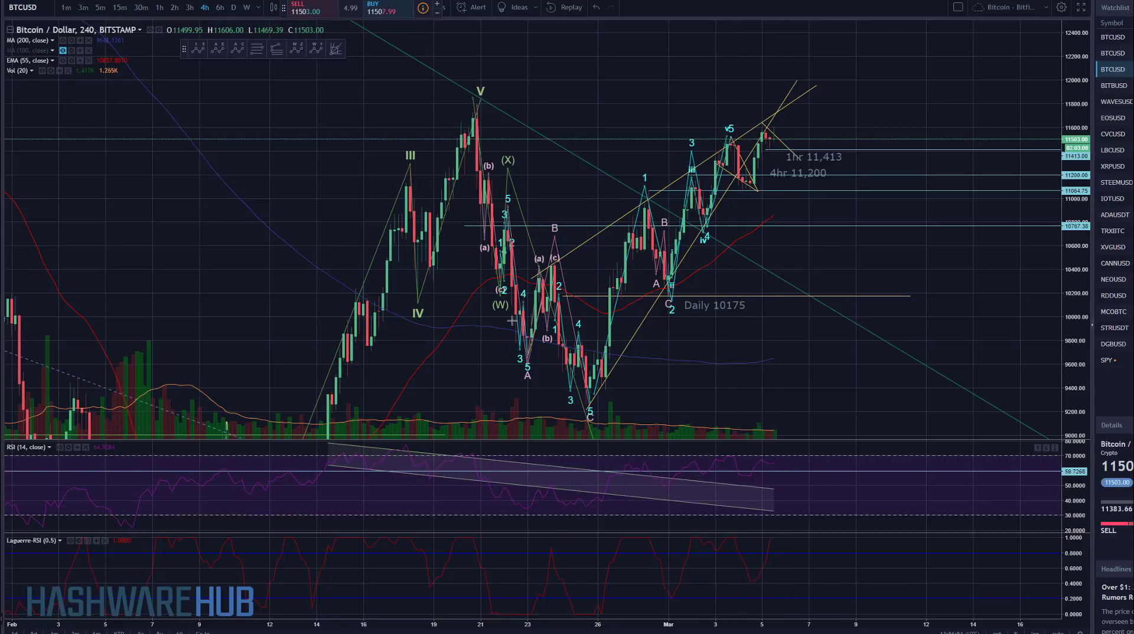
Step: Switch the chart to the daily timeframe, reset its view and examine the decline from the December peak
click(234, 8)
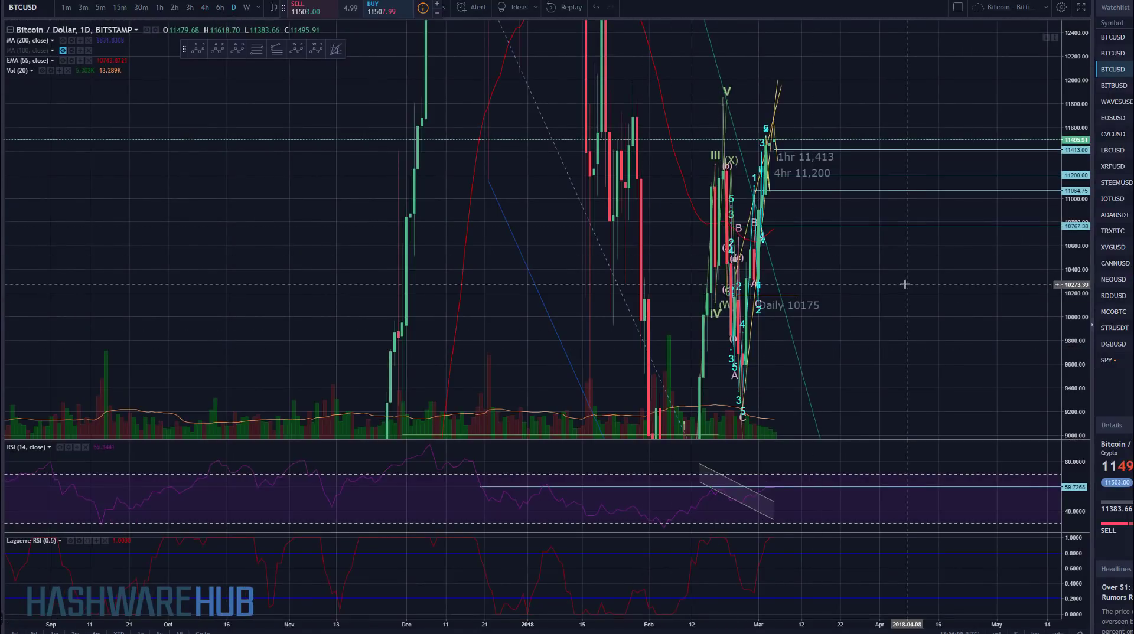
right_click(904, 284)
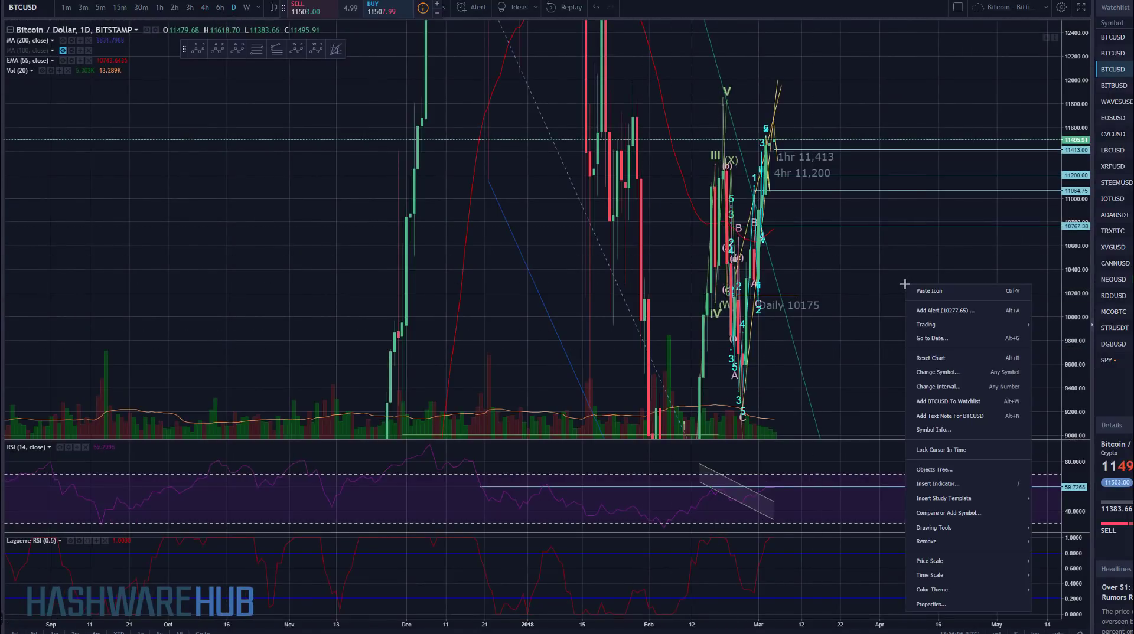
click(943, 359)
scroll(932, 343, up, 3)
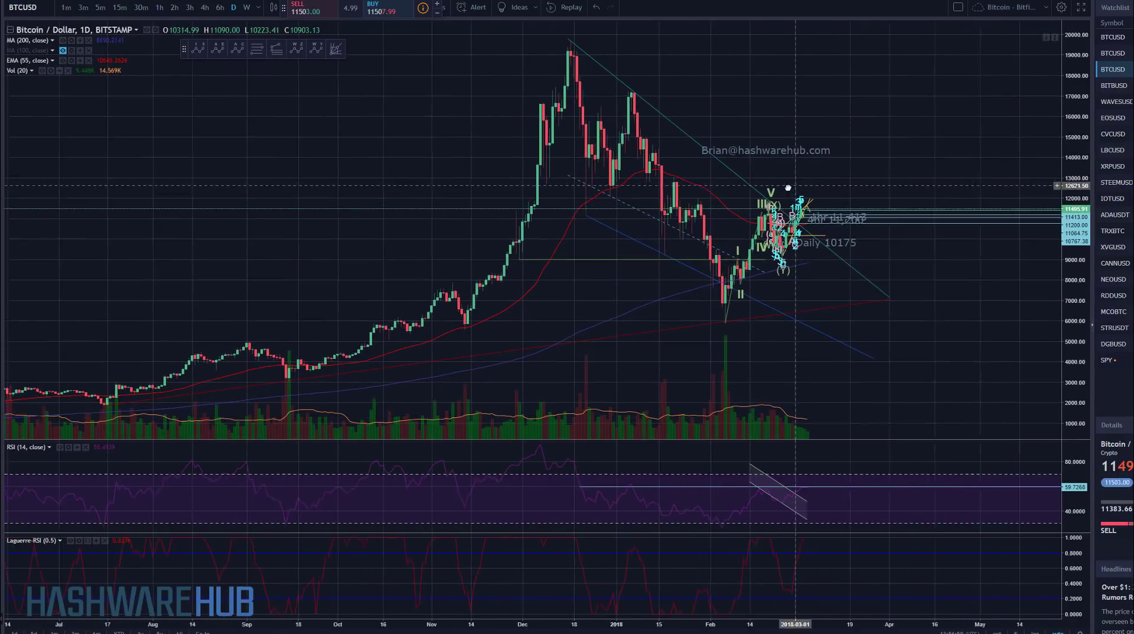
drag(932, 343, 742, 261)
scroll(575, 265, up, 3)
scroll(532, 256, down, 3)
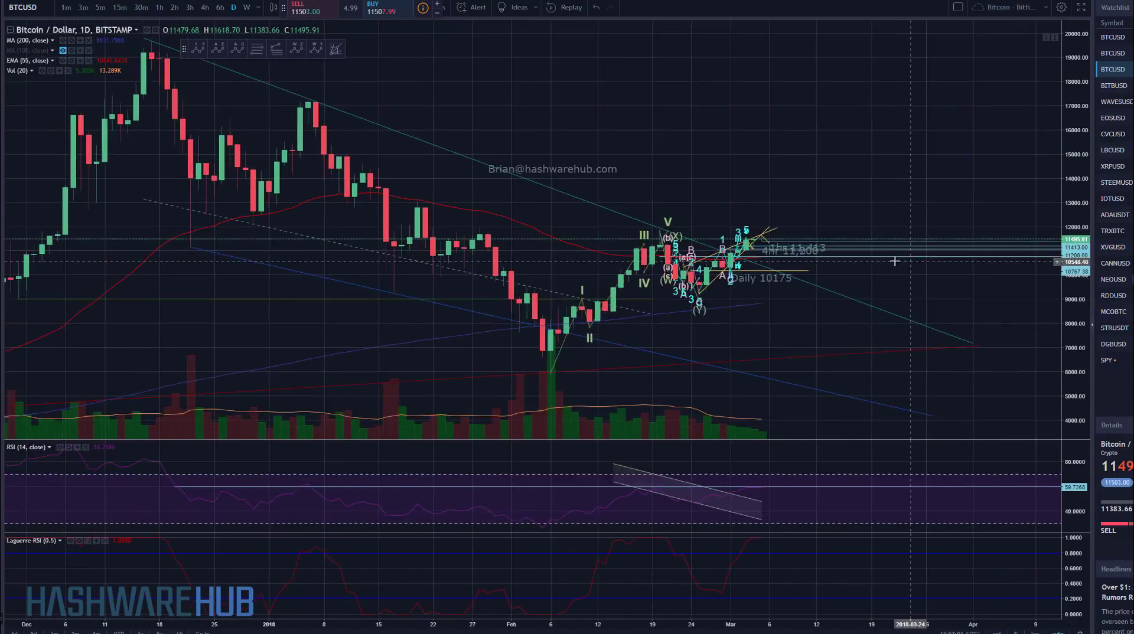
Step: Examine the daily candles from the February low up to the latest ones around the Daily 10175 and 4hr 11,200 levels
scroll(834, 270, up, 2)
scroll(834, 270, up, 2)
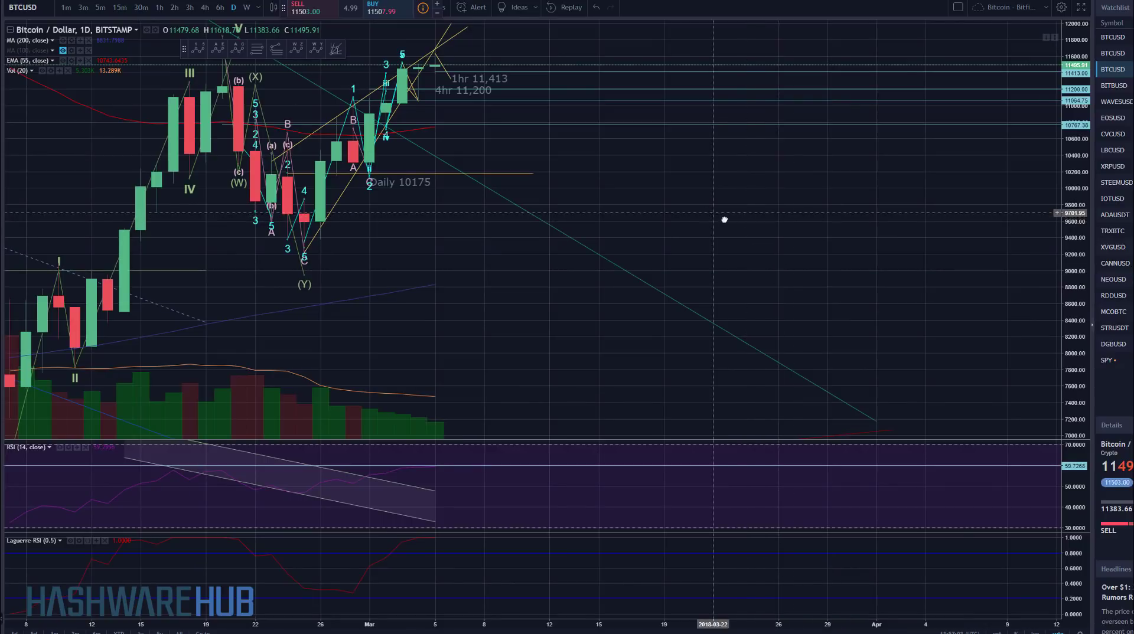
drag(724, 292, 871, 240)
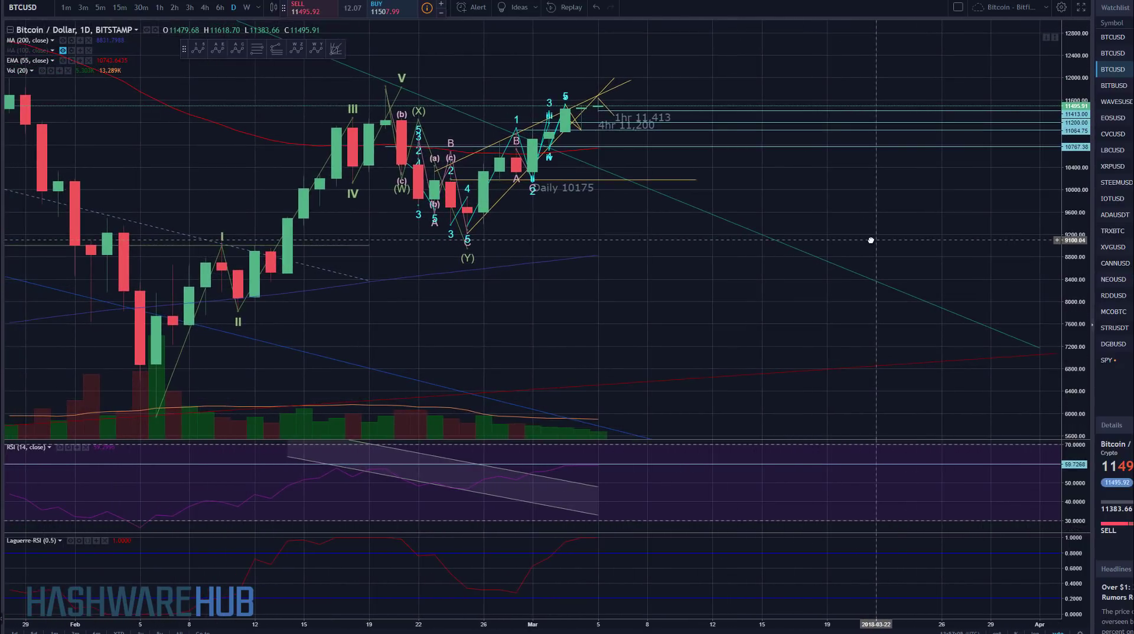
scroll(837, 234, up, 5)
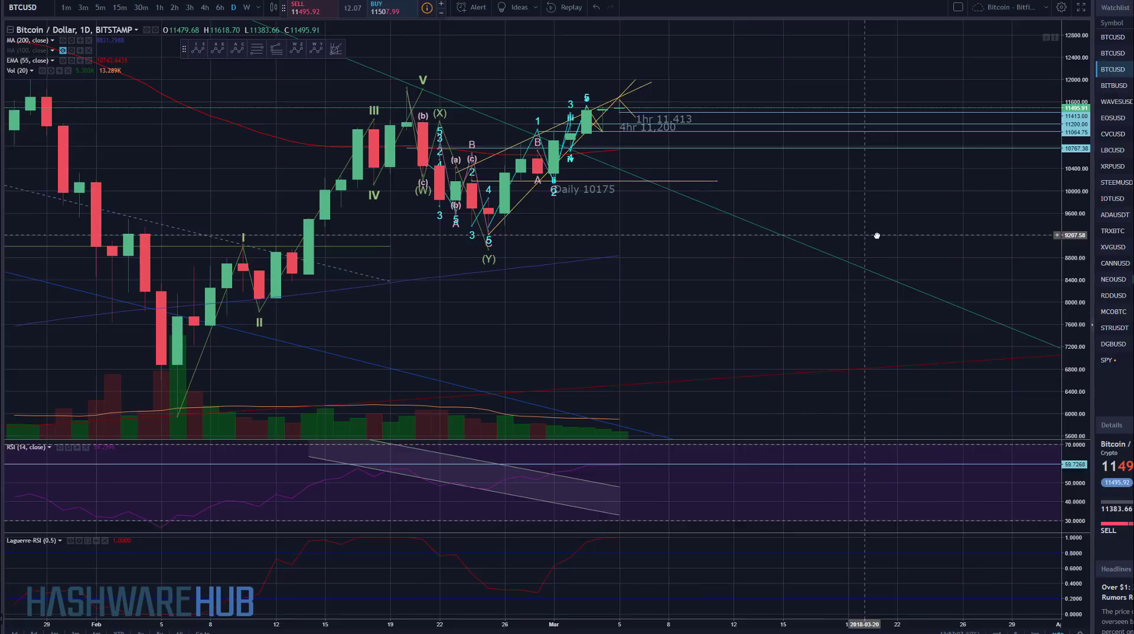
drag(632, 182, 825, 184)
drag(1076, 222, 1076, 171)
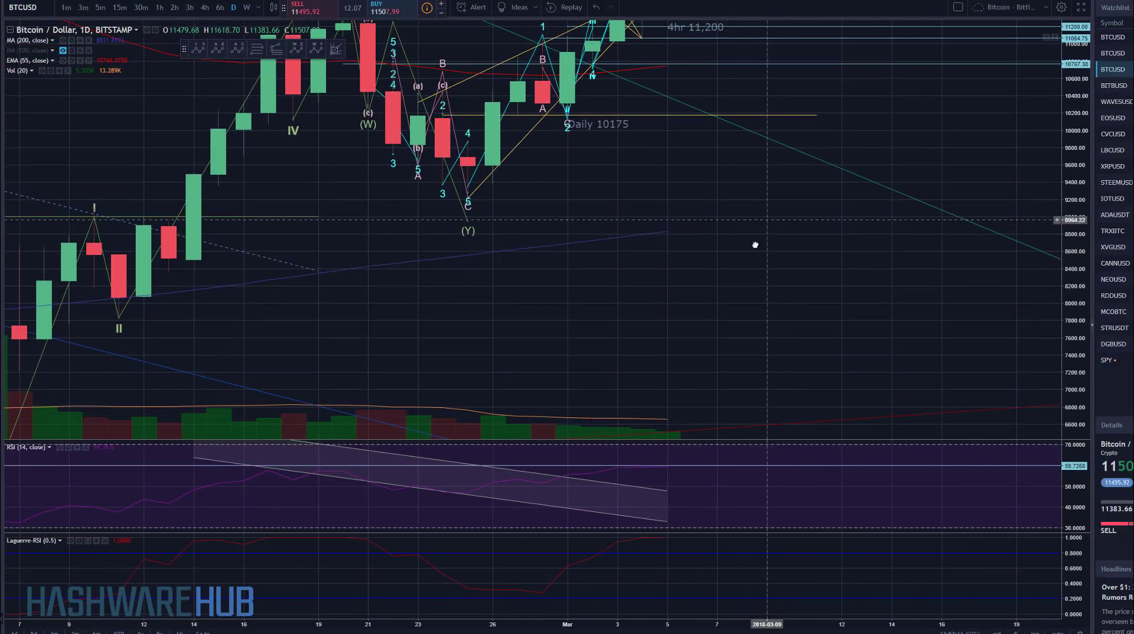
drag(655, 204, 655, 335)
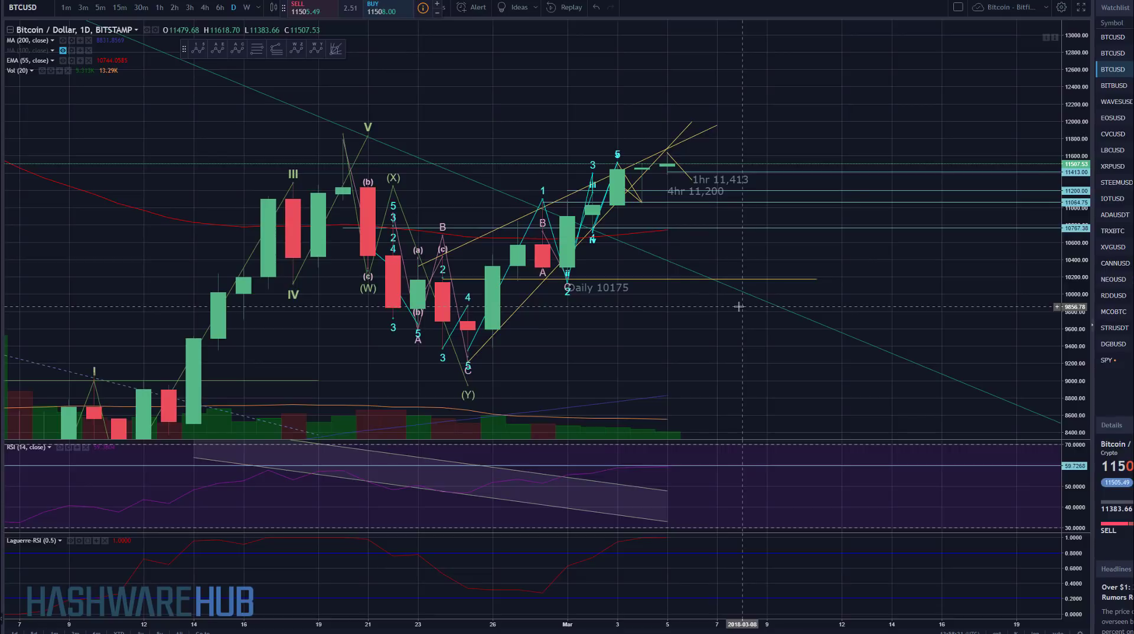
Step: Switch the chart to the 1-hour timeframe and examine the waves from the wave V top to the latest candles
click(161, 7)
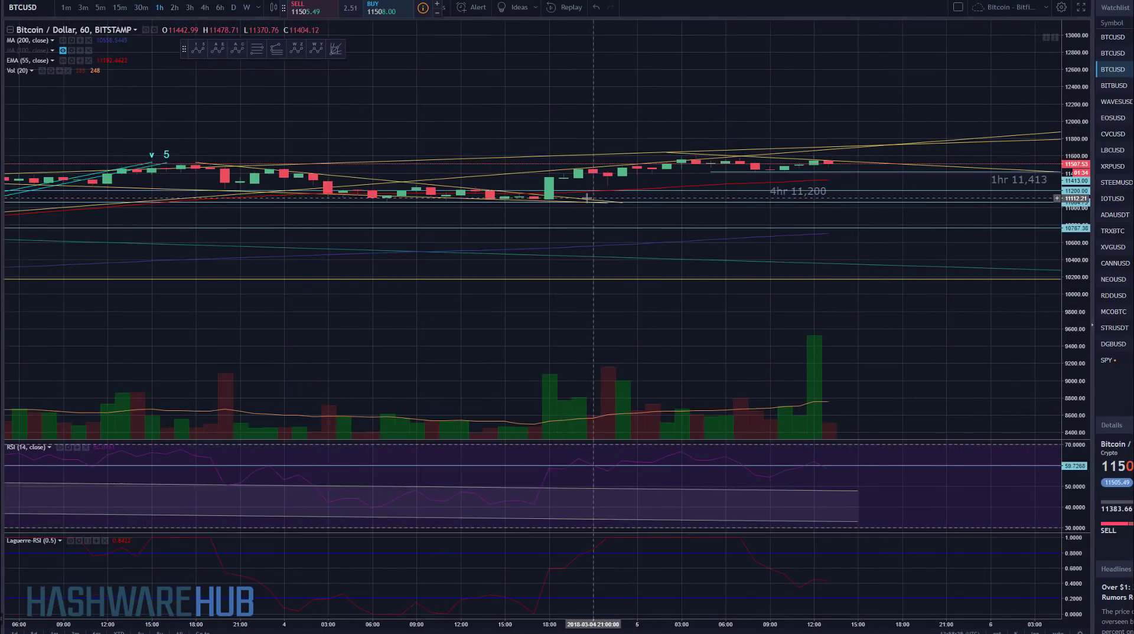
scroll(586, 198, down, 10)
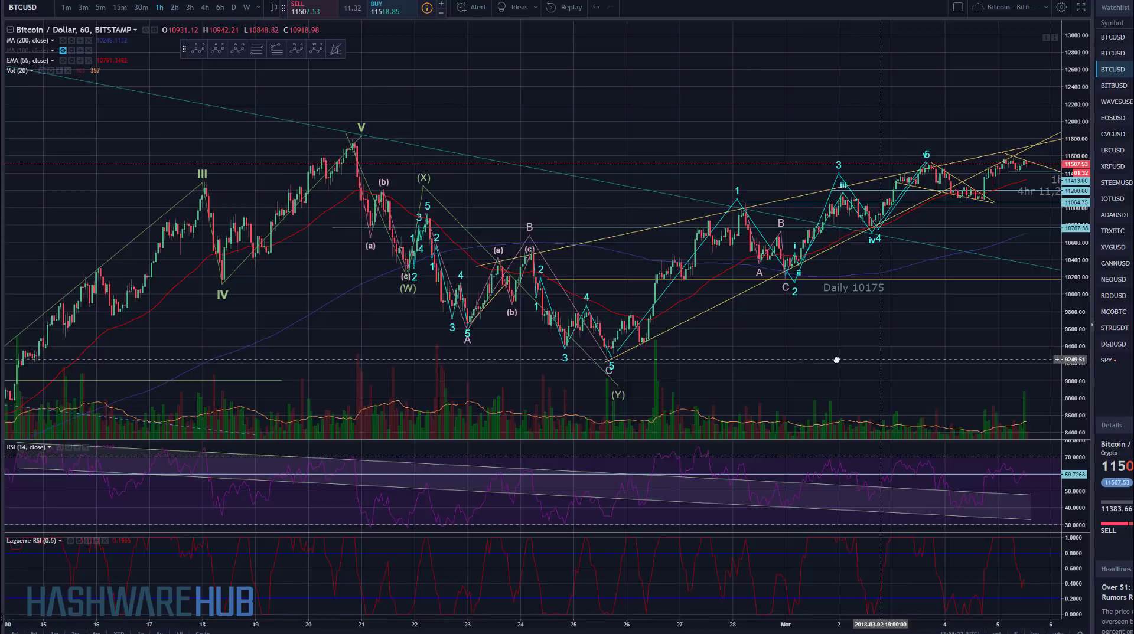
scroll(837, 360, up, 2)
drag(1083, 355, 1083, 307)
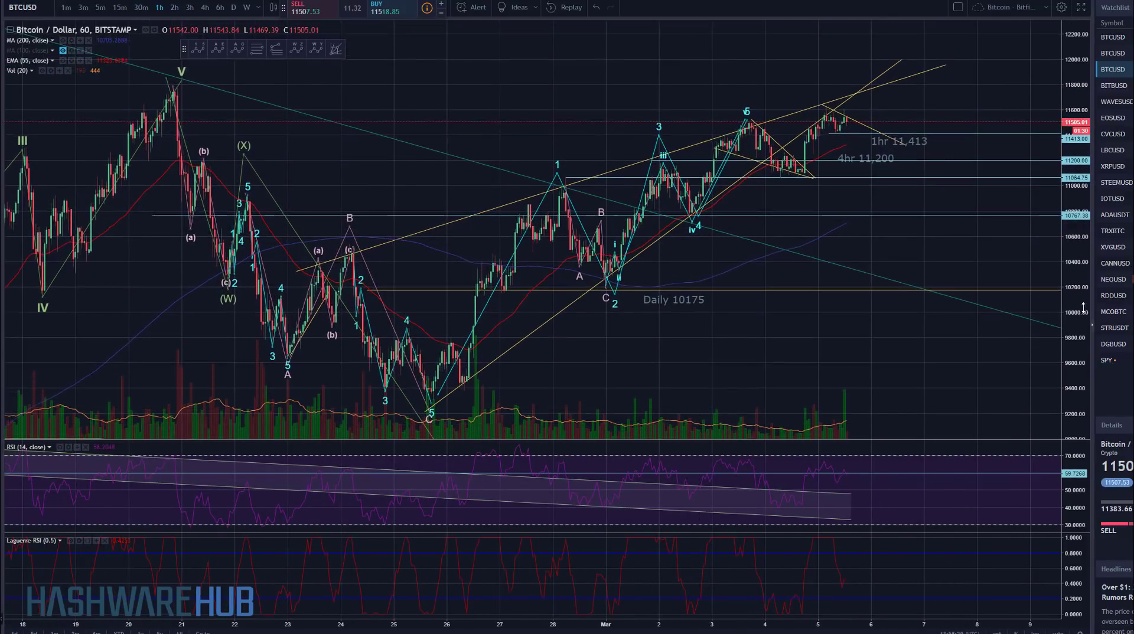
drag(873, 378, 839, 379)
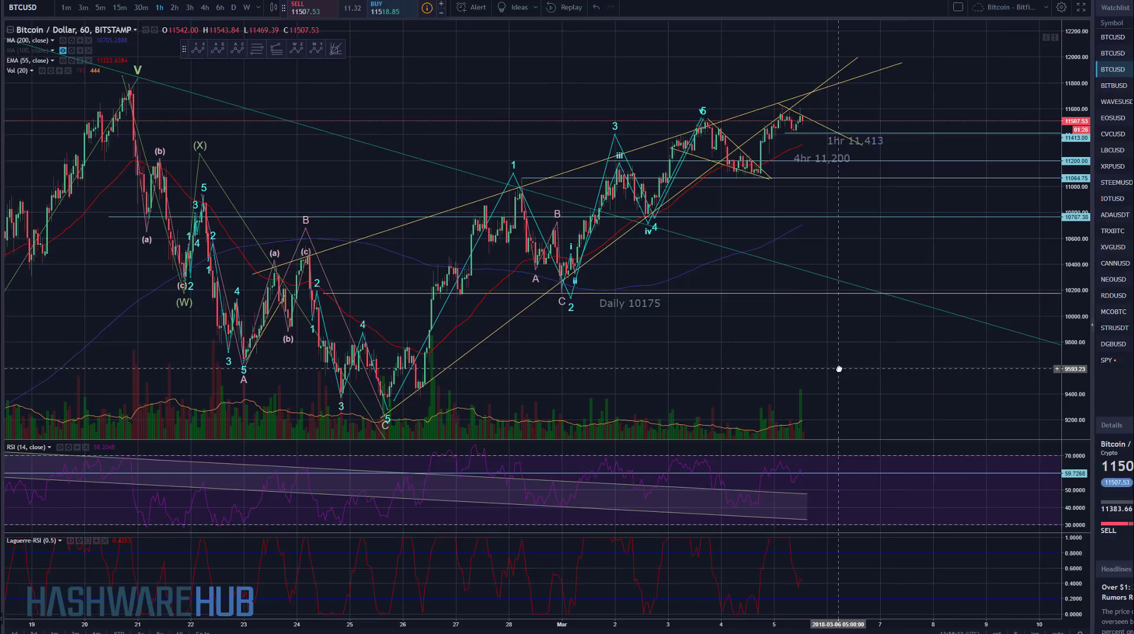
Step: Examine the hourly chart back to January, comparing price with the long-term descending trendlines
scroll(839, 369, down, 2)
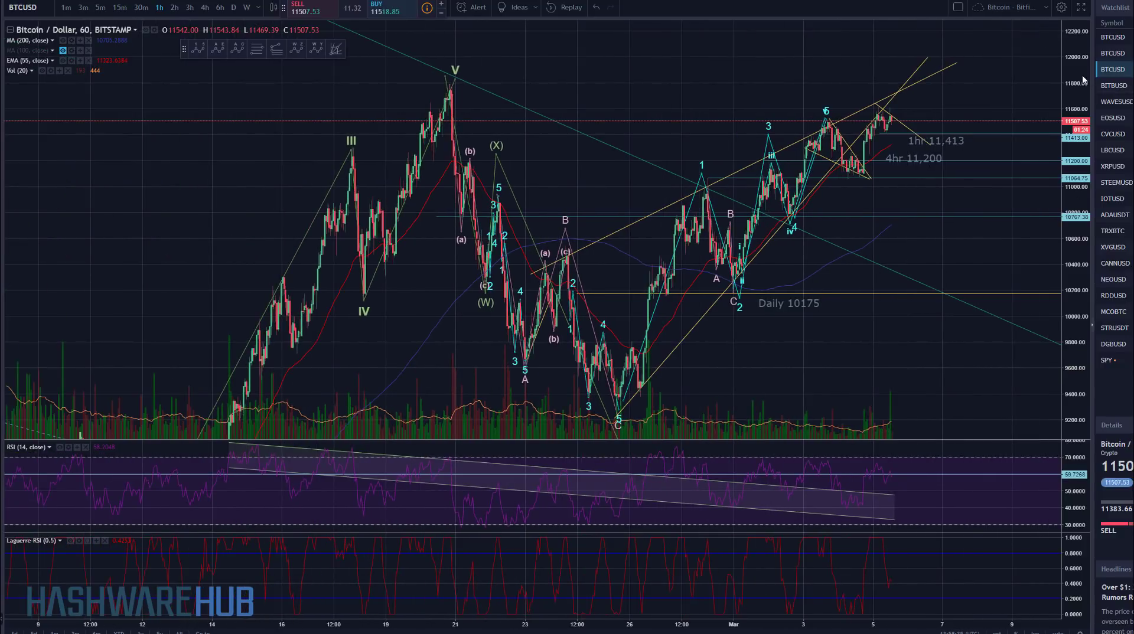
drag(1083, 79, 1083, 195)
scroll(855, 343, down, 3)
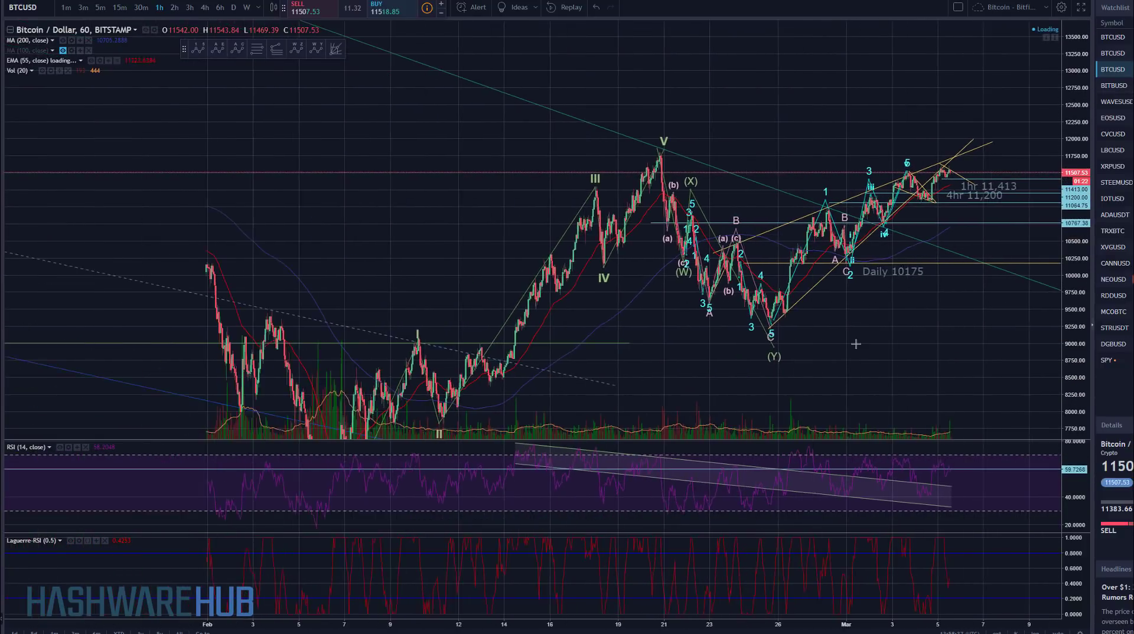
scroll(856, 344, down, 3)
drag(986, 328, 849, 323)
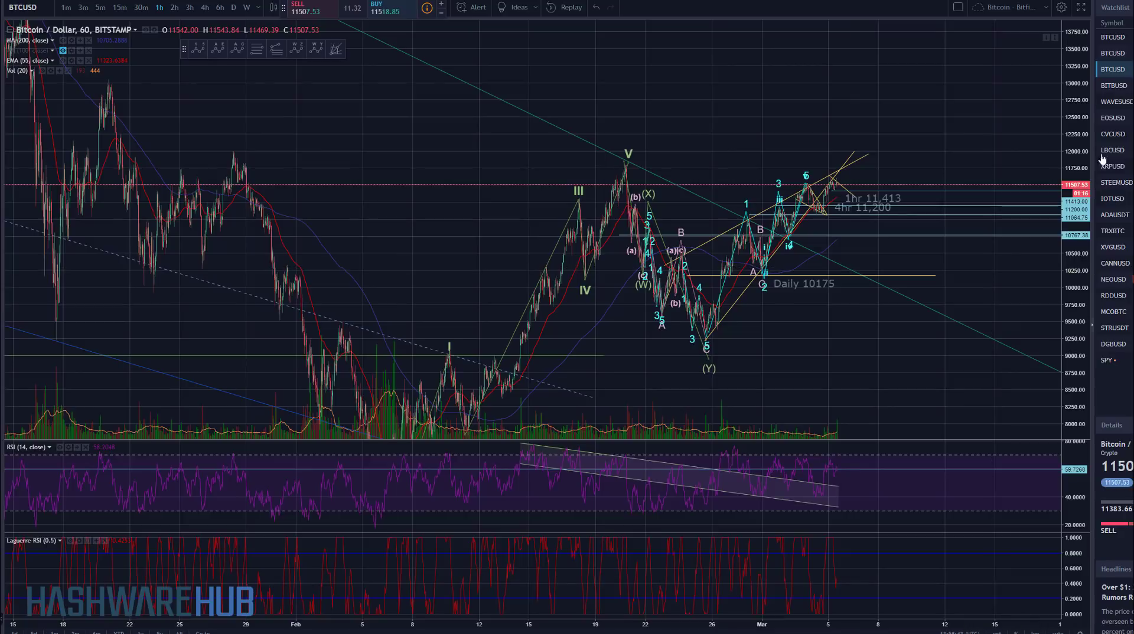
drag(1069, 121, 1068, 250)
scroll(1004, 248, down, 5)
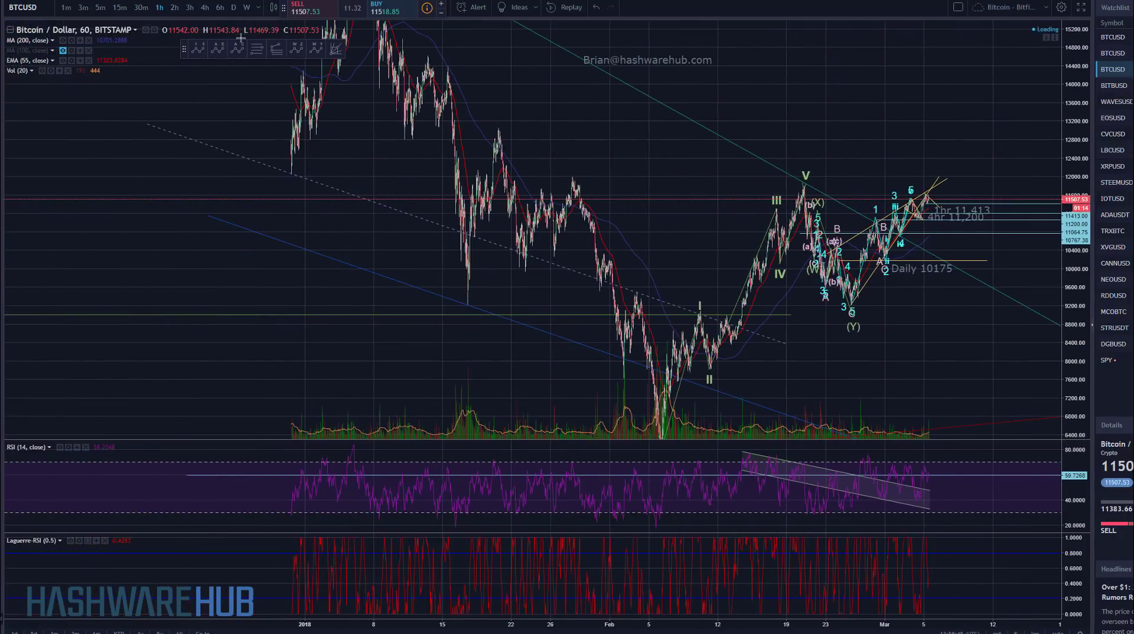
Step: Switch the chart to the 4-hour timeframe and reset the chart view
click(204, 7)
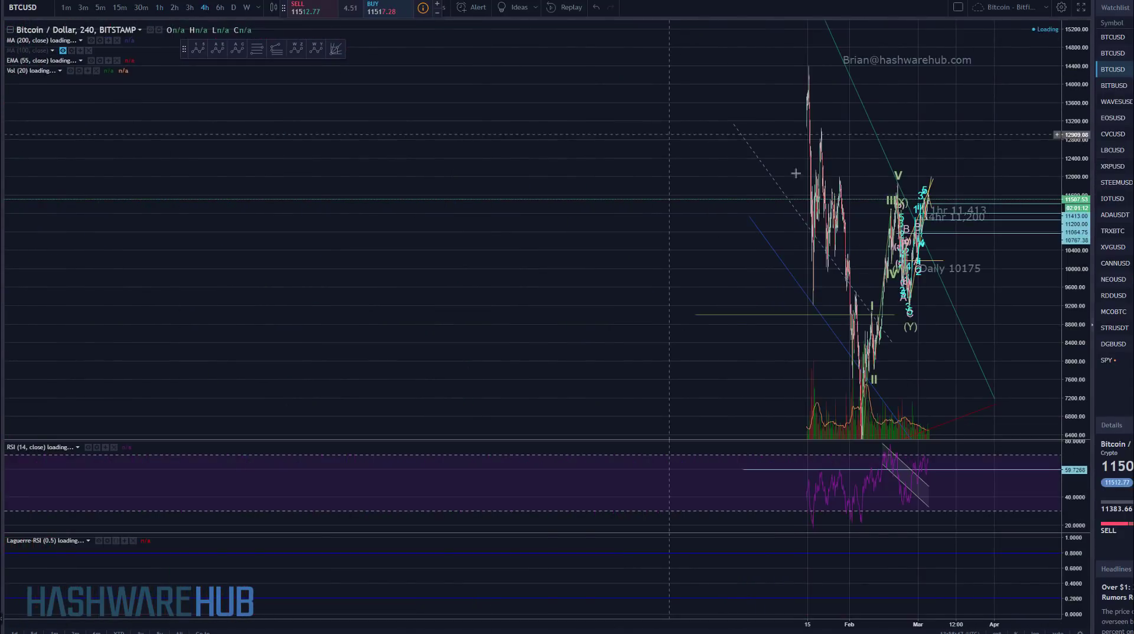
scroll(936, 146, up, 3)
right_click(943, 132)
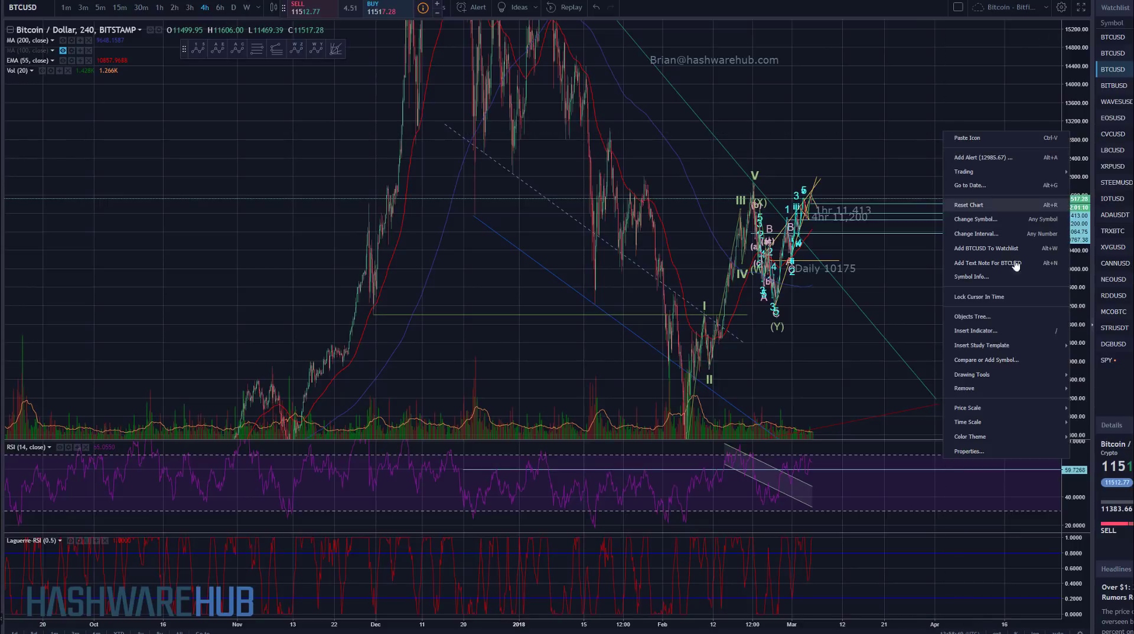
click(970, 206)
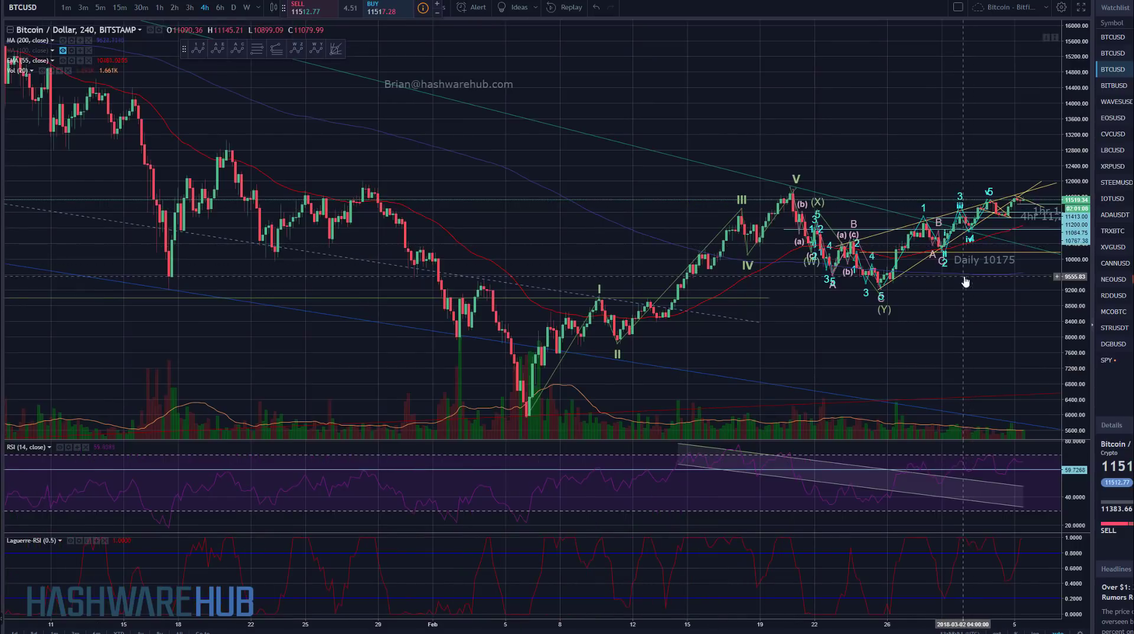
Step: Show the 4-hour chart back to September and set its price scale to logarithmic
scroll(966, 278, down, 5)
drag(843, 312, 605, 315)
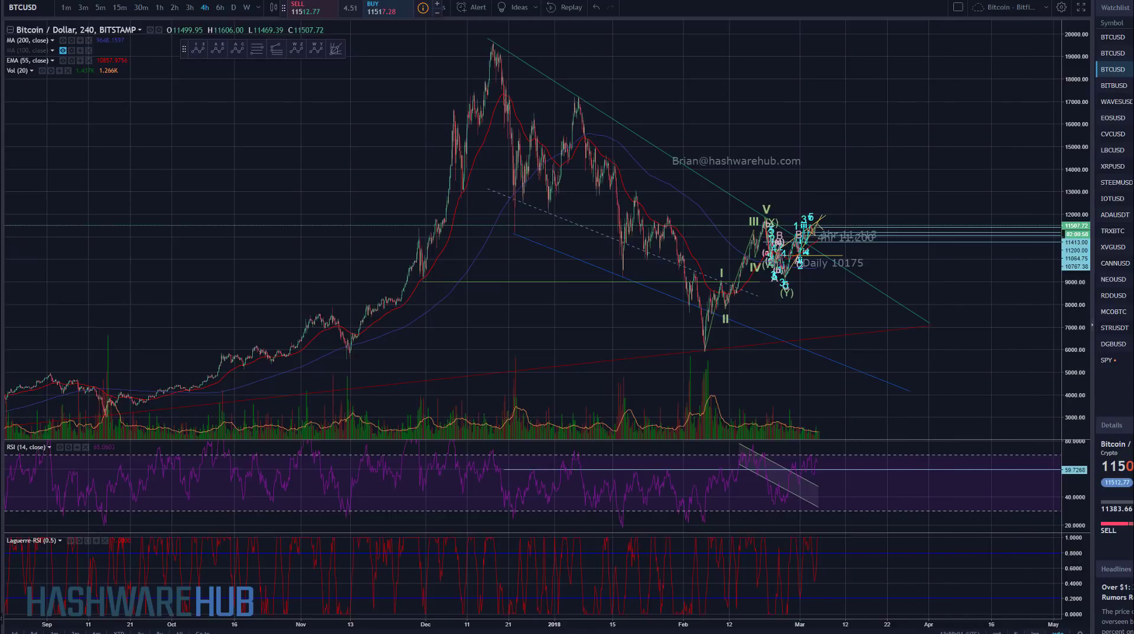
click(1042, 631)
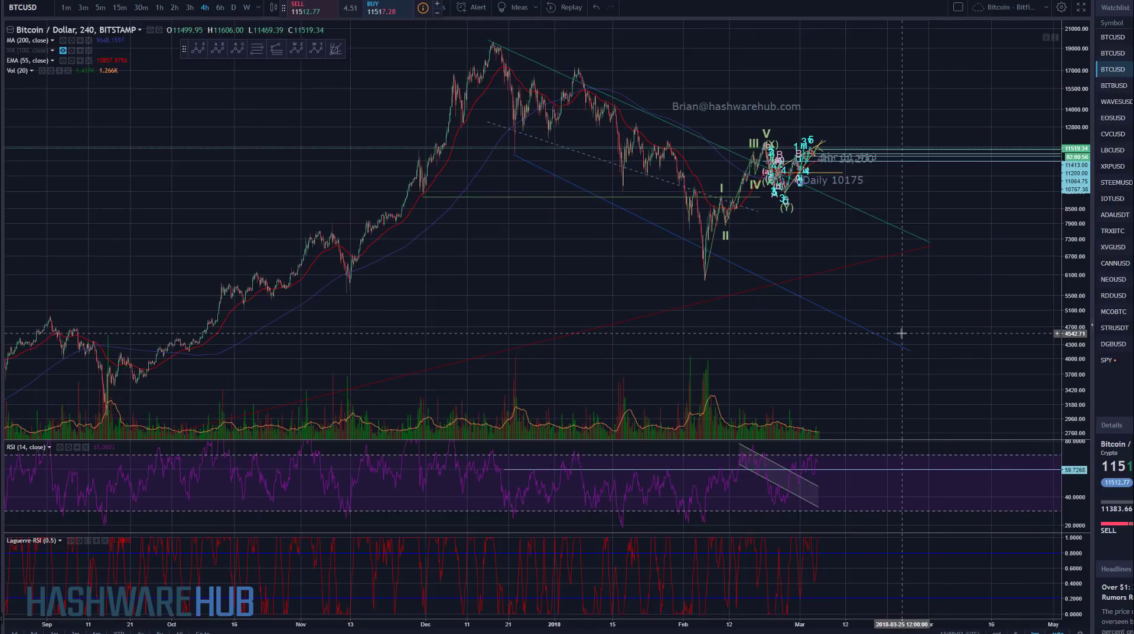
drag(951, 315, 929, 318)
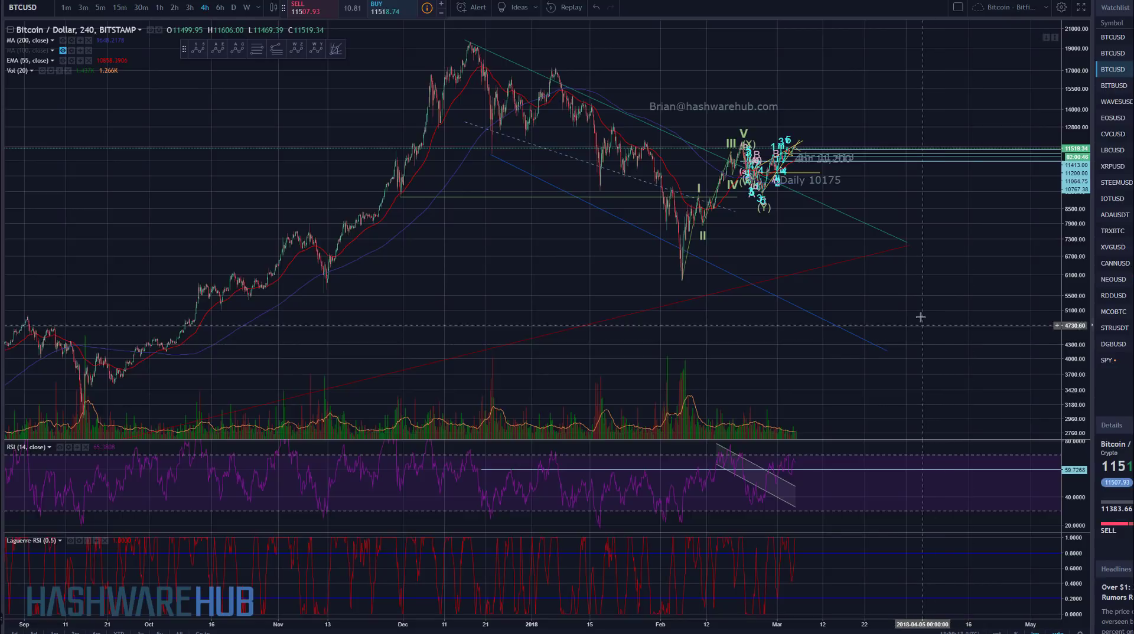
mouse_move(923, 319)
mouse_down()
mouse_move(920, 372)
mouse_move(919, 341)
mouse_up()
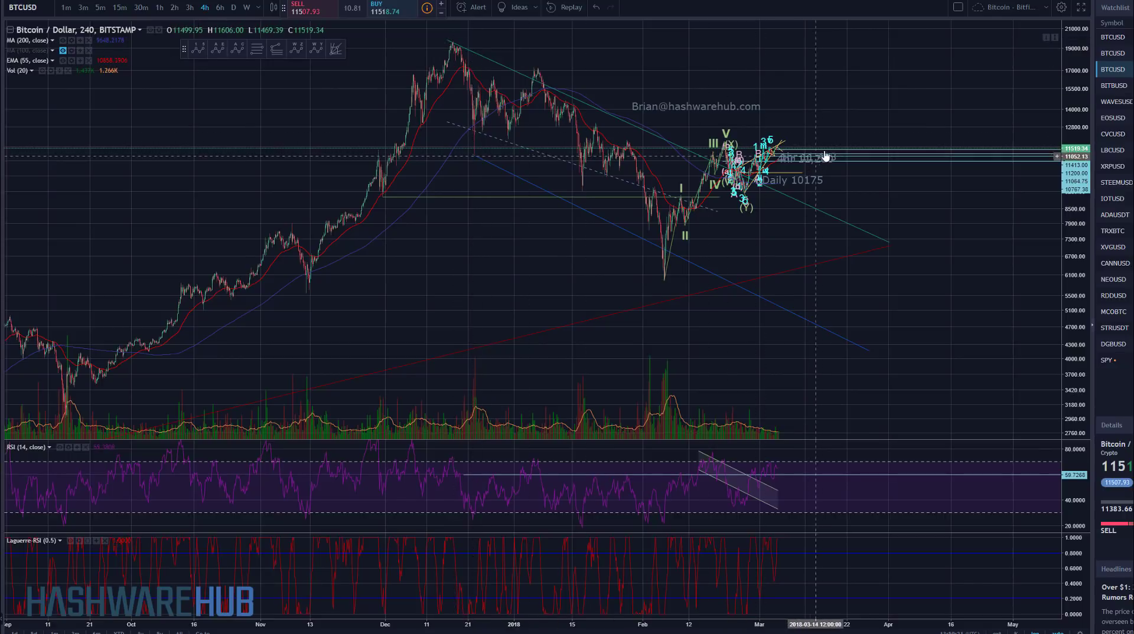
drag(849, 104, 856, 101)
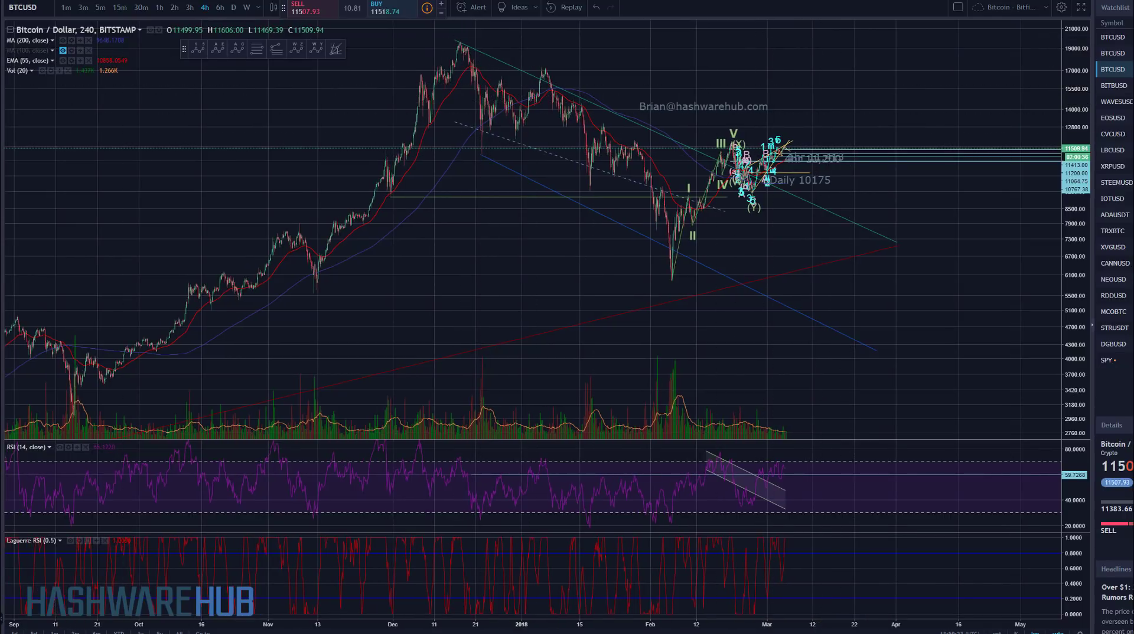
Step: Draw a descending trendline from the December peak past the January high to early April on the logarithmic 4-hour chart
click(3, 41)
click(36, 57)
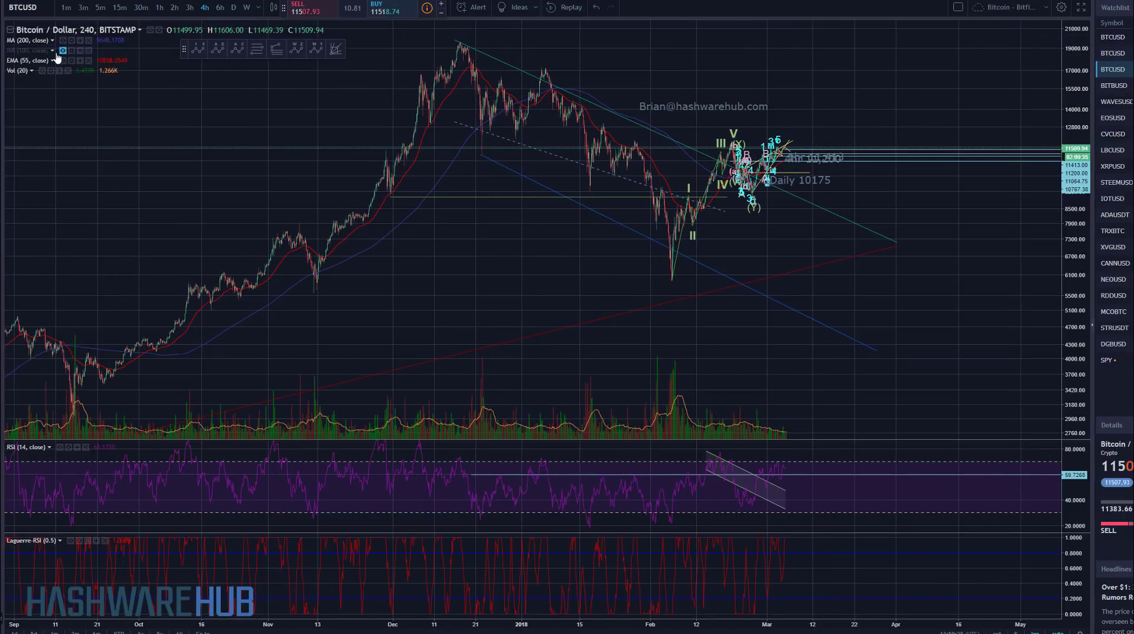
click(460, 41)
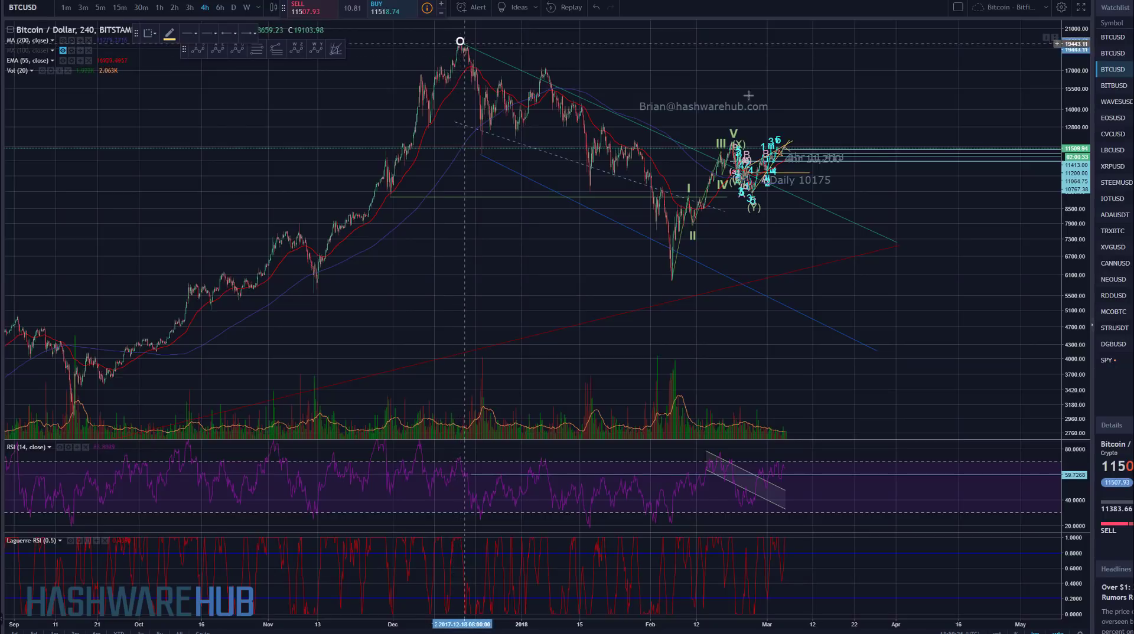
click(921, 186)
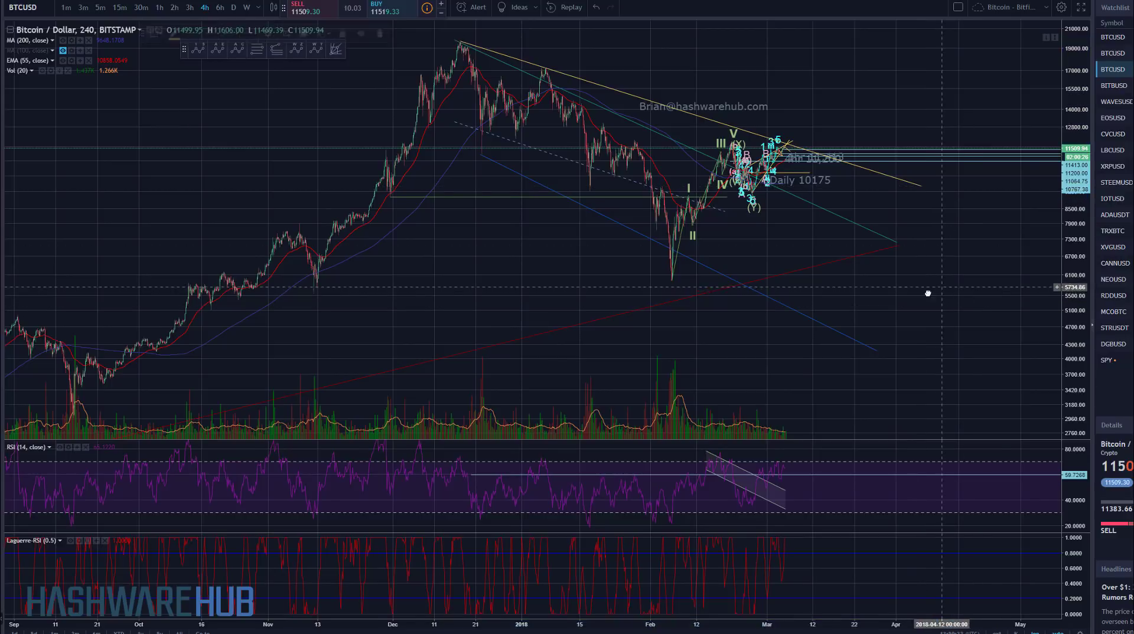
drag(941, 306, 909, 306)
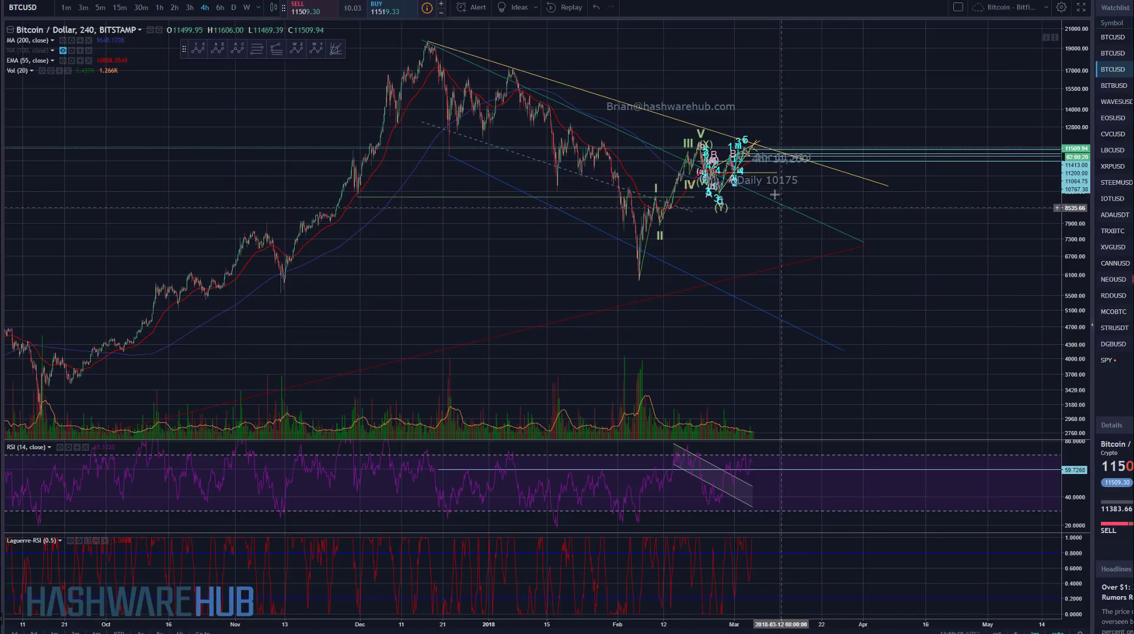
Step: Delete the yellow descending trendline running from the December peak to early April on the 4-hour chart
scroll(774, 195, up, 5)
drag(602, 223, 897, 291)
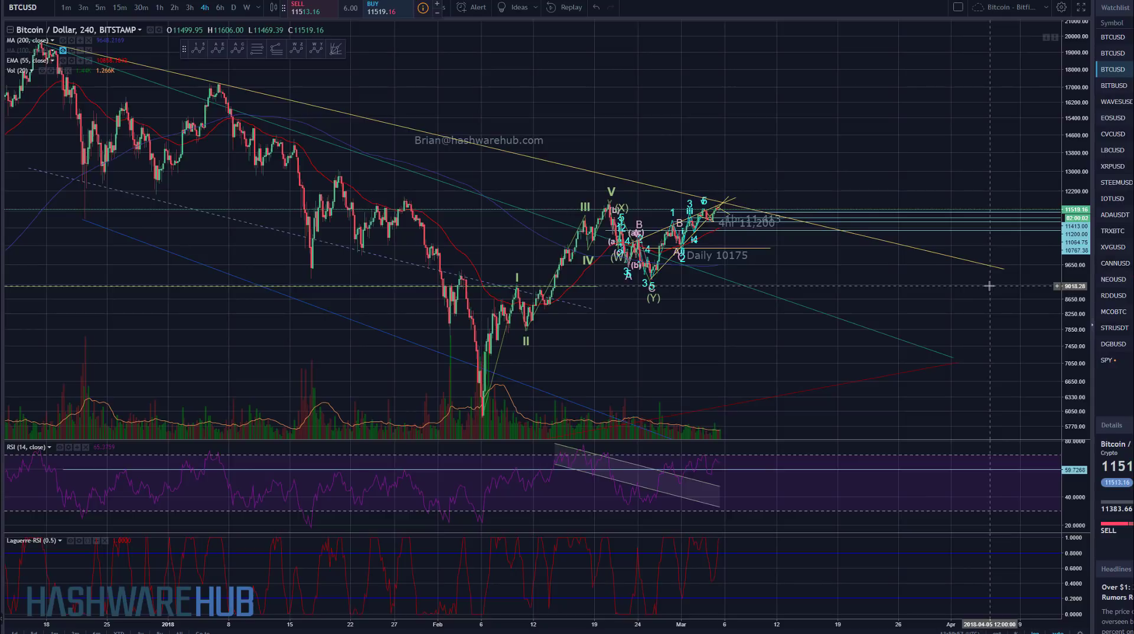
scroll(989, 286, down, 5)
drag(995, 463, 968, 253)
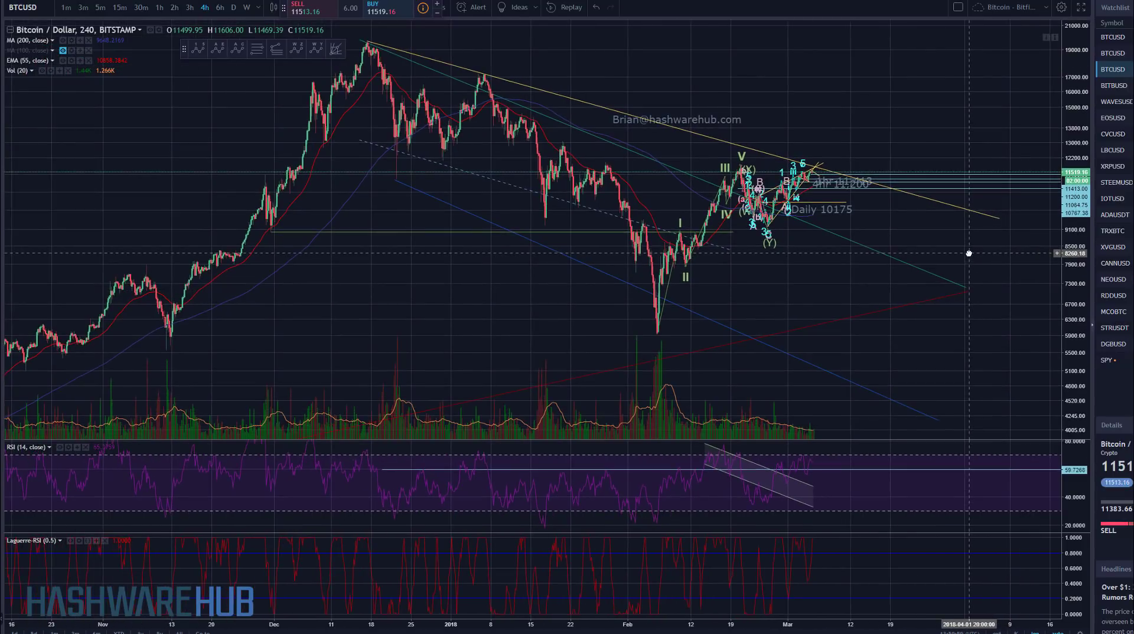
click(999, 220)
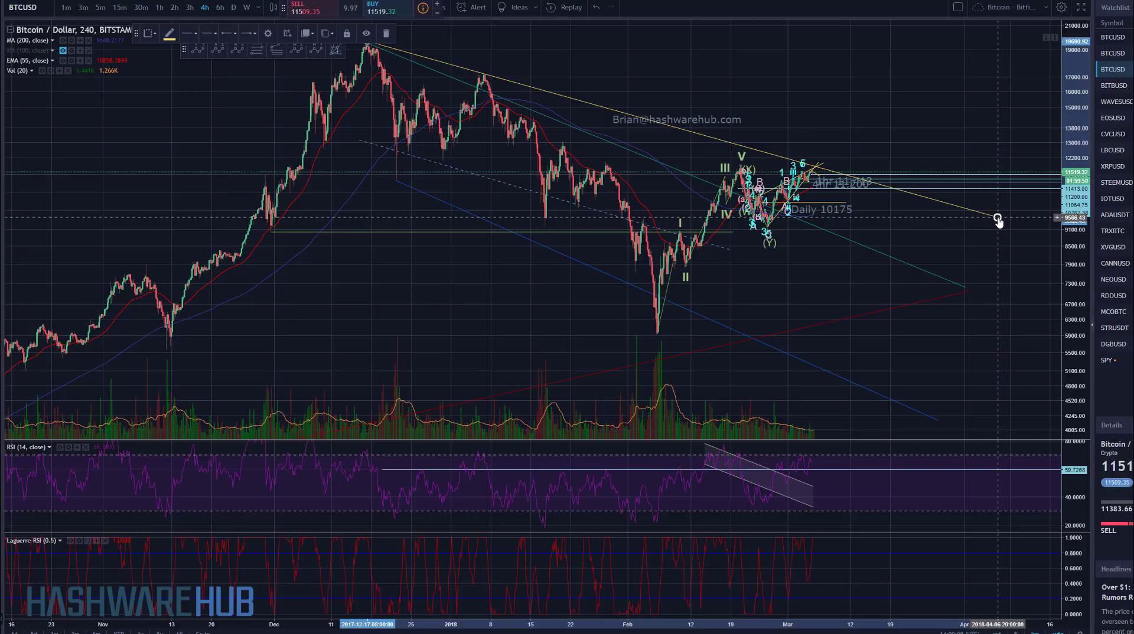
key(Delete)
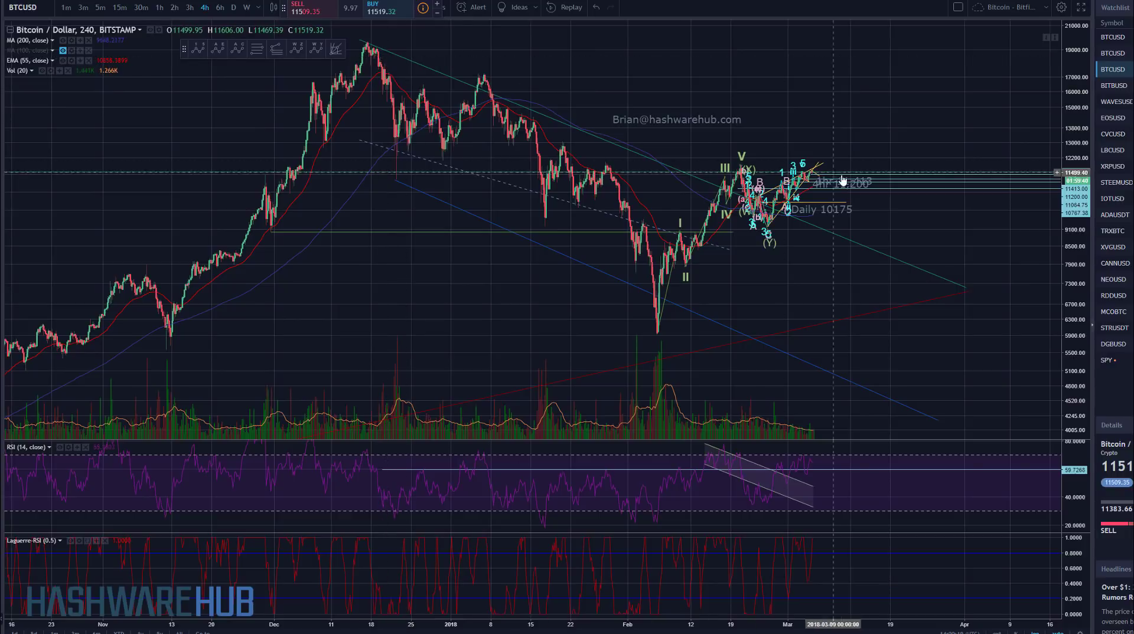
scroll(653, 207, down, 5)
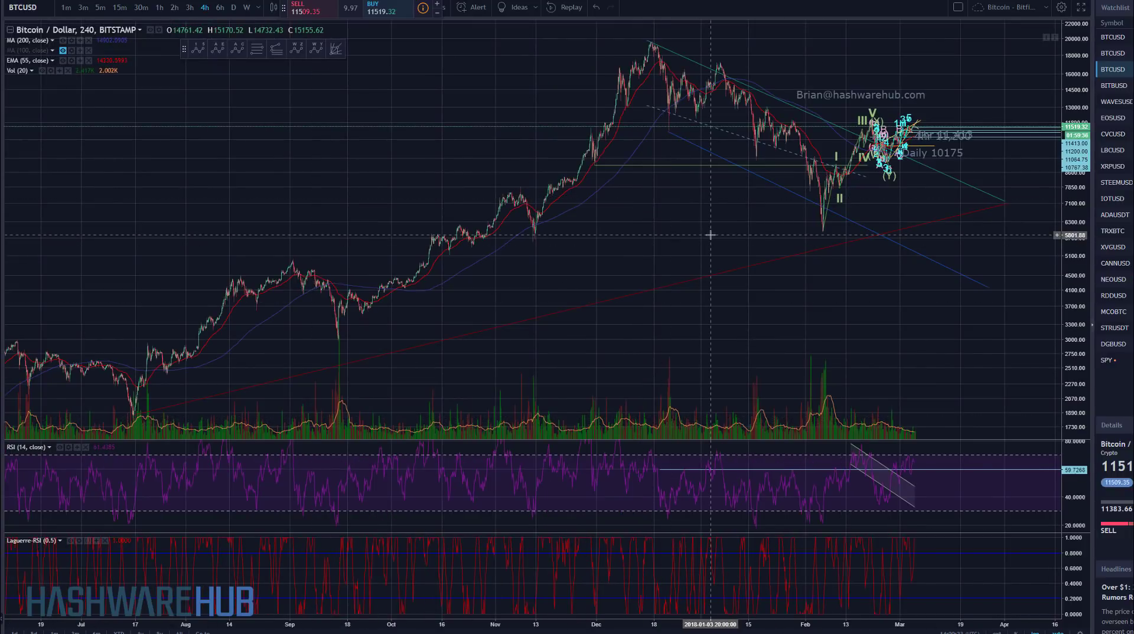
drag(904, 287, 822, 311)
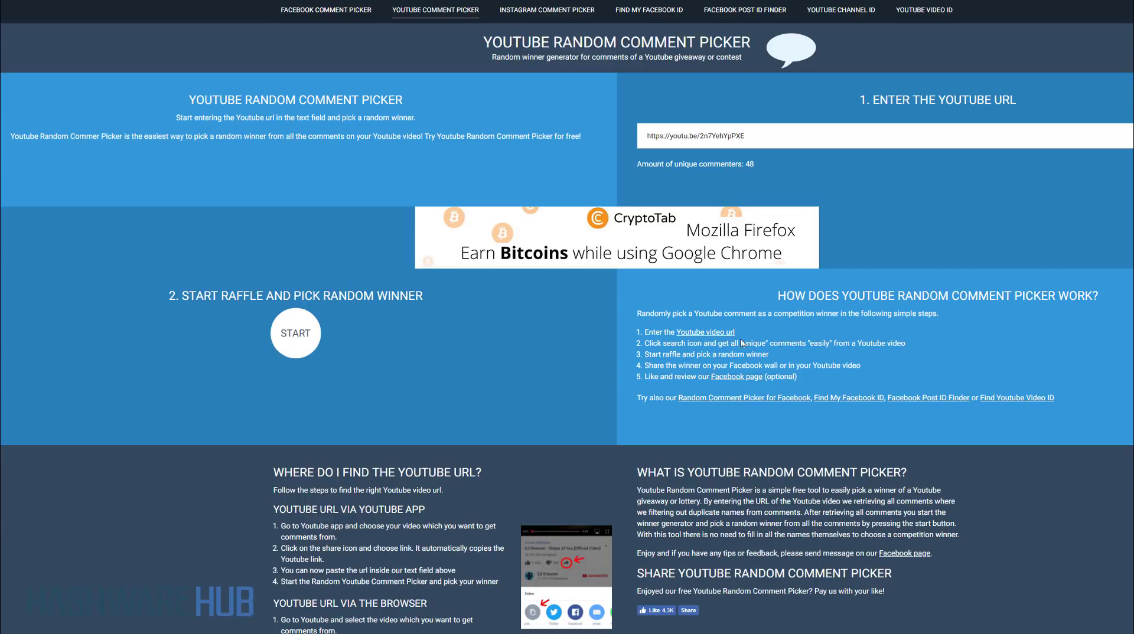
Step: Start the raffle to pick a random winner among the commenters on the entered YouTube video
click(308, 333)
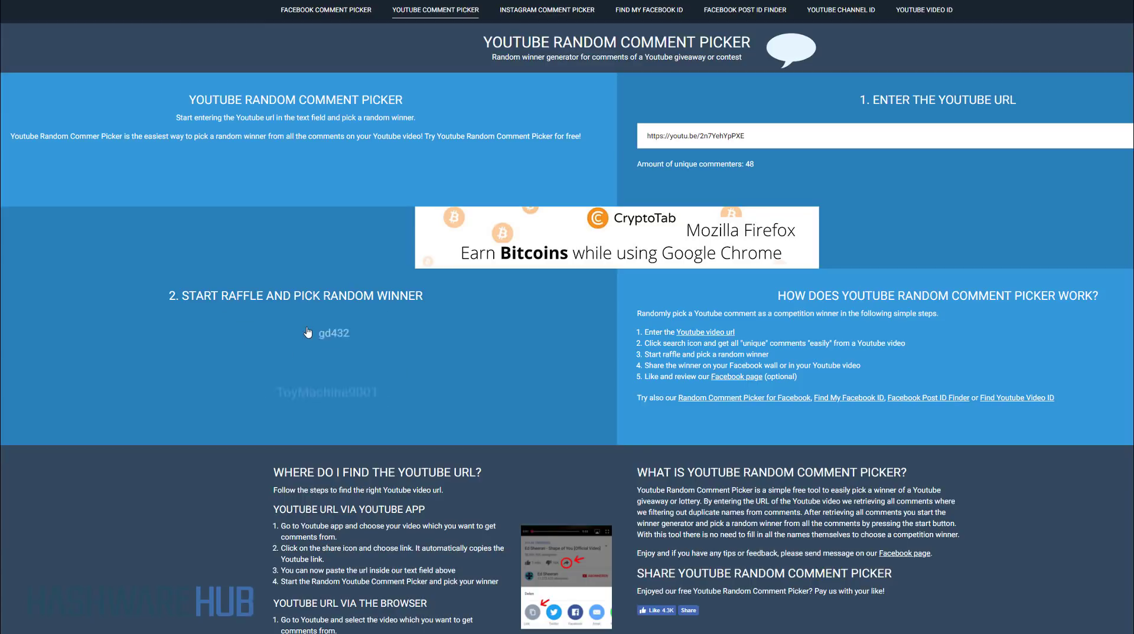